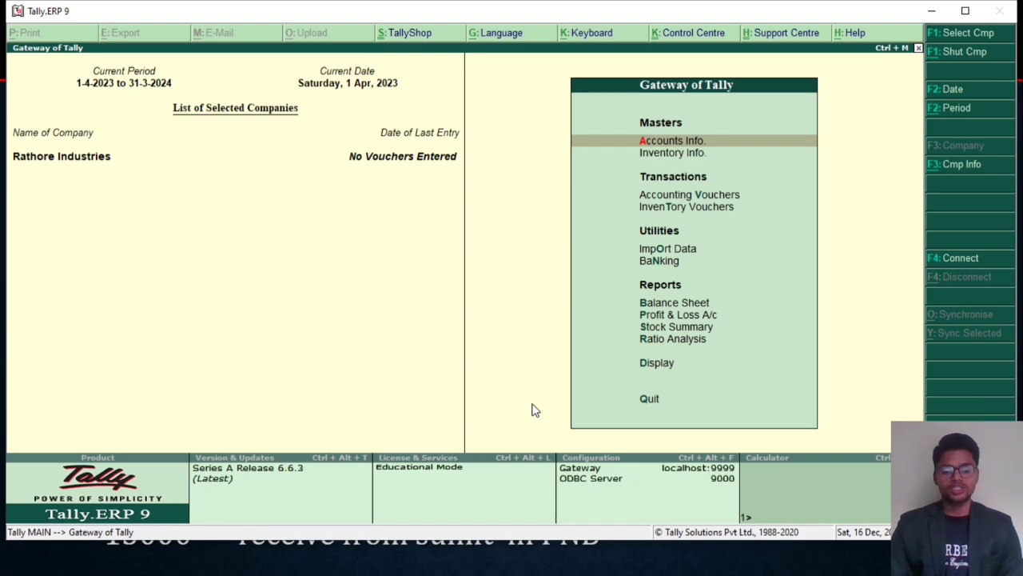
Step: Display the list of existing single account groups for Rathore Industries and look through it
key(Down)
key(Down)
key(Down)
key(Up)
key(Up)
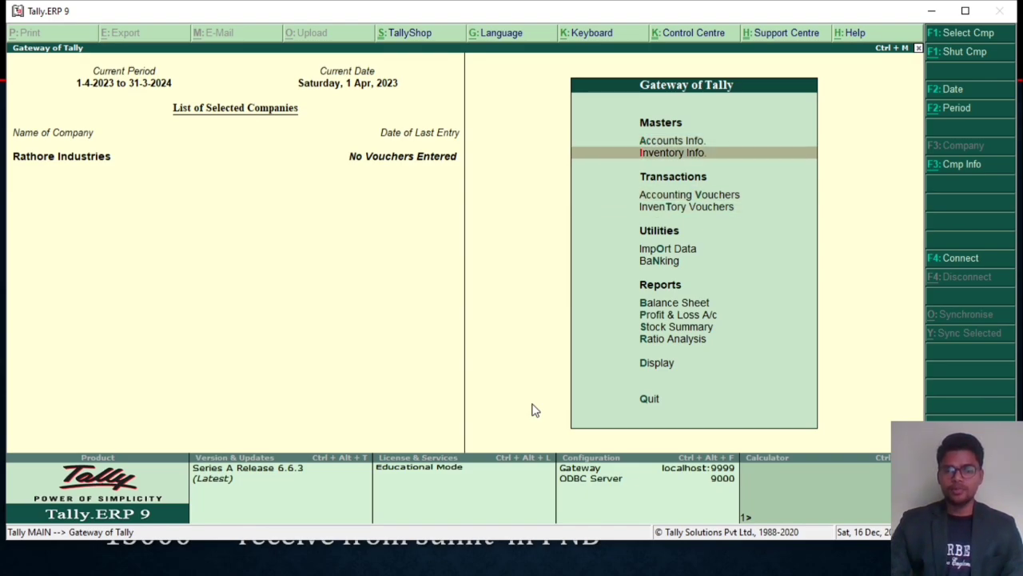
key(Up)
key(Return)
key(Down)
key(Up)
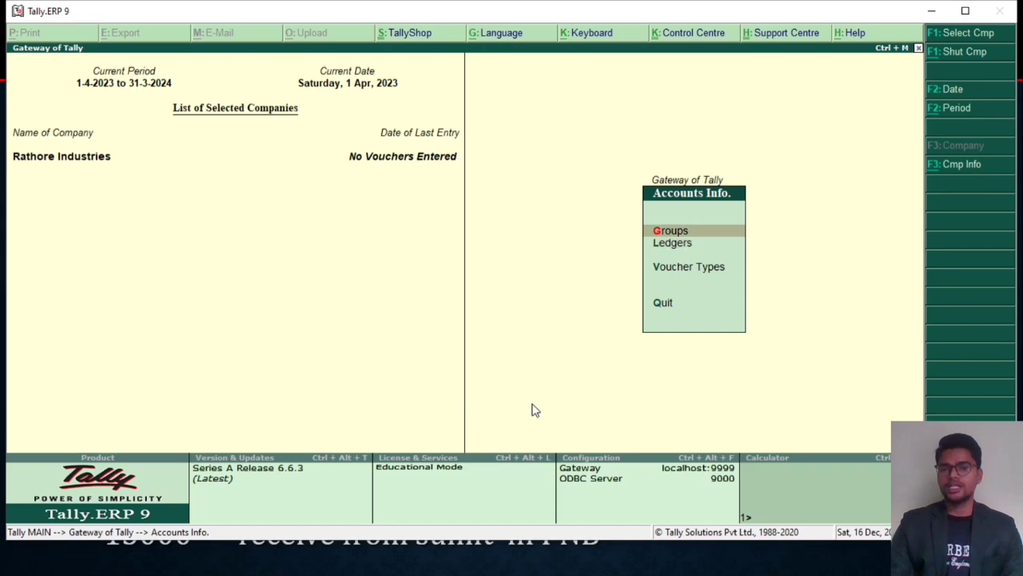
key(Return)
key(Down)
key(Return)
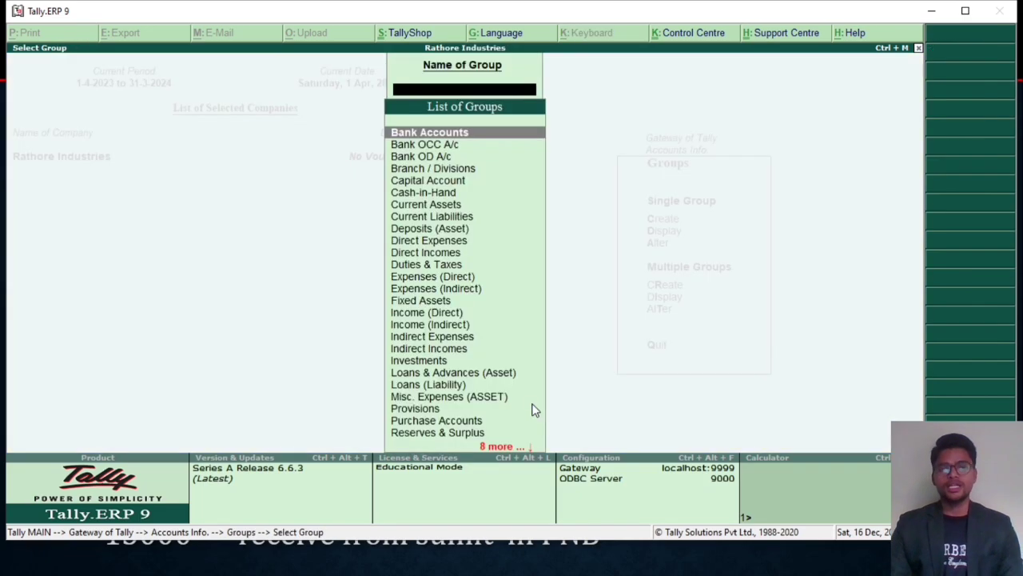
key(Down)
key(Down)
key(Down)
key(Down)
key(Down)
key(Down)
key(Down)
key(Down)
key(Down)
key(Down)
key(Down)
key(Down)
key(Down)
key(Down)
key(Down)
key(Down)
key(Down)
key(Down)
key(Down)
key(Down)
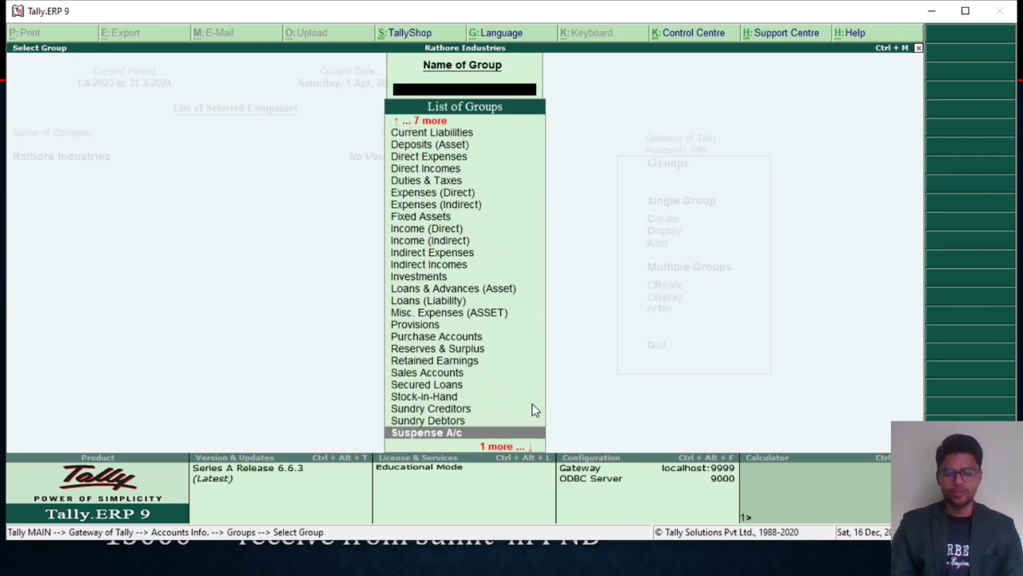
Step: Search the group list for names starting with "Cu" and "Sa", then close the list
text(Cu)
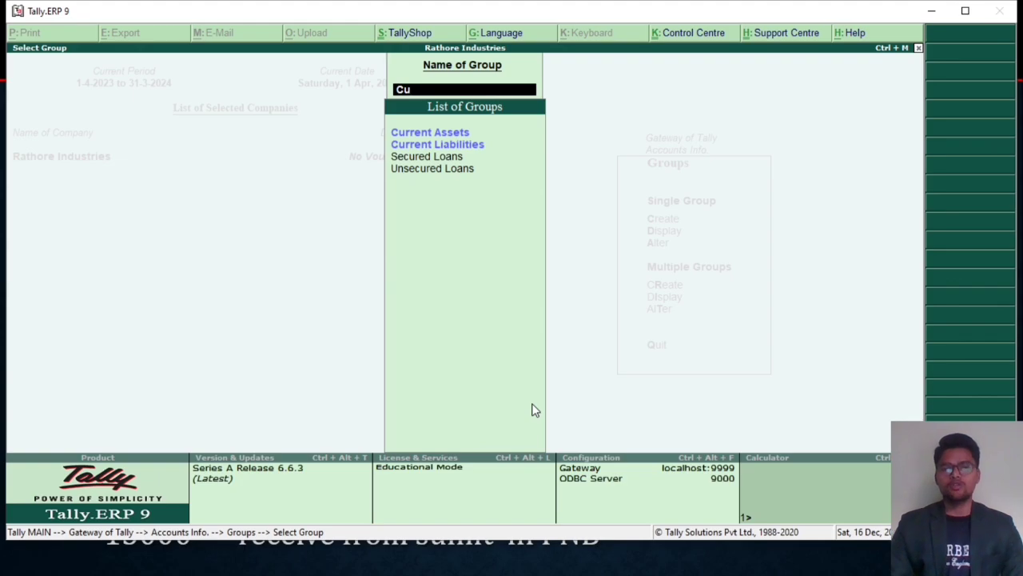
key(Down)
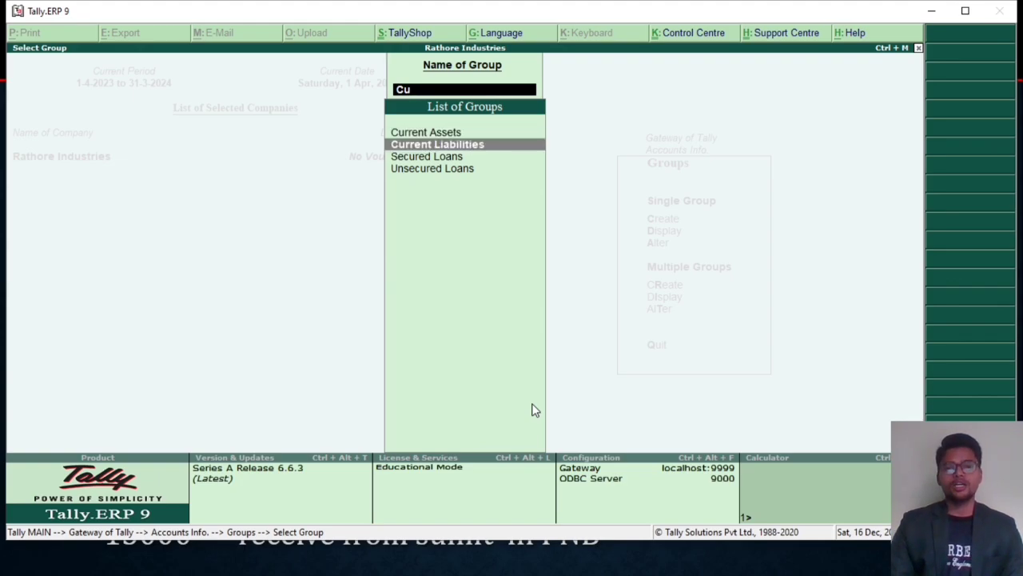
key(BackSpace)
key(BackSpace)
text(Sa)
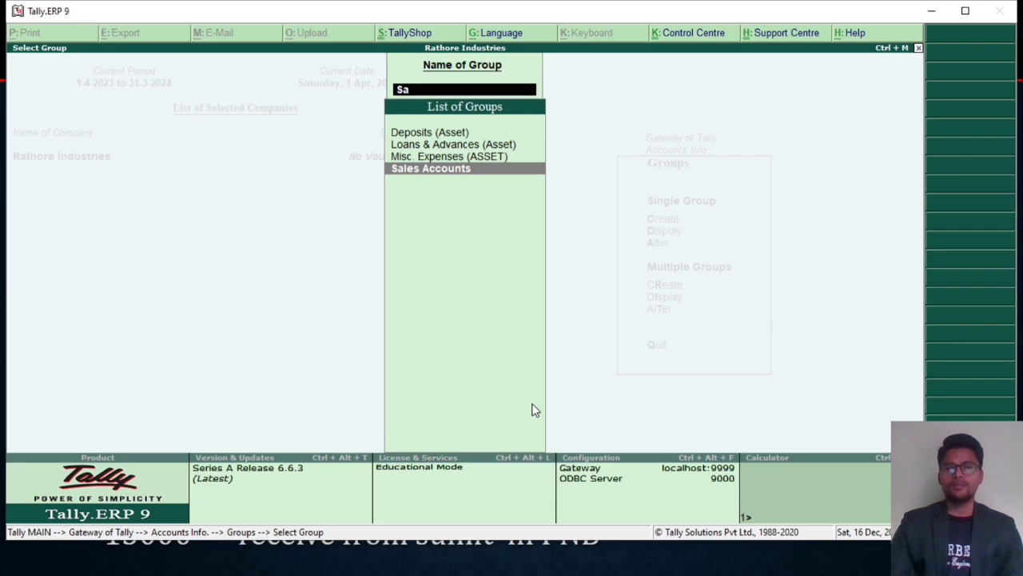
key(BackSpace)
key(BackSpace)
key(Escape)
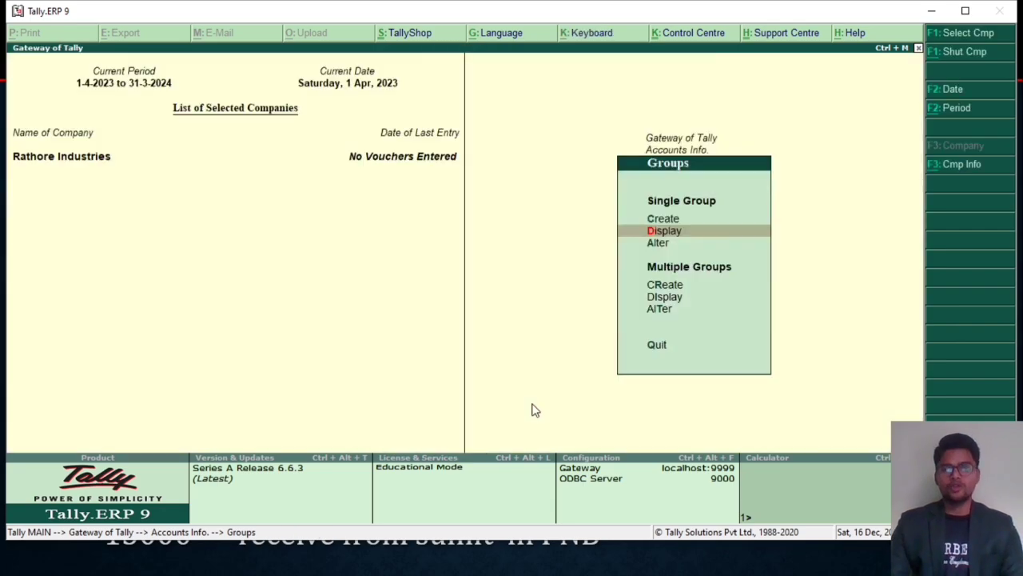
key(Escape)
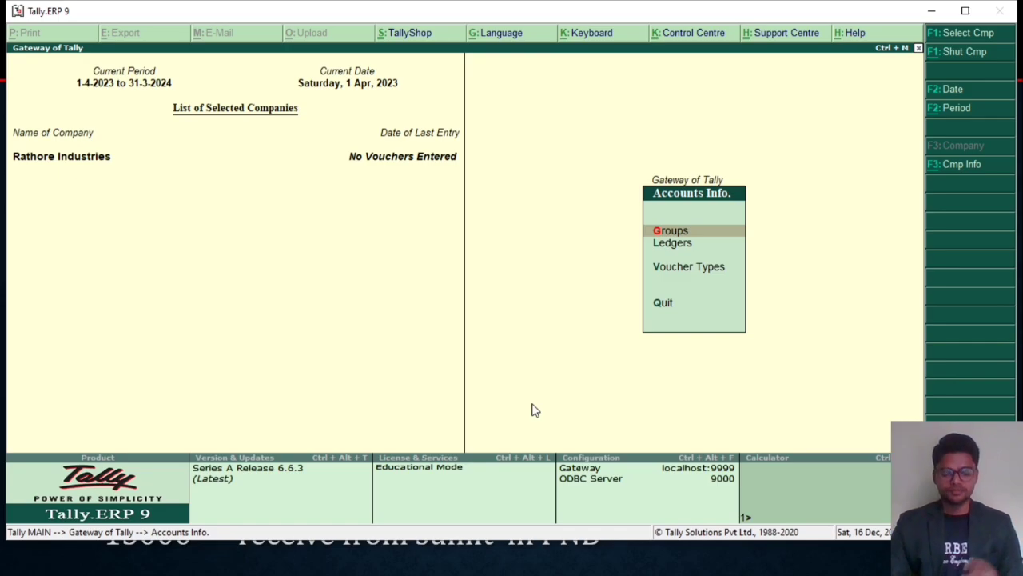
key(Down)
key(Up)
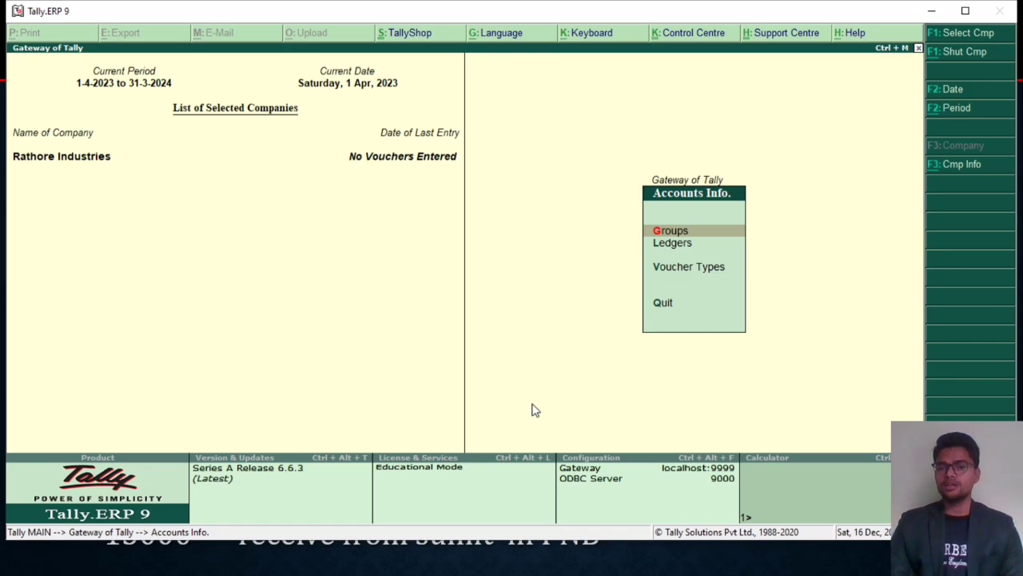
key(Escape)
key(Return)
key(Down)
key(Up)
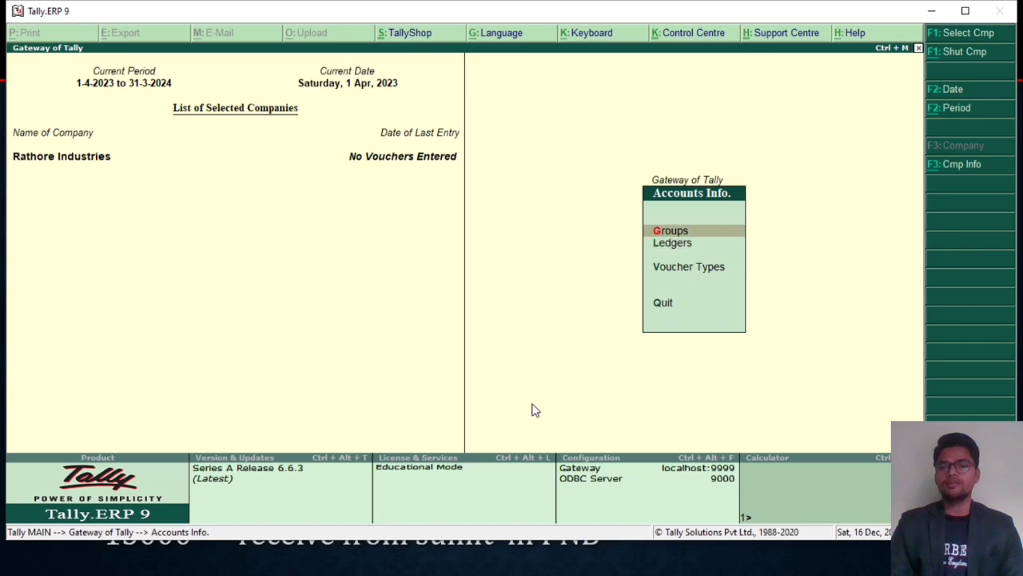
Step: Start creating a single account group and name it "Current Account"
key(Return)
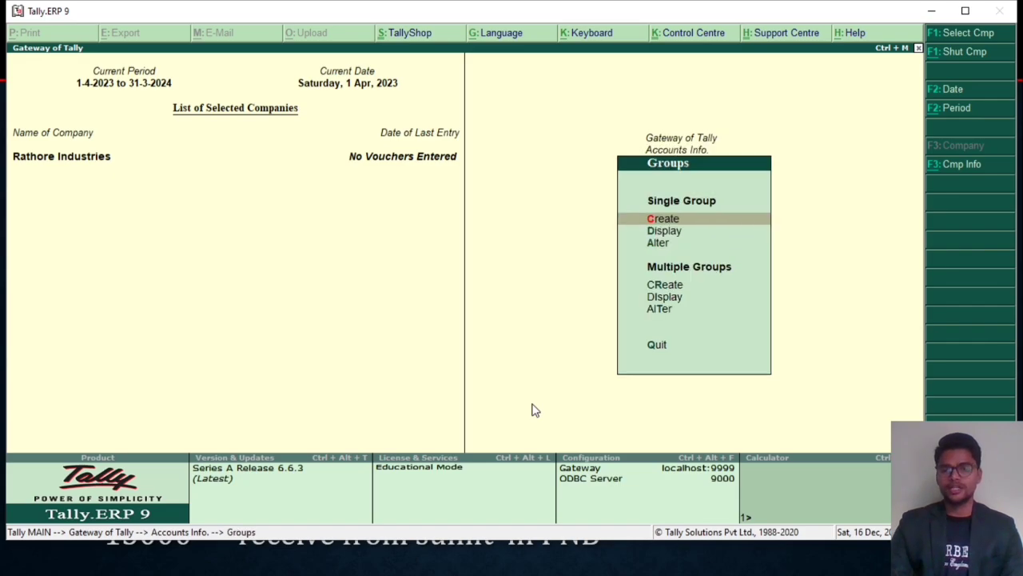
key(Return)
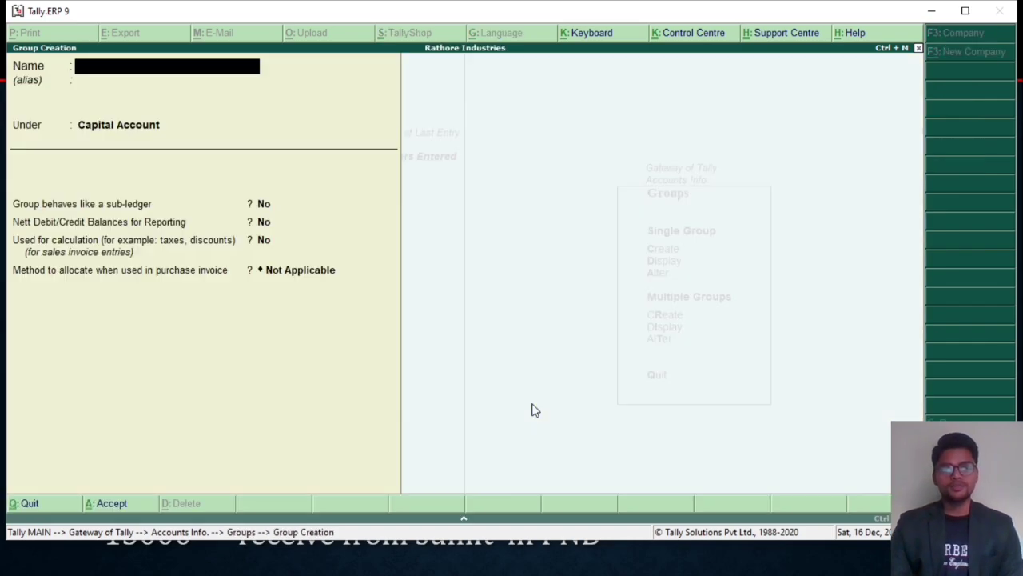
text(Cu)
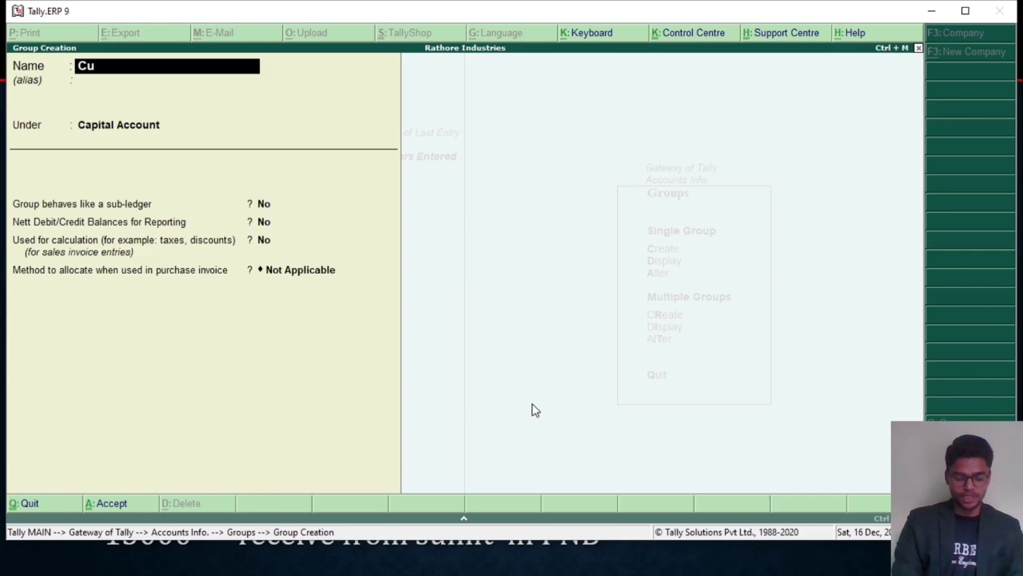
text(rrent Account)
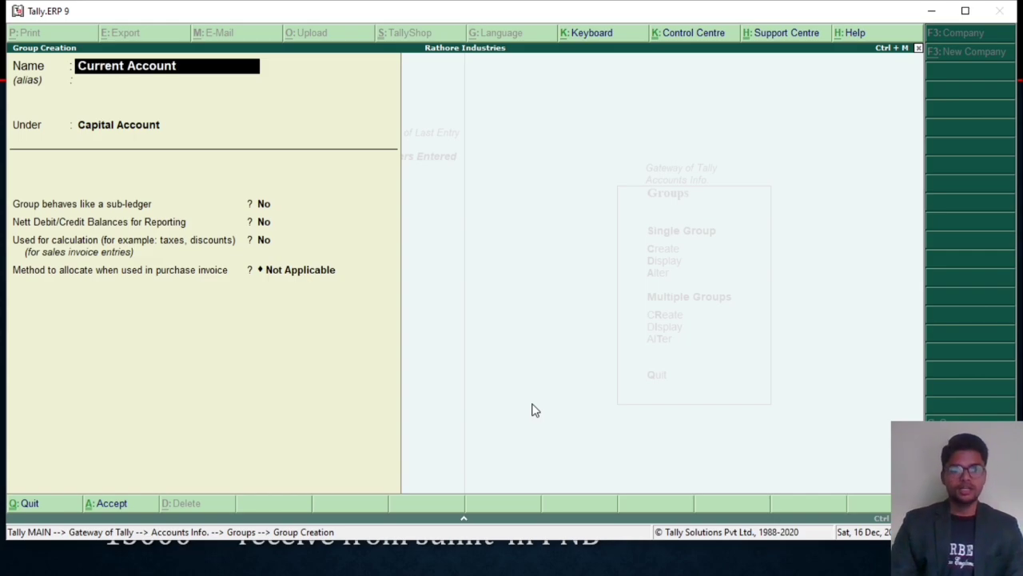
key(Return)
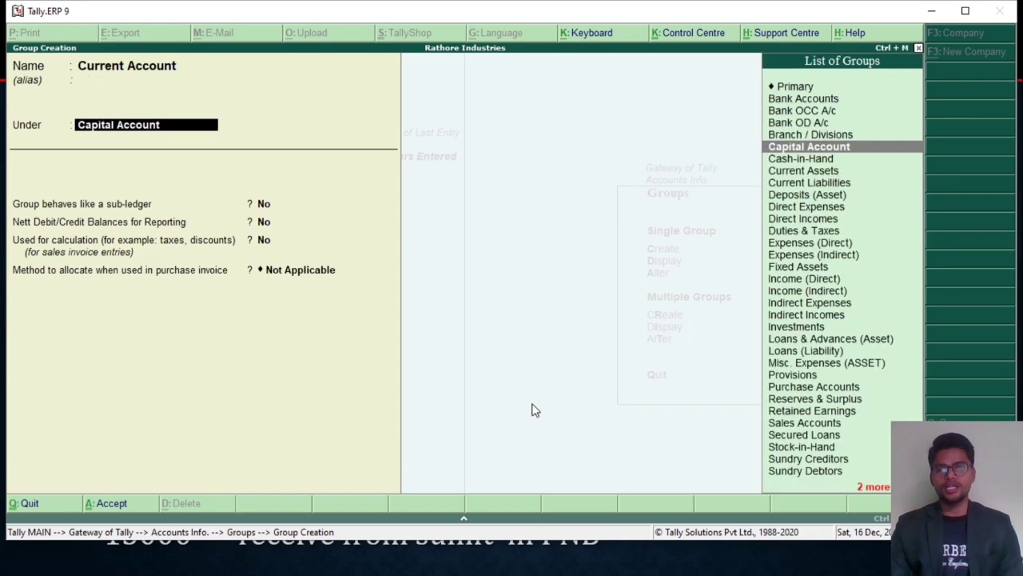
Step: Try placing the Current Account group under Primary and look through the nature-of-group options
key(Up)
key(Up)
key(Up)
key(Up)
key(Up)
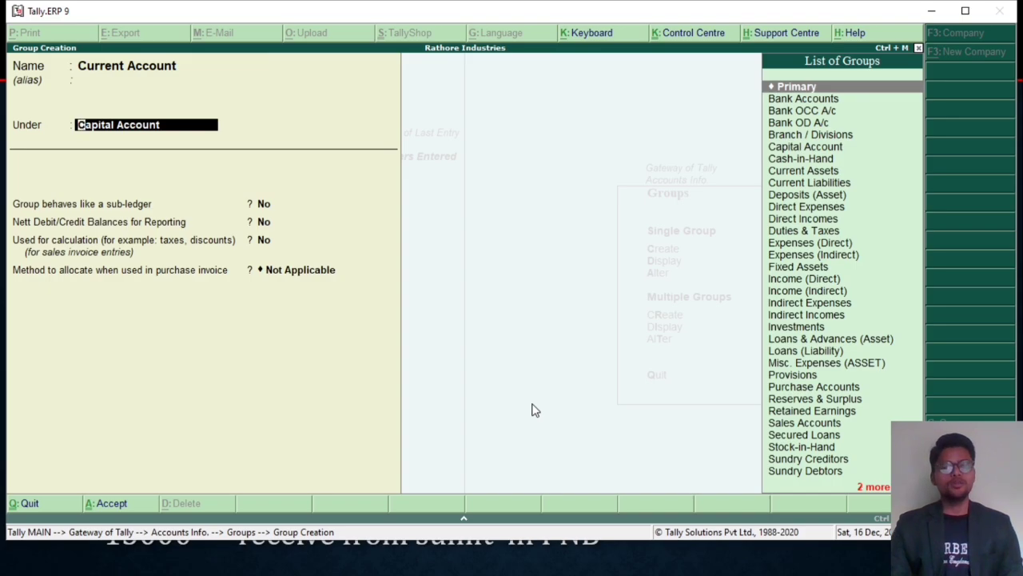
key(Return)
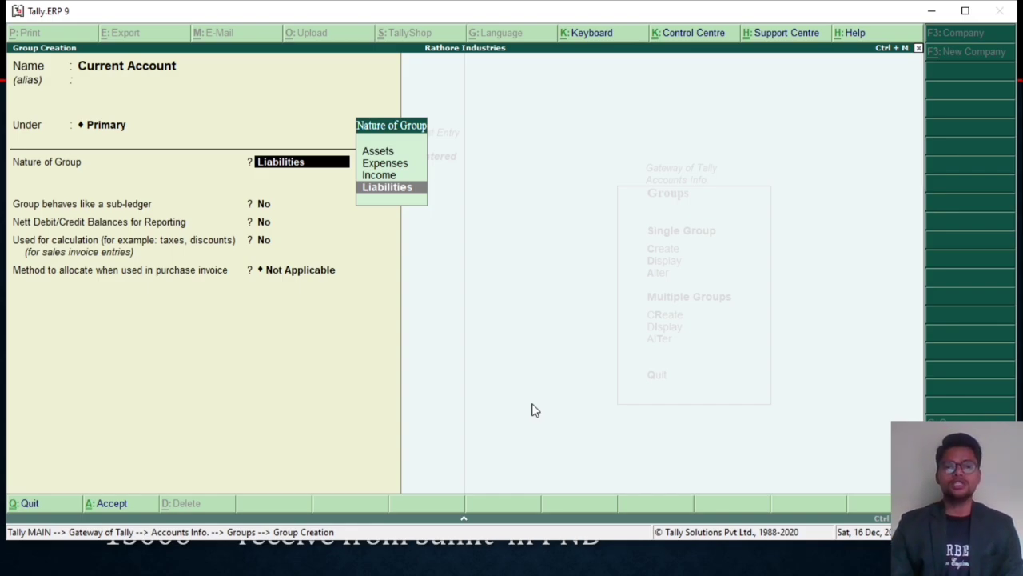
key(Up)
key(Up)
key(Up)
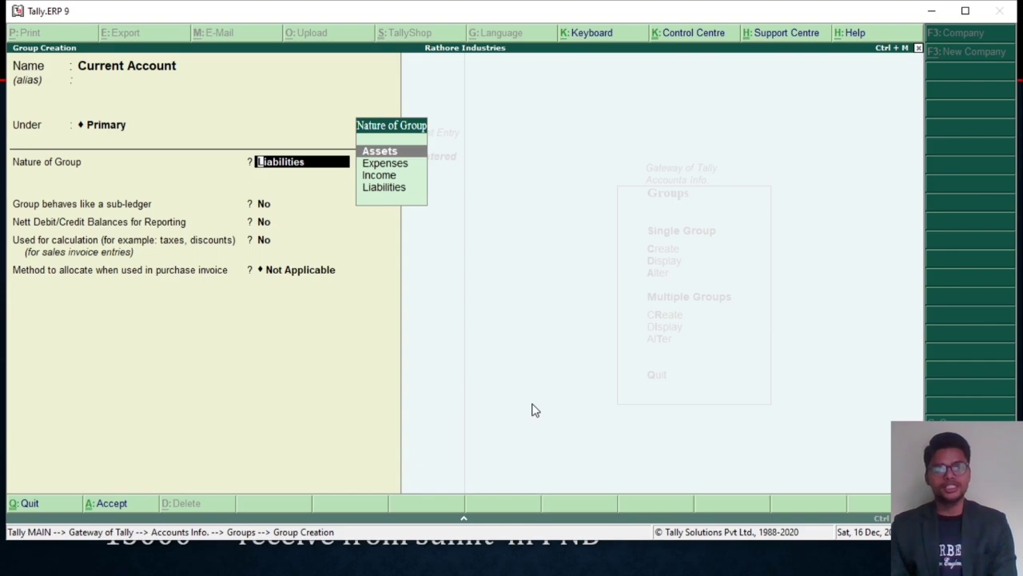
key(BackSpace)
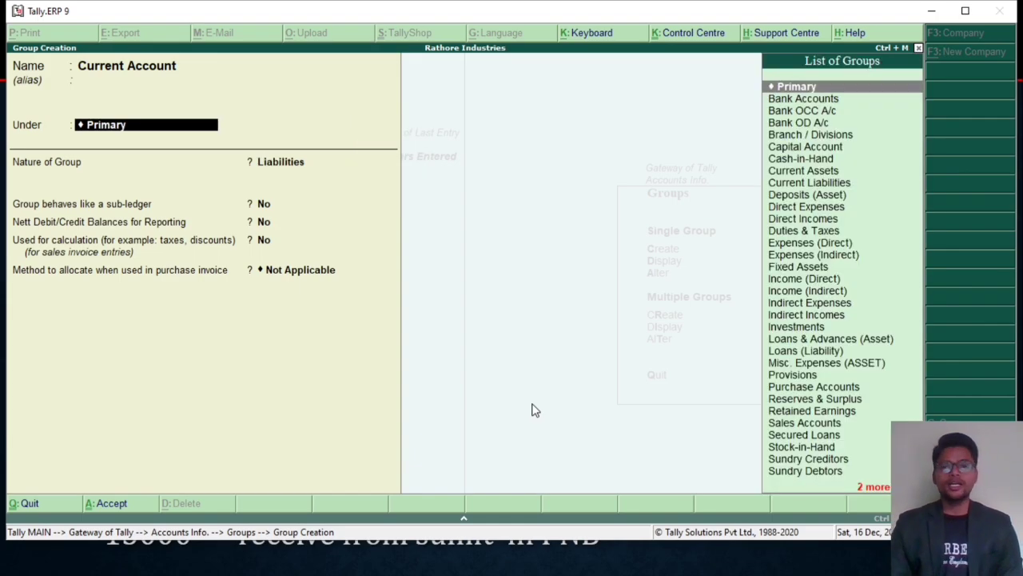
Step: Place the Current Account group under Bank Accounts, keep the remaining default settings, and save it
key(Down)
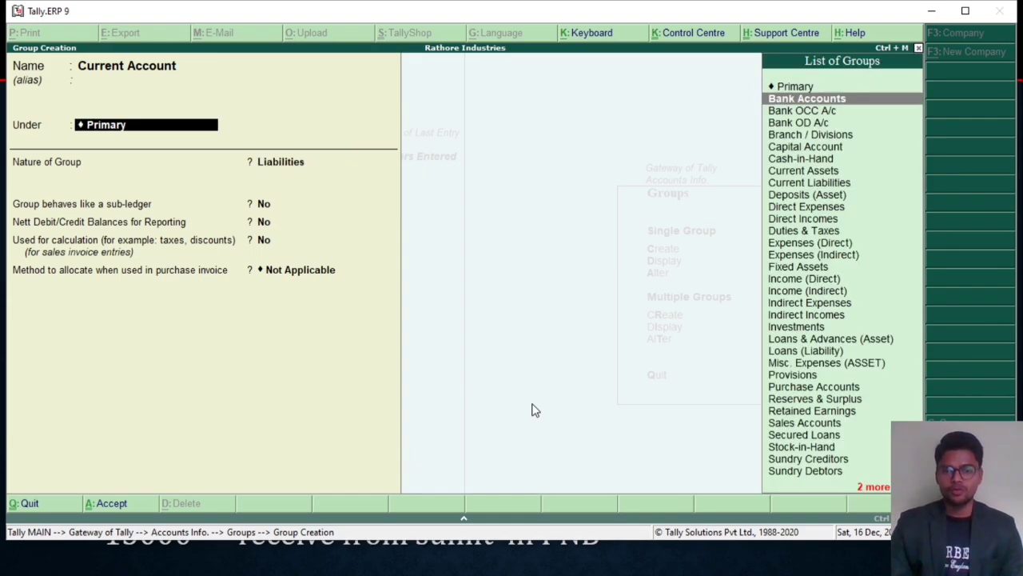
key(Return)
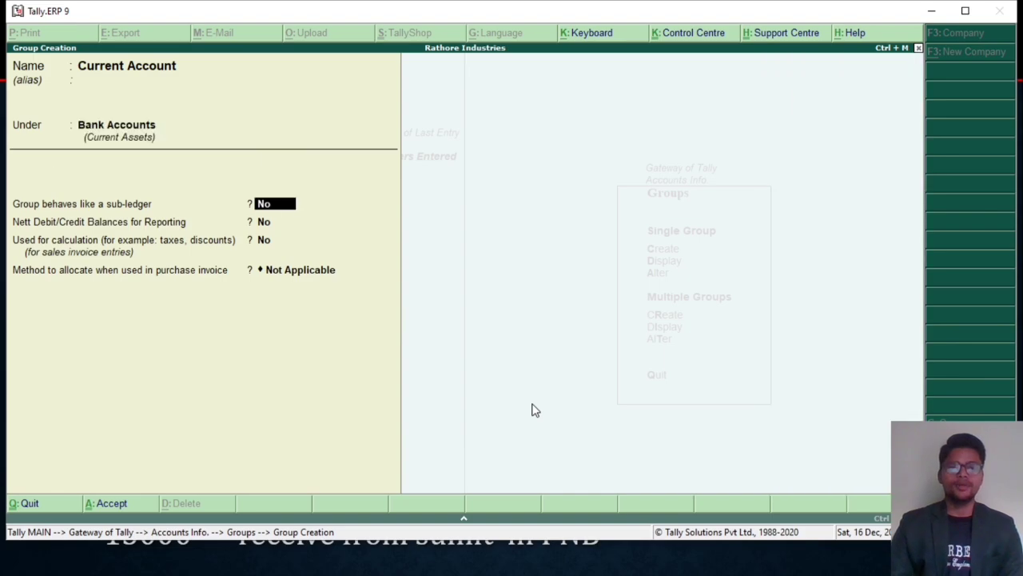
key(BackSpace)
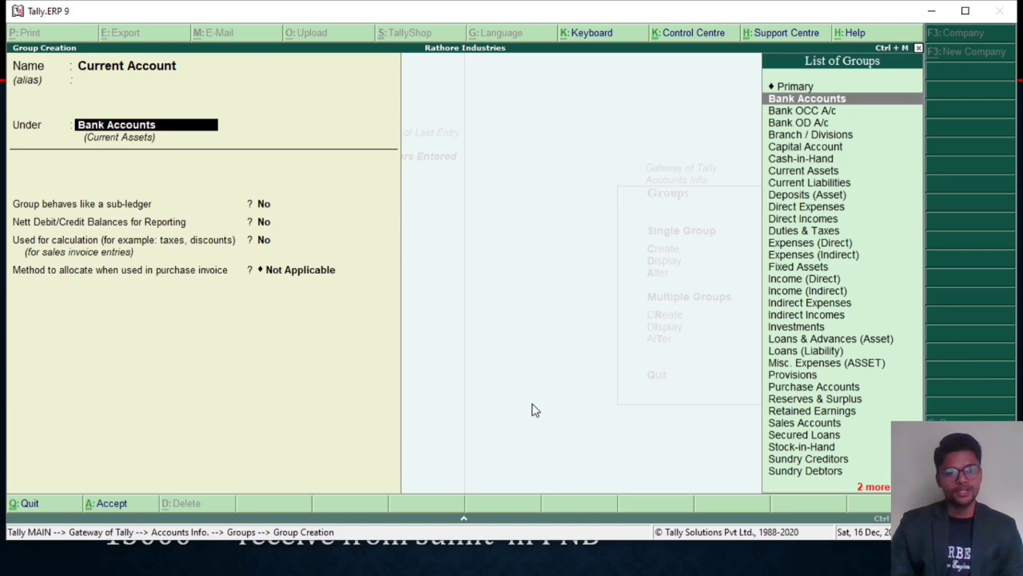
key(Return)
key(Return)
key(Return)
key(Return)
key(Return)
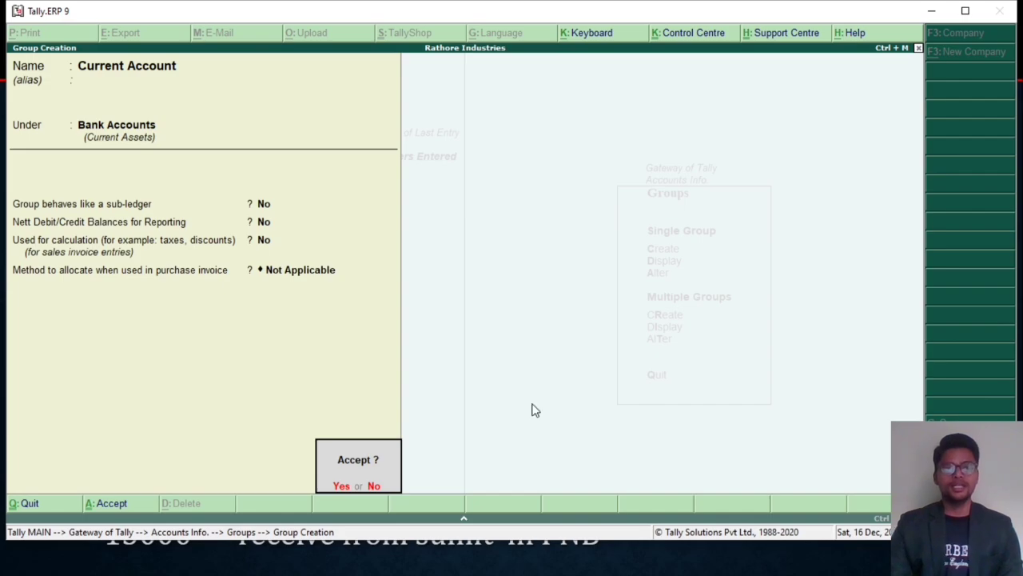
key(Return)
Step: Create a second group named "Saving Account" under Bank Accounts with the default settings and save it
text(Savin)
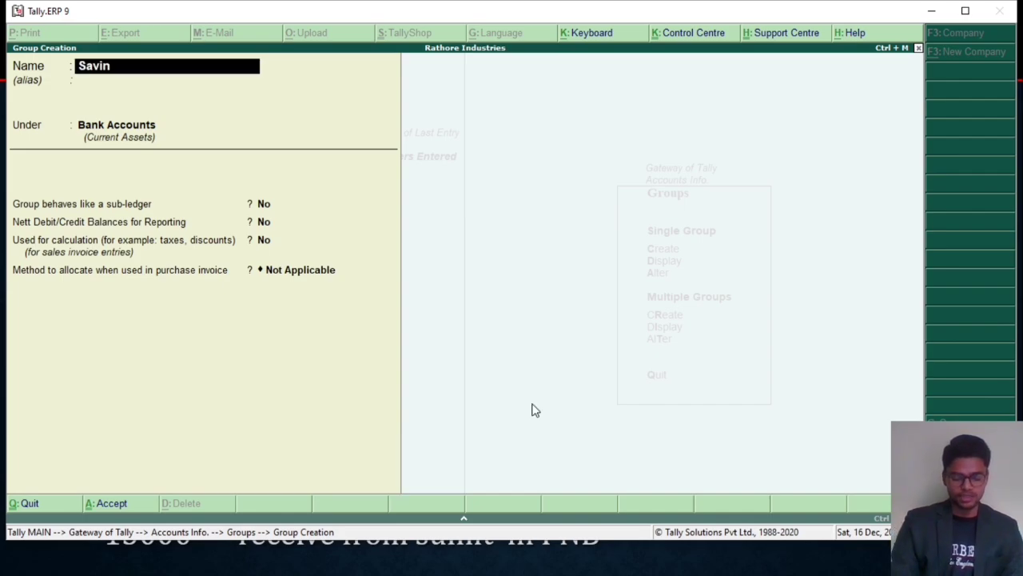
text(g Account)
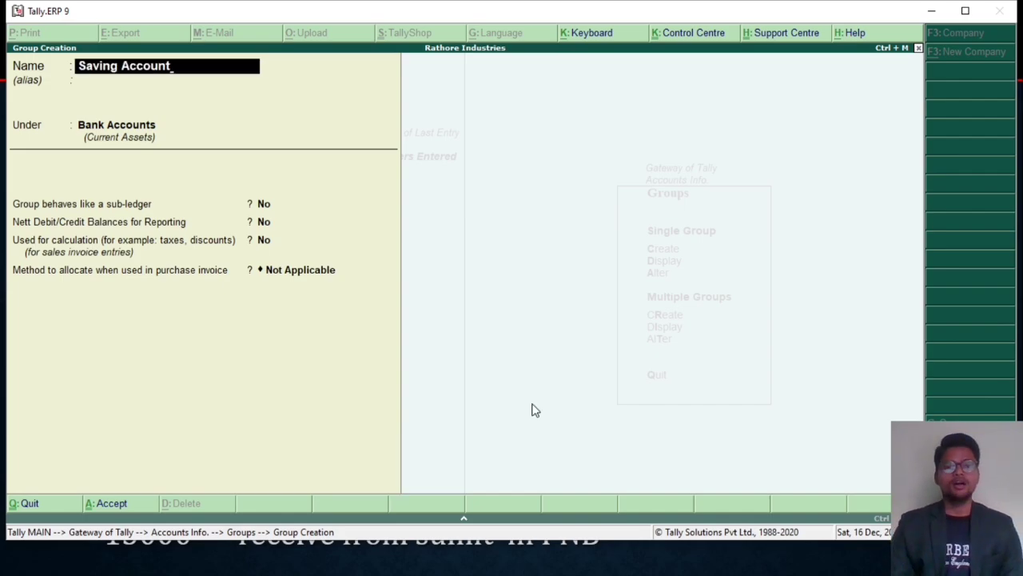
key(Return)
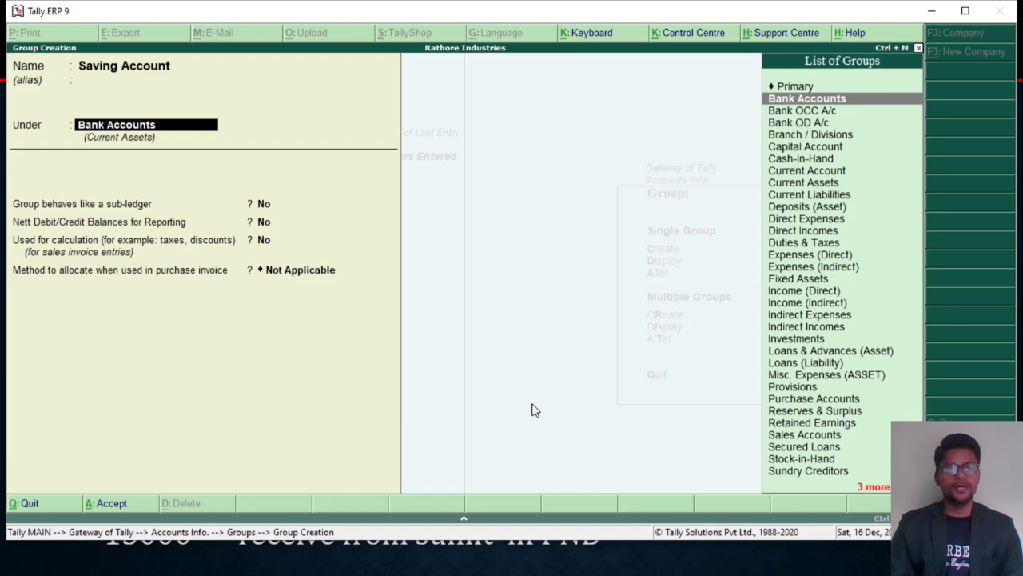
key(Return)
key(Return)
key(Return)
key(Return)
key(Return)
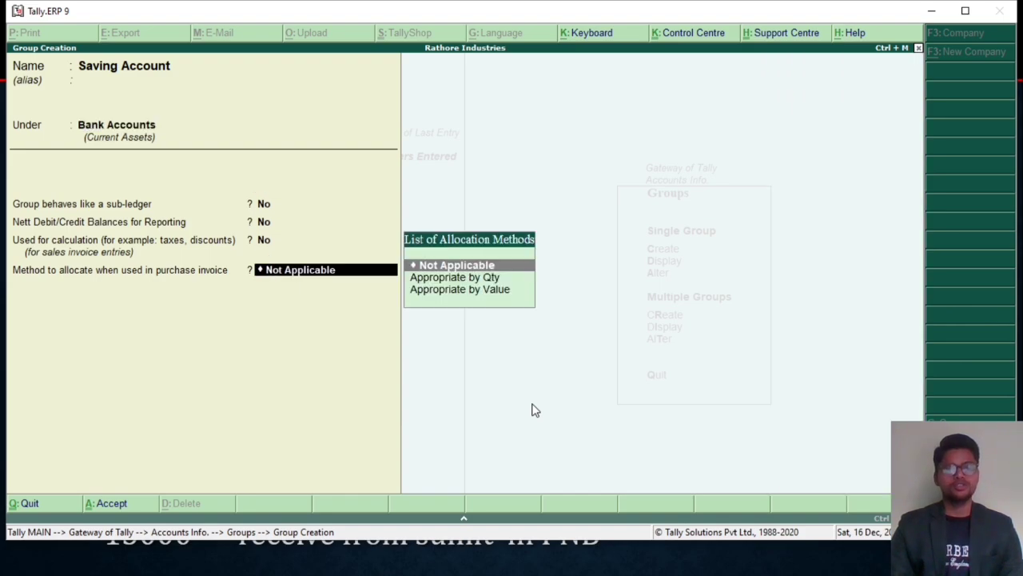
key(Return)
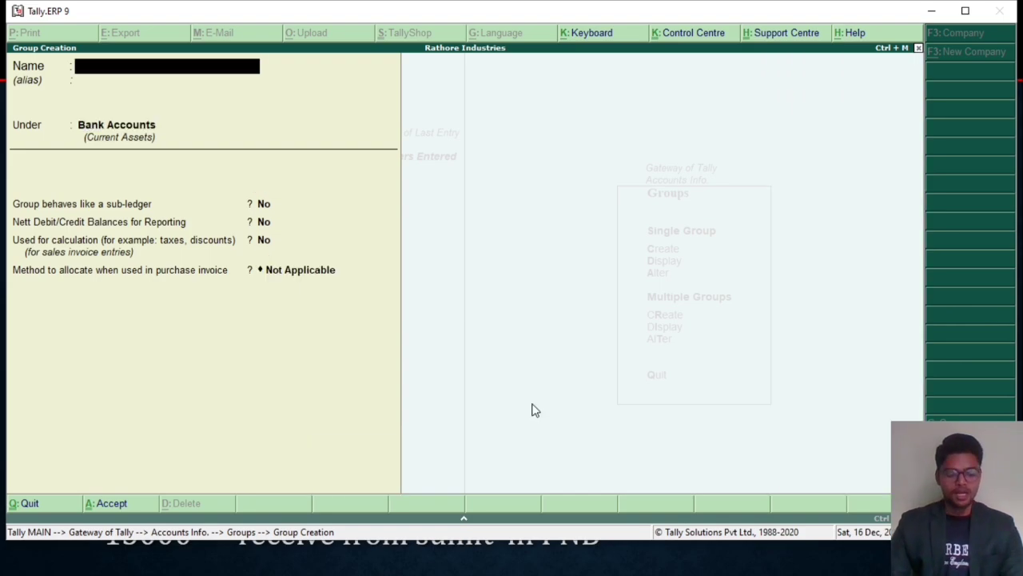
Step: Leave group creation and search the displayed group list for the new Current Account and Saving Account groups
key(Escape)
key(y)
key(Down)
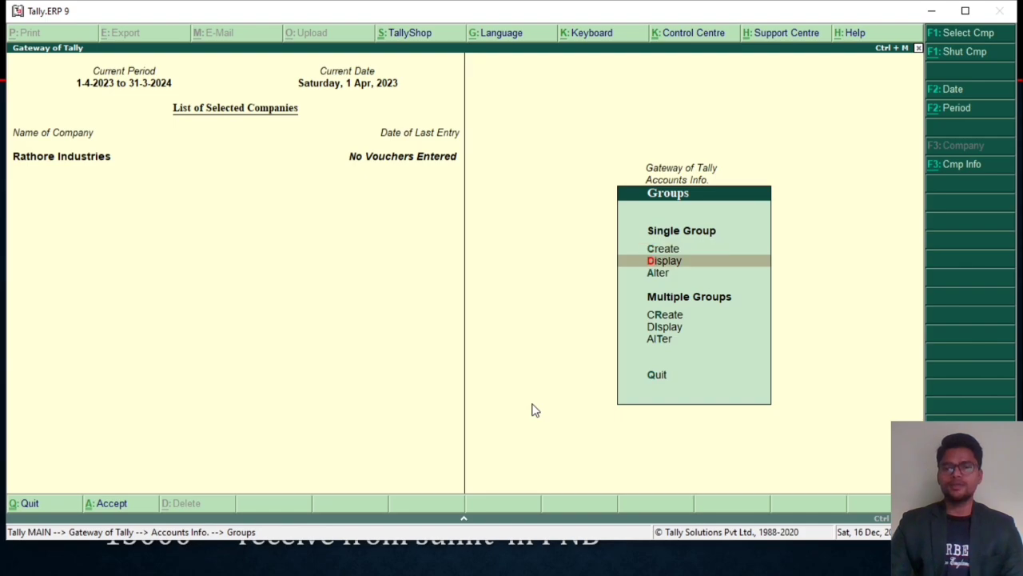
key(Return)
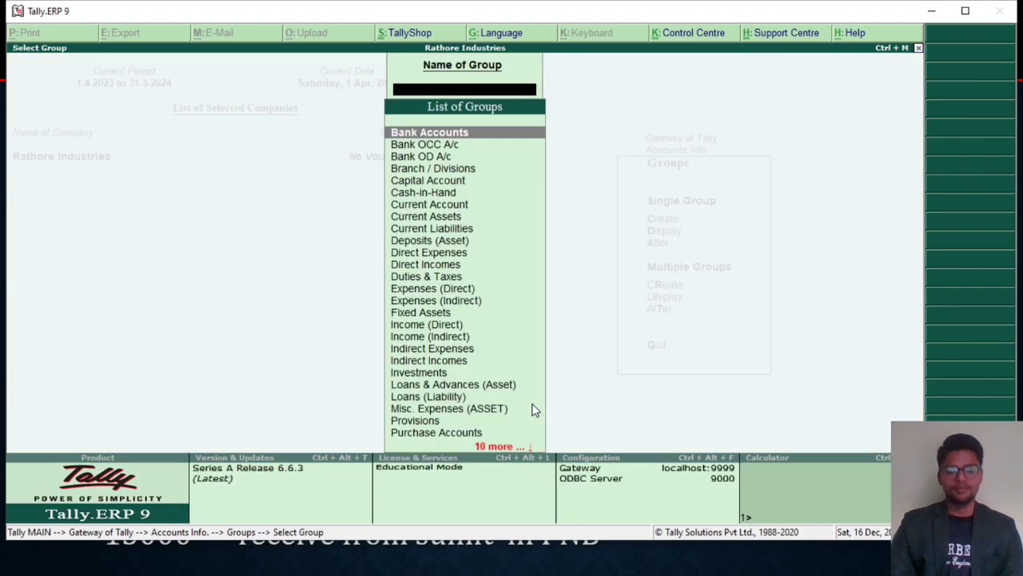
text(Curre)
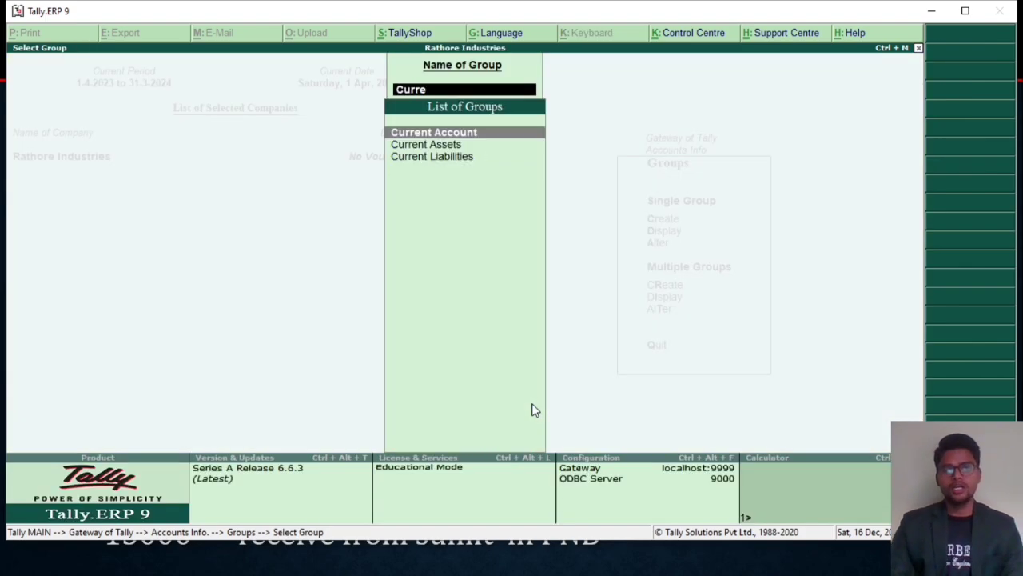
key(BackSpace)
key(BackSpace)
key(BackSpace)
key(BackSpace)
key(BackSpace)
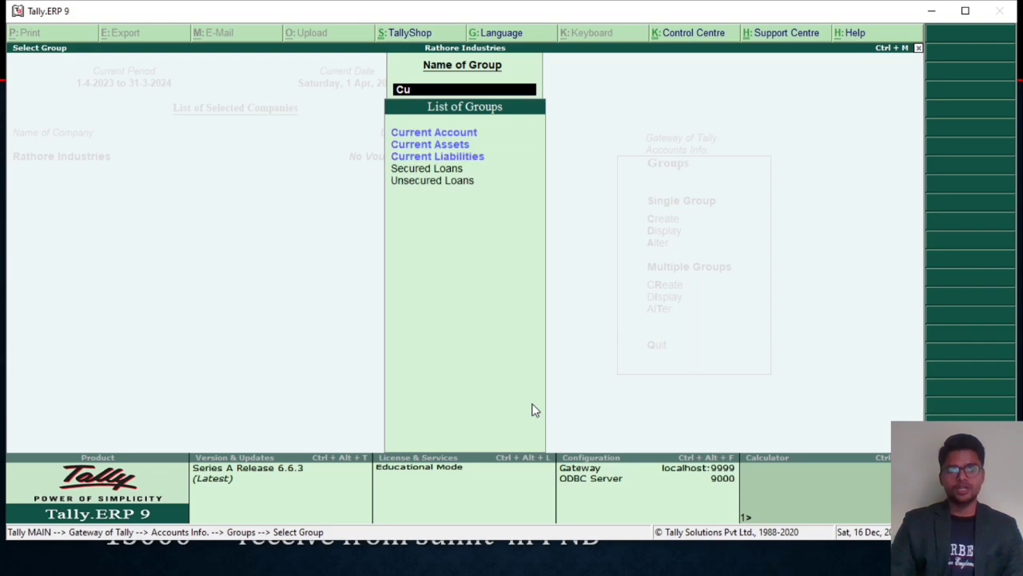
text(Sav)
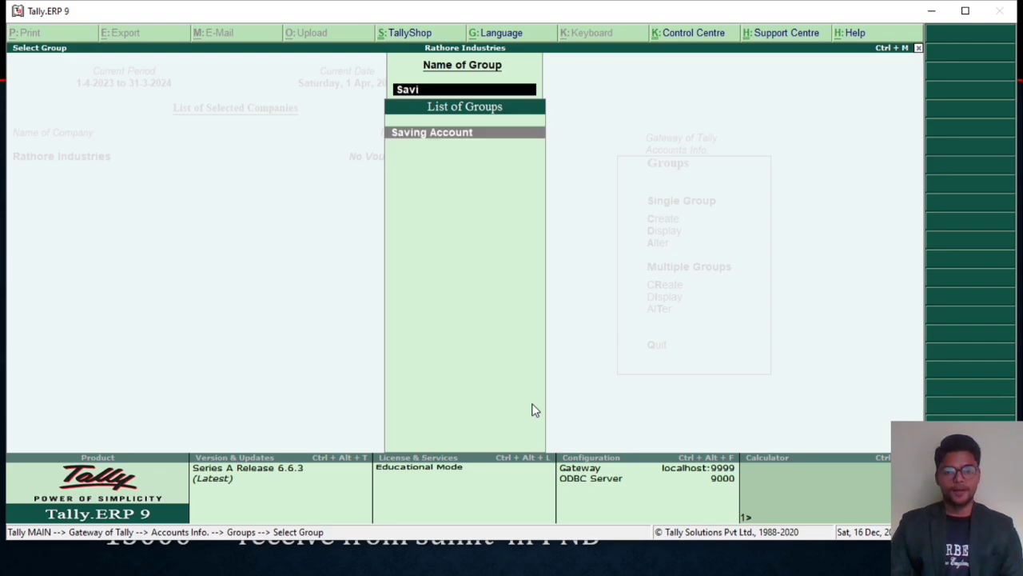
text(i)
Step: Close the group list and return to the Accounts Info. masters
key(Escape)
key(Escape)
key(Escape)
key(a)
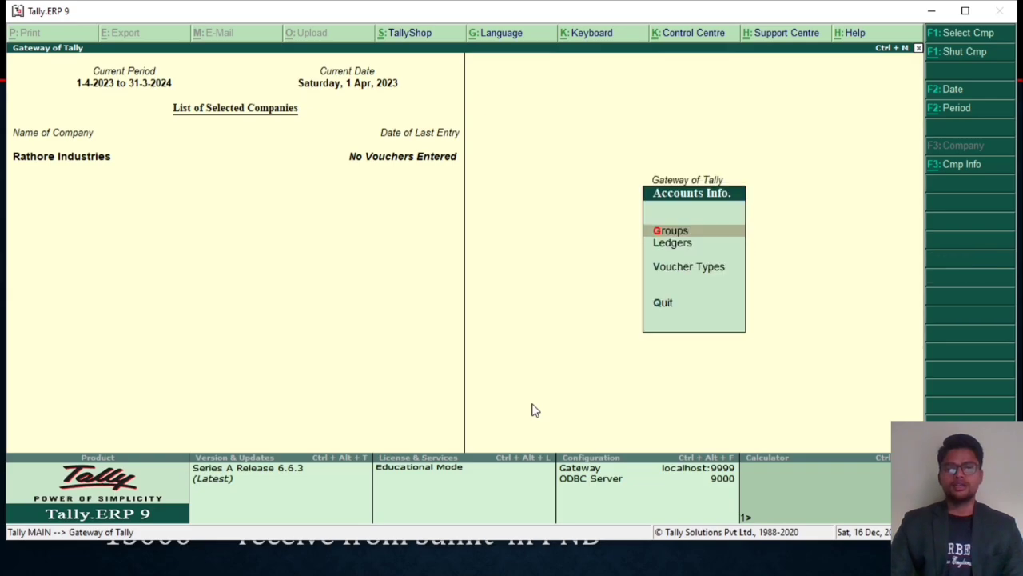
Step: Open the Ledgers masters from Accounts Info
key(l)
key(Down)
key(Up)
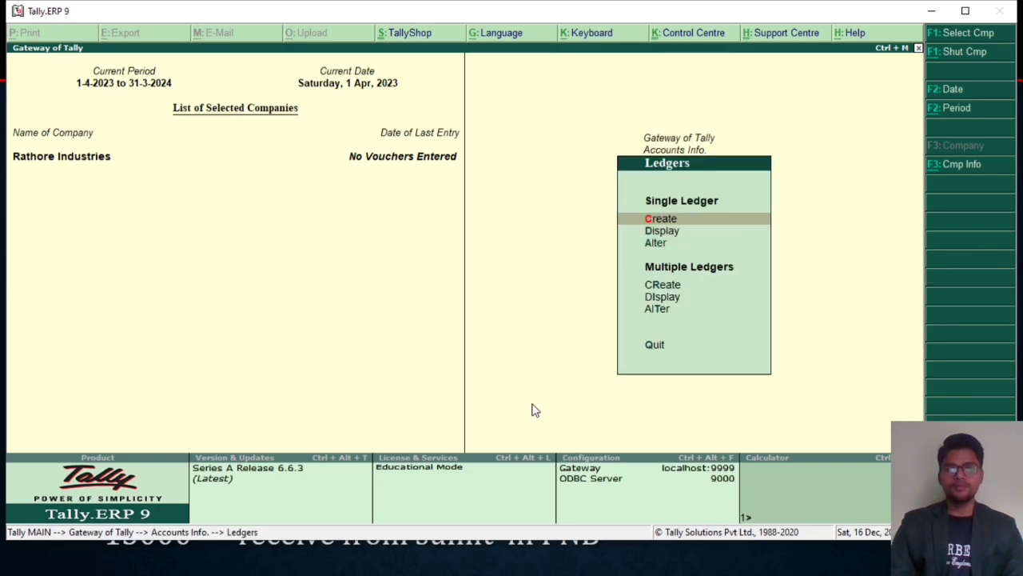
key(Return)
key(Escape)
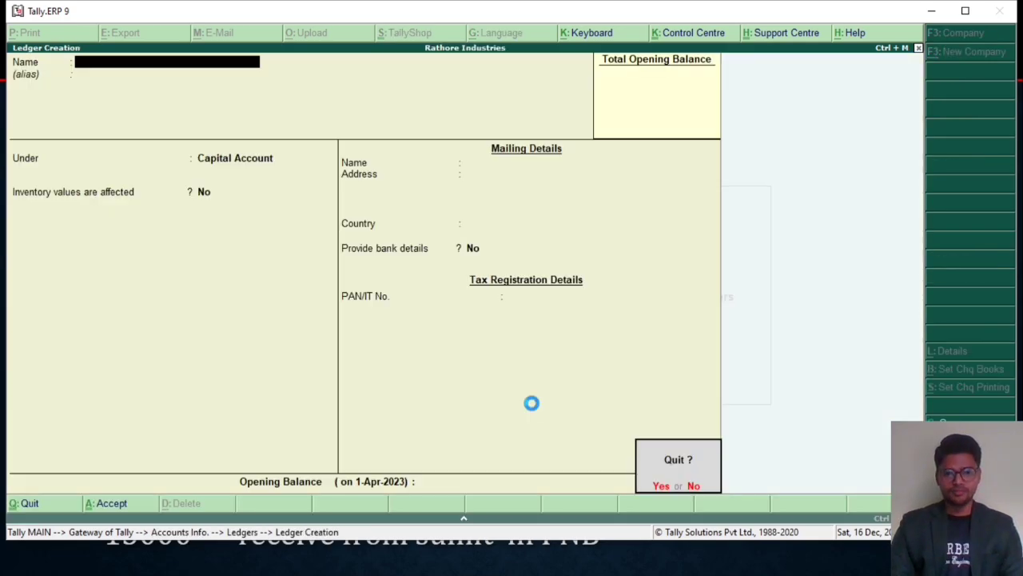
key(Return)
Step: Start creating multiple ledgers with All Items as the parent group
key(Down)
key(Down)
key(Down)
key(Return)
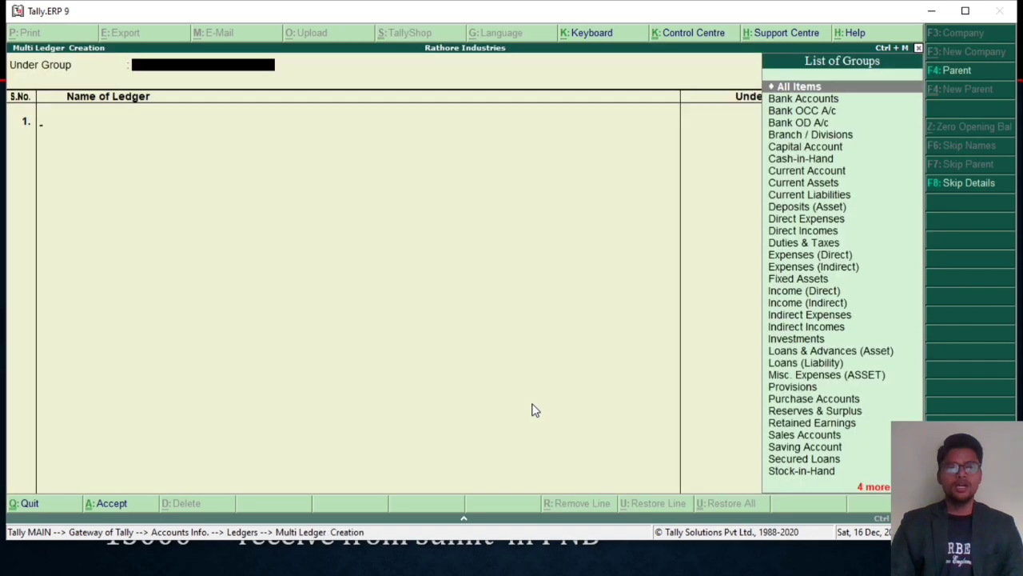
key(Return)
Step: Add a ledger named with the owner's first name plus "Capiotal A/c" under Capital Account, leaving the opening balance blank
text(Abhishek)
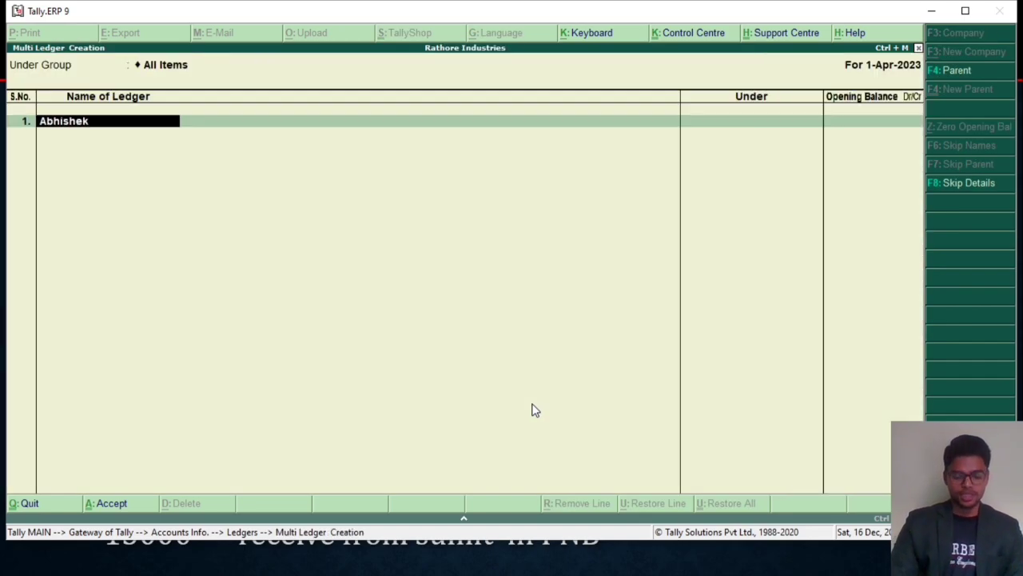
text( Capiotal A/c)
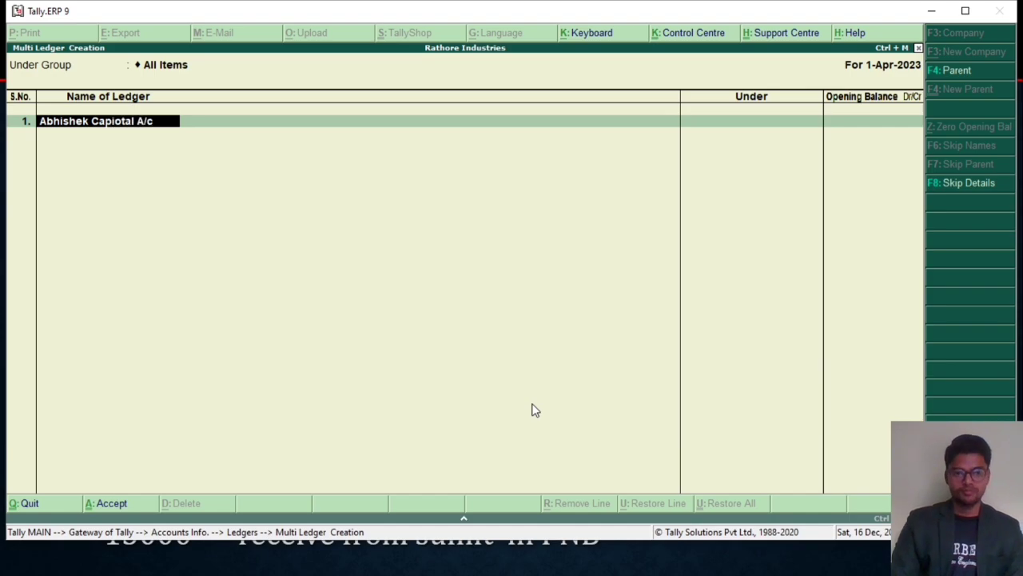
key(Return)
text(Ca)
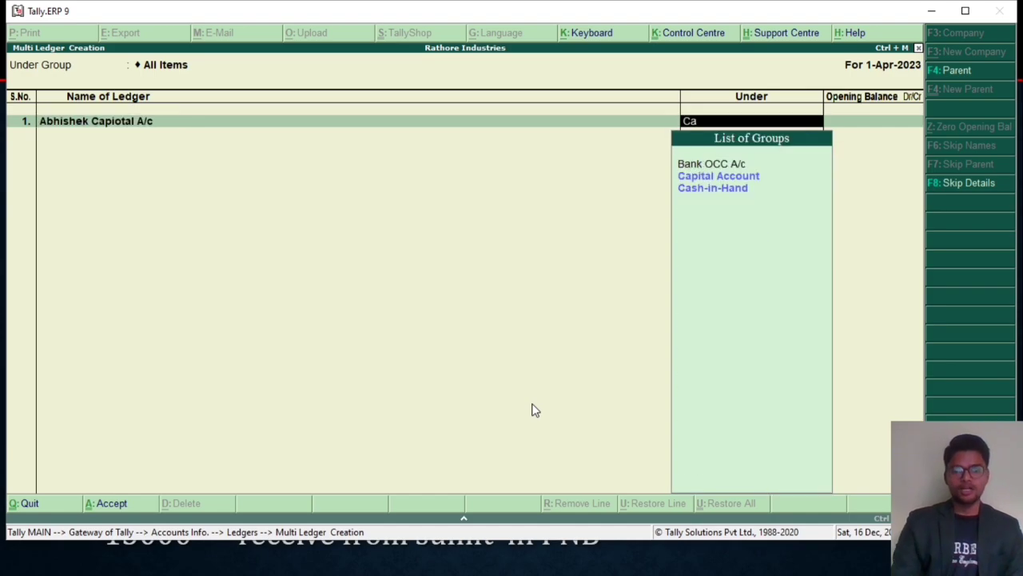
key(Down)
key(Return)
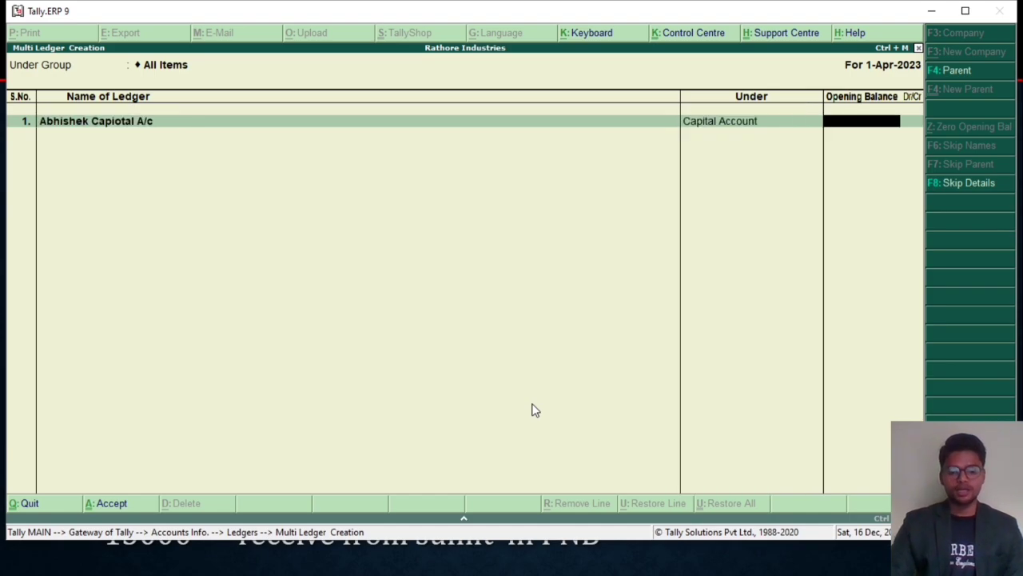
key(Return)
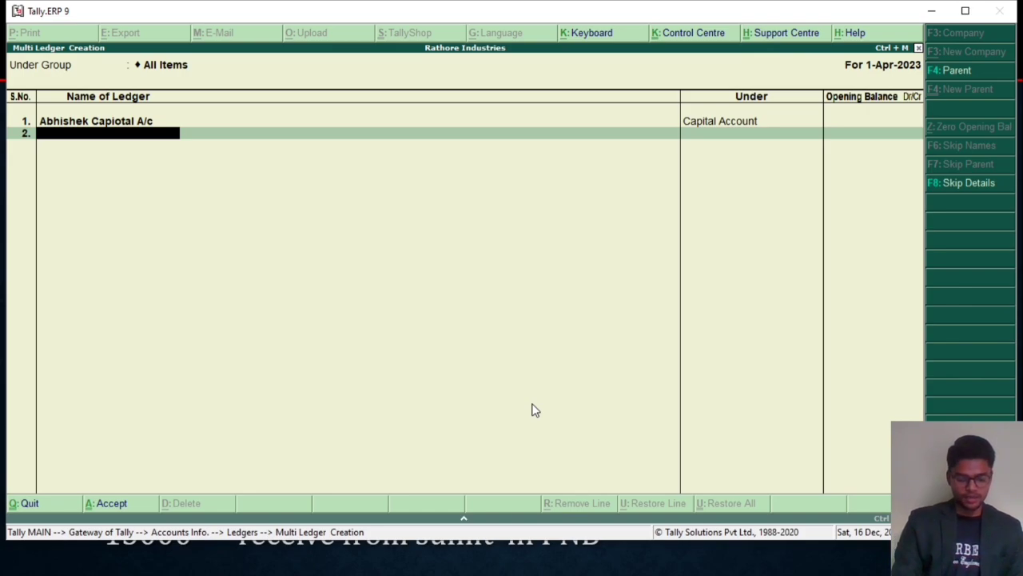
Step: Add a second ledger named "HDFC Bank A/c" under Bank OD A/c with no opening balance
text(HDFC Ban)
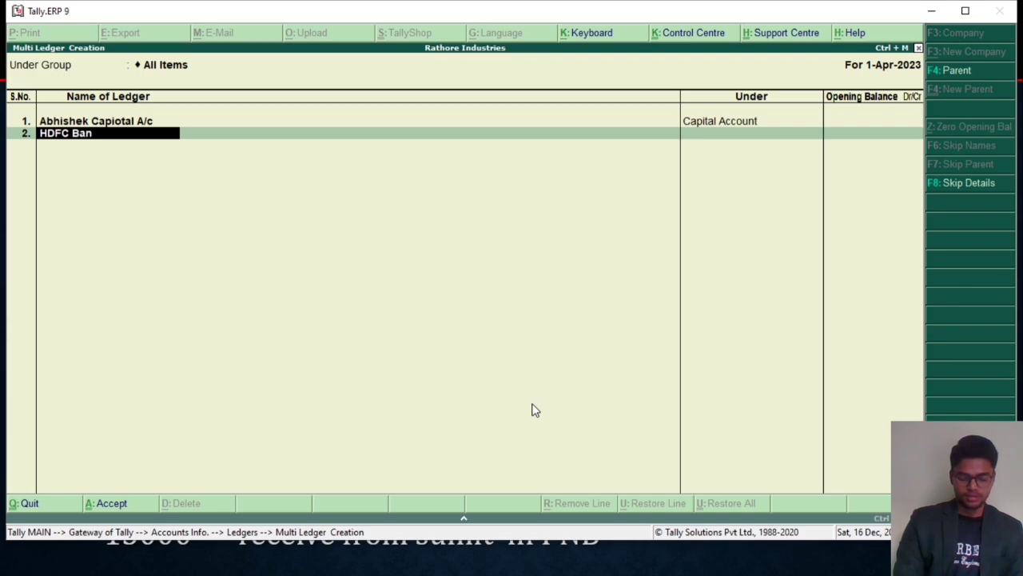
text(k A/c)
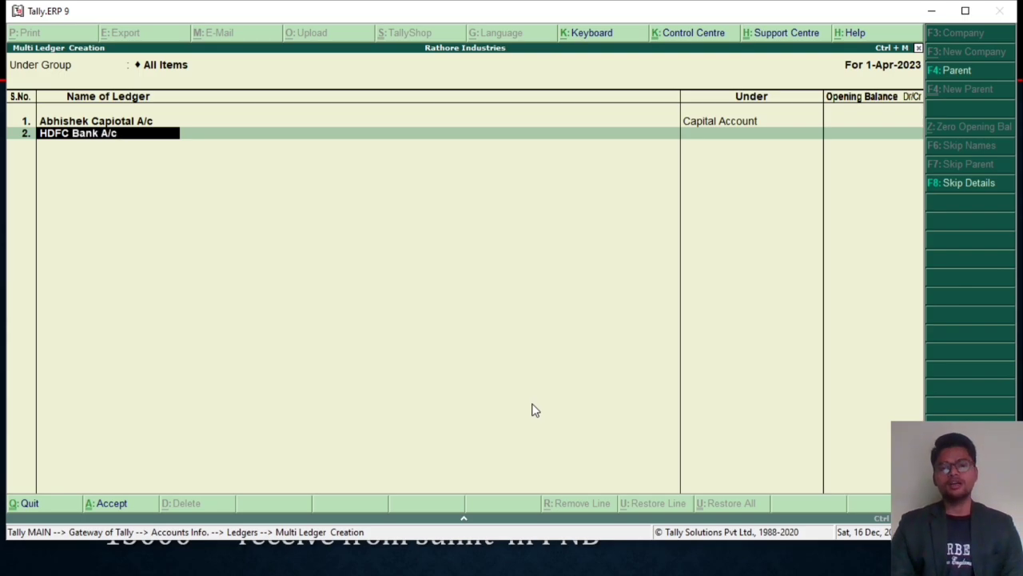
key(Return)
text(Ba)
key(Down)
key(Down)
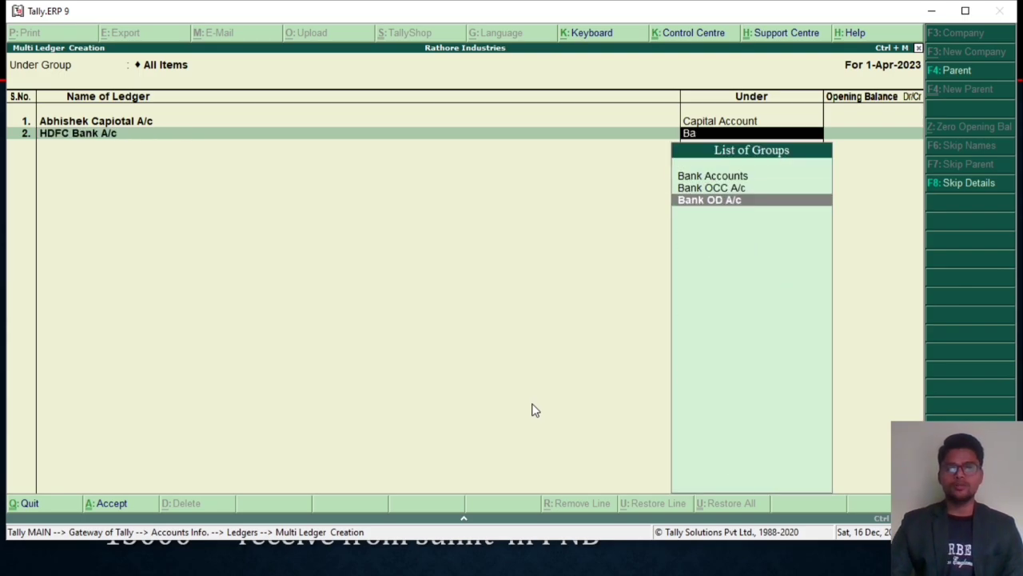
key(Return)
key(Return)
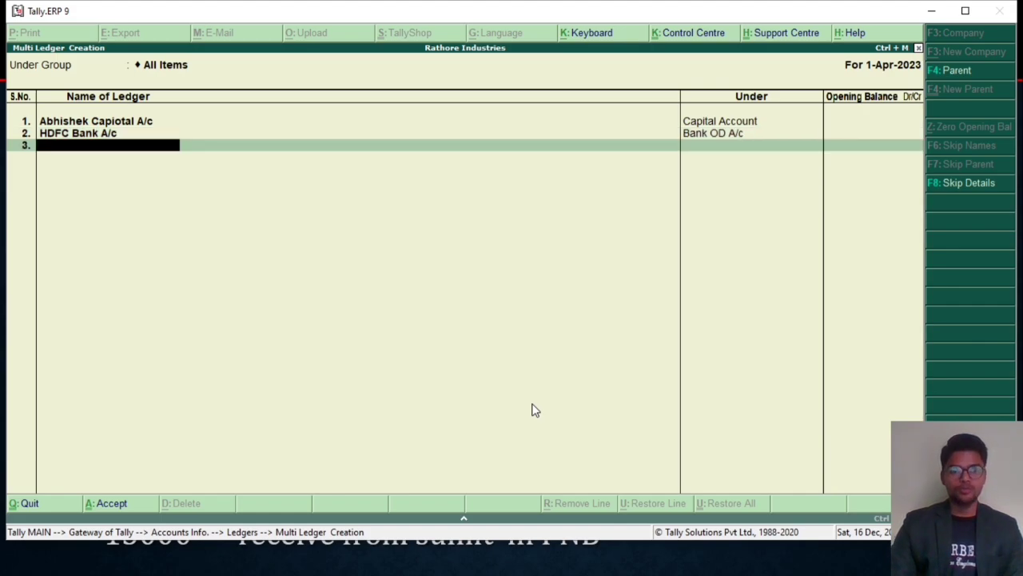
Step: Add a third ledger named "HDFGC Current A/c" under Current Account with no opening balance
text(HD)
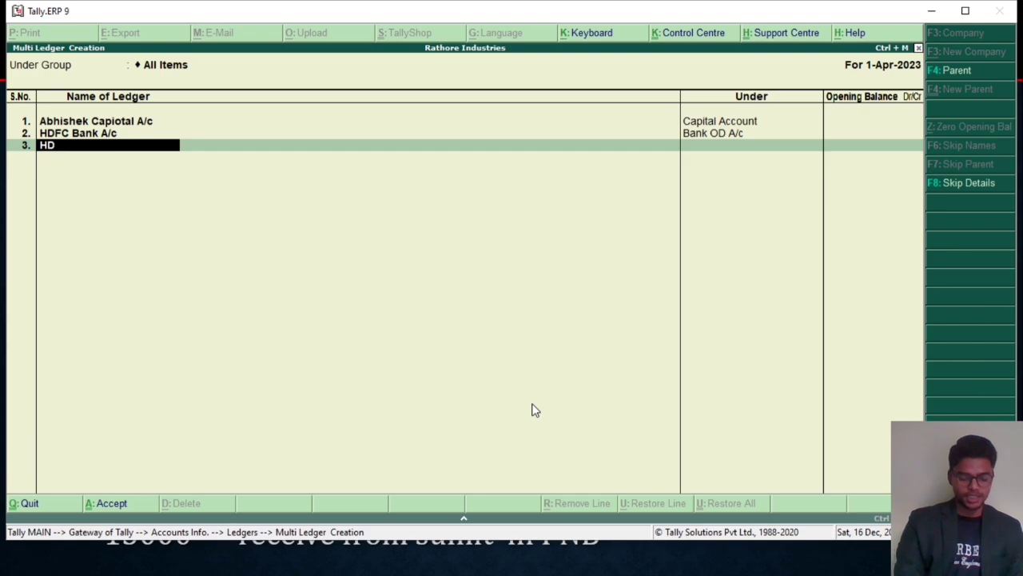
text(FGC Curren)
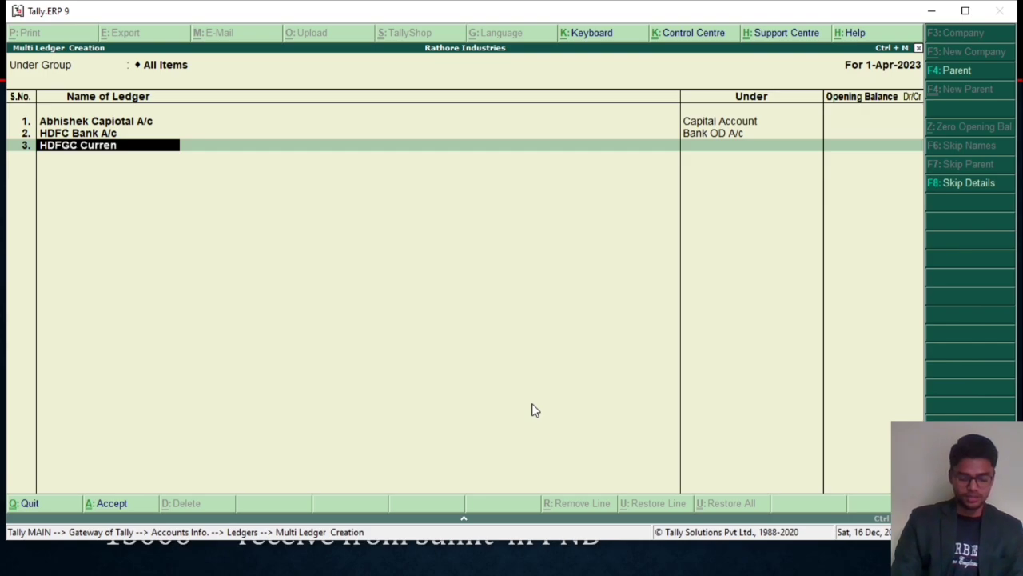
text(t a/c)
key(Return)
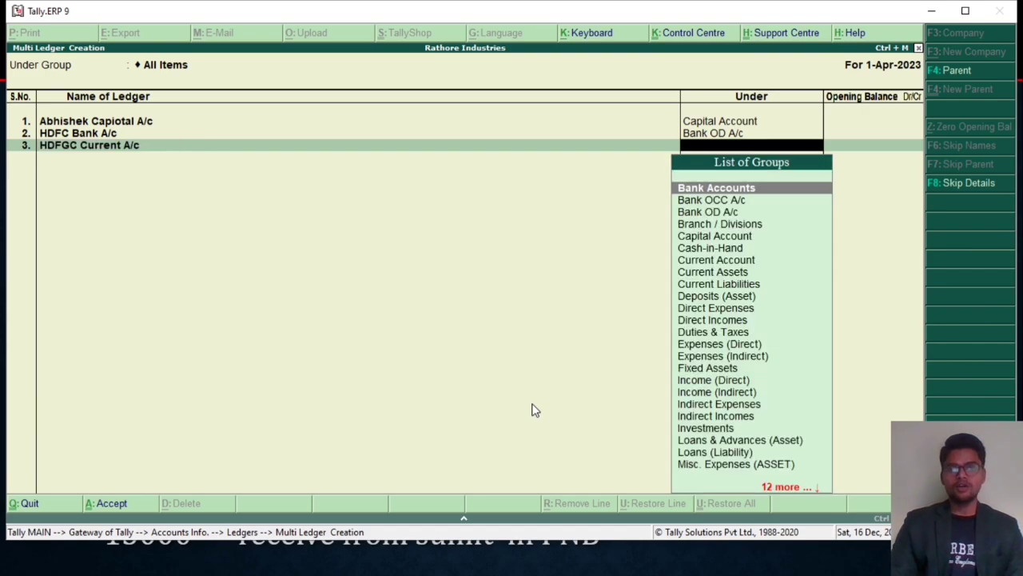
text(Cu)
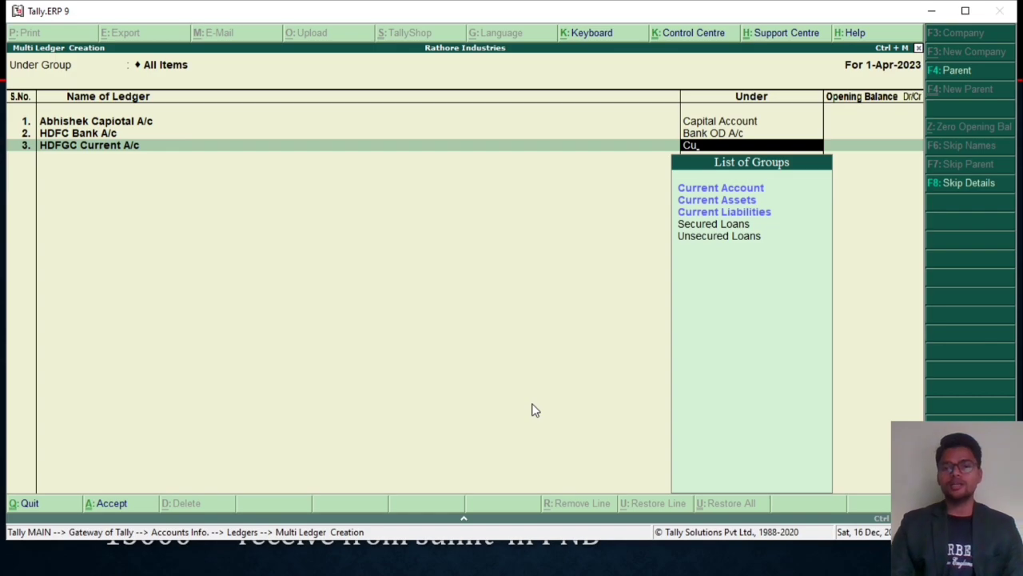
key(Return)
key(Return)
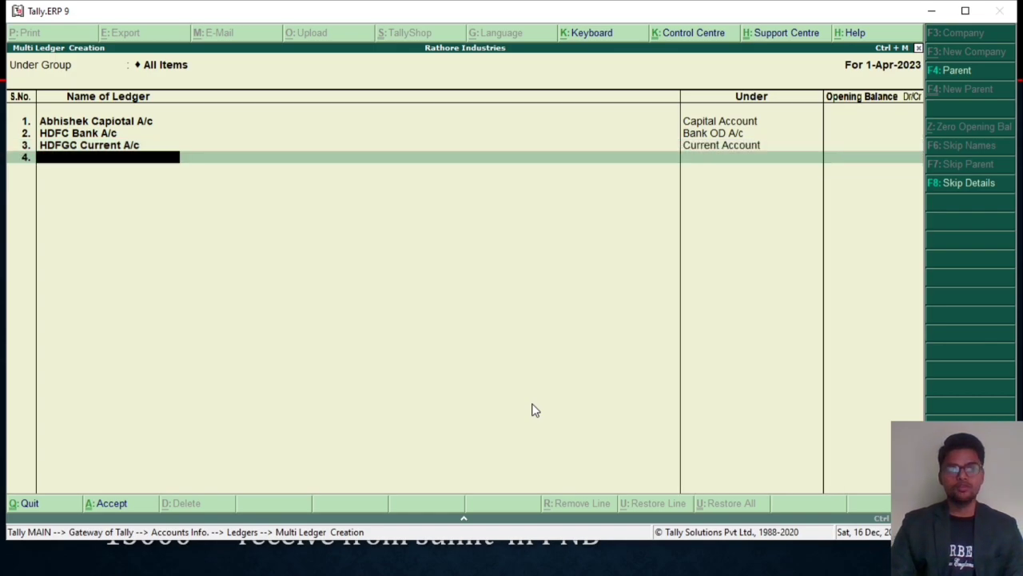
Step: Rename the third ledger "HDFC Bank Cuurent A/c", keeping its Current Account group and blank opening balance
key(BackSpace)
key(BackSpace)
key(BackSpace)
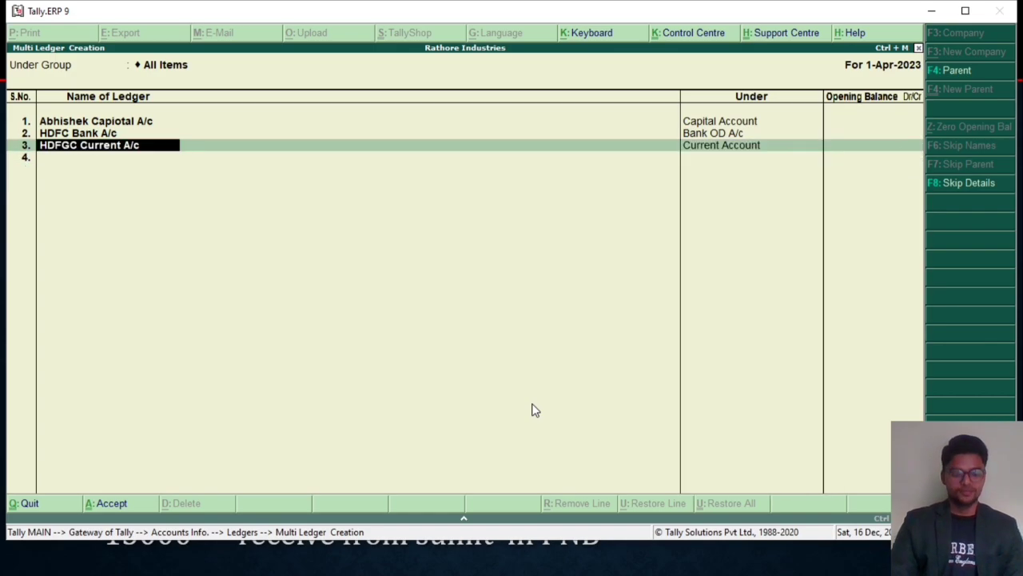
text(HD)
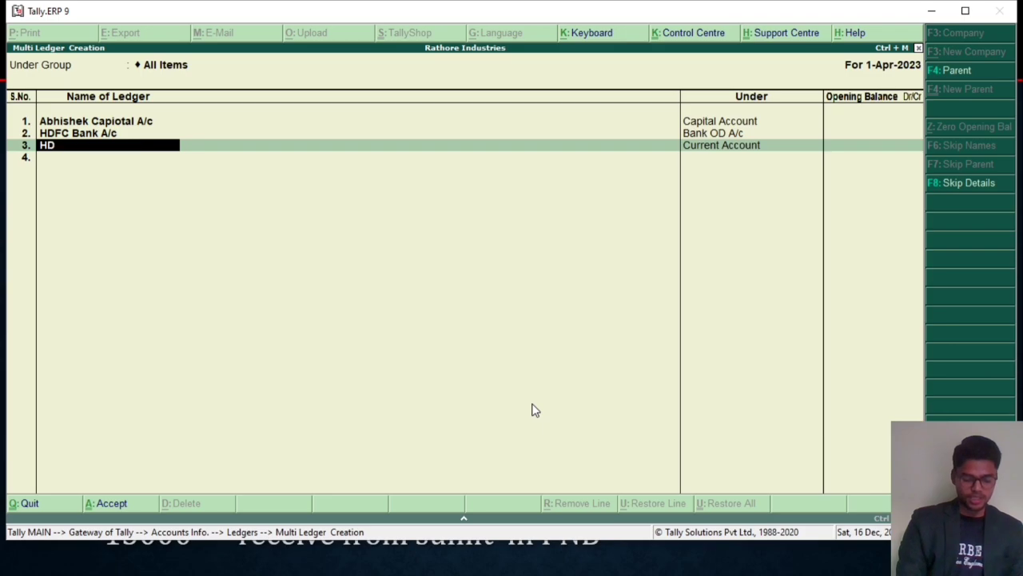
text(FC Bank)
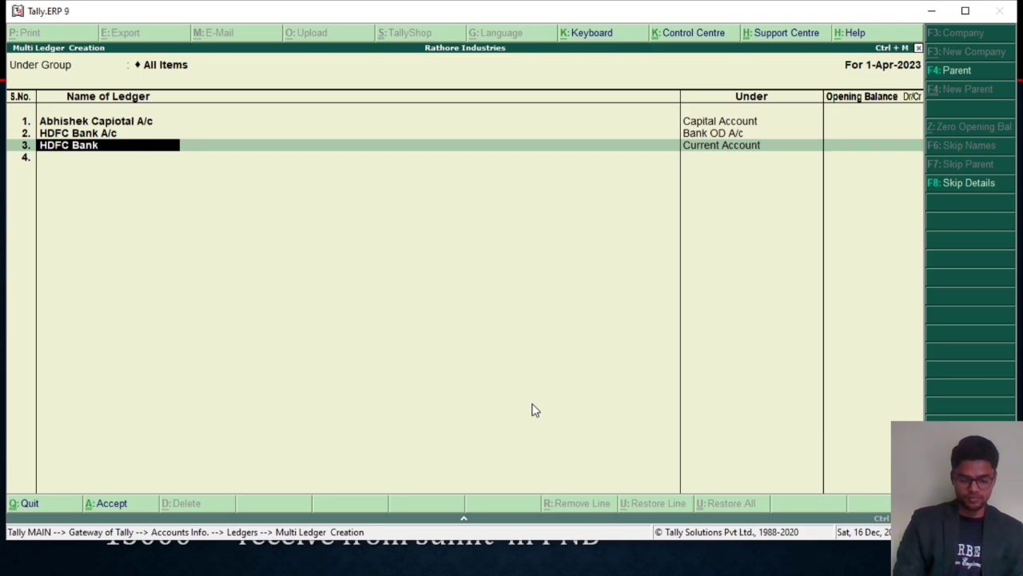
text( Cuurent A/c)
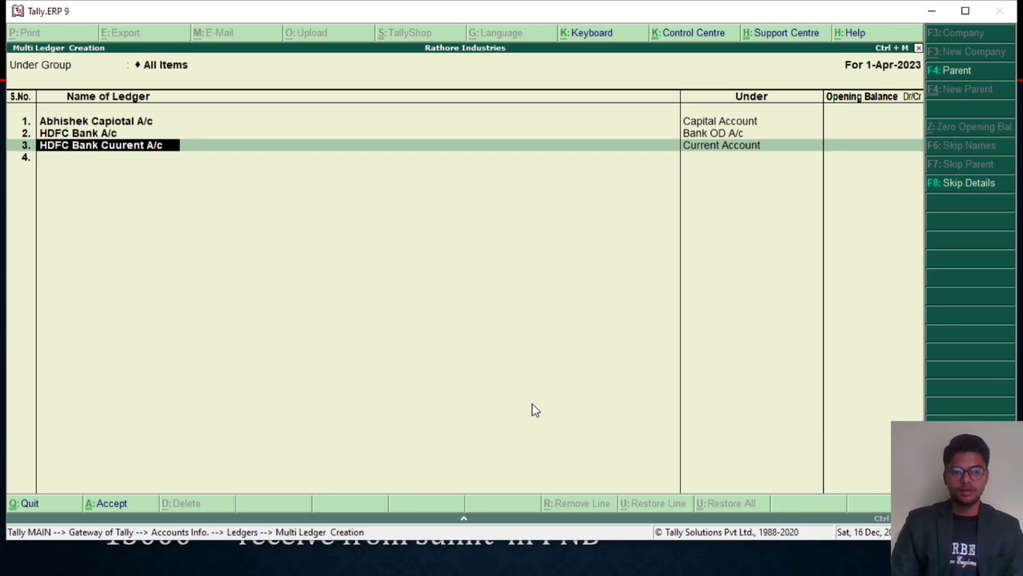
key(Return)
key(Return)
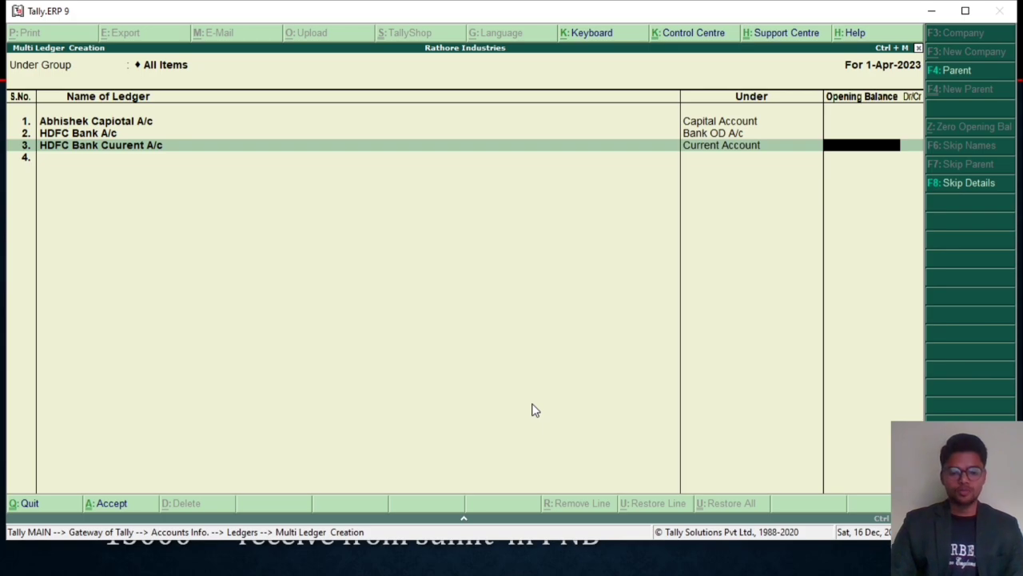
key(Return)
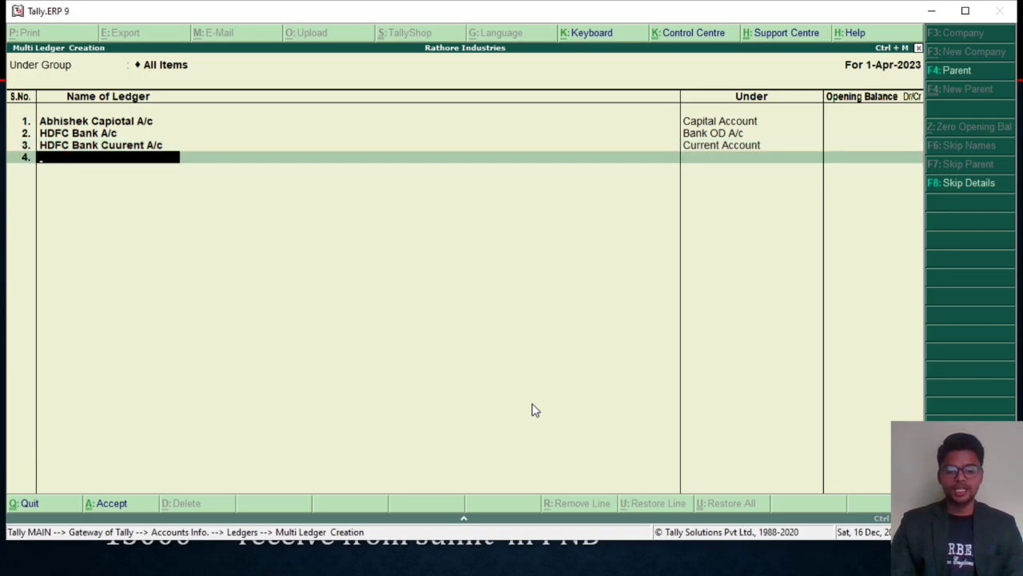
Step: Add a fourth ledger named "PNB Saving A/c" under Saving Account with no opening balance
text(P)
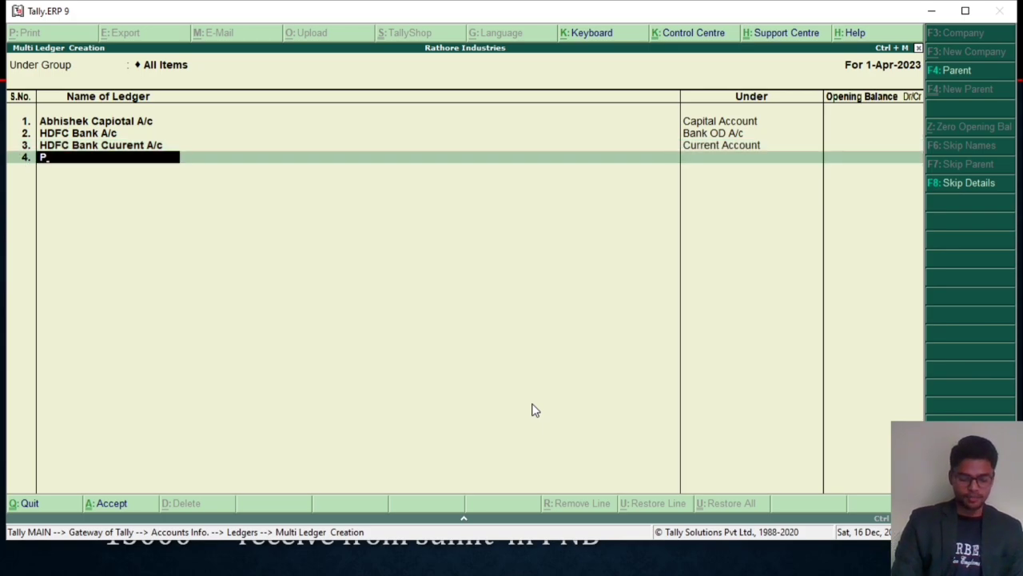
text(NB Saving)
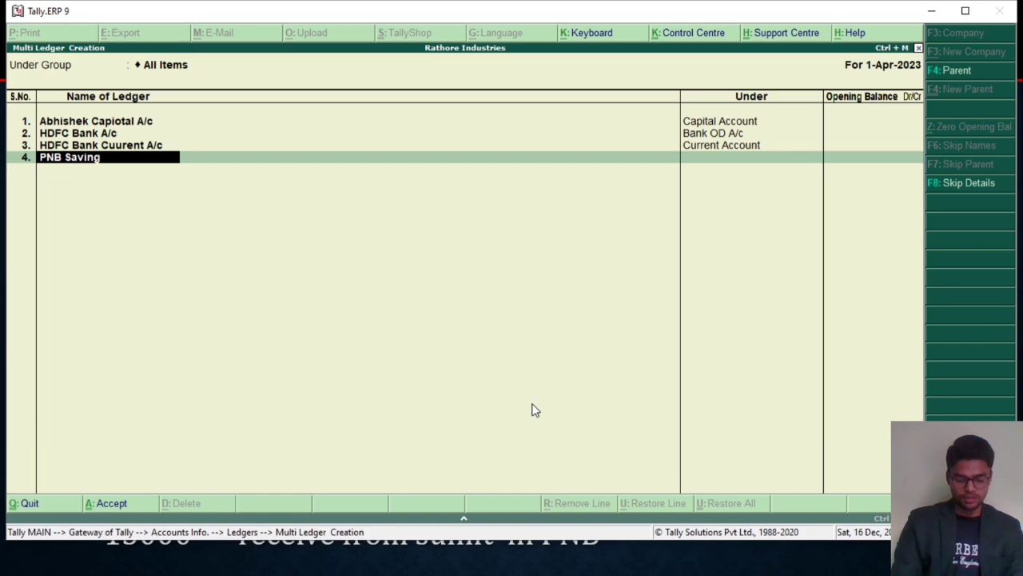
text( A/c)
key(Return)
text(S)
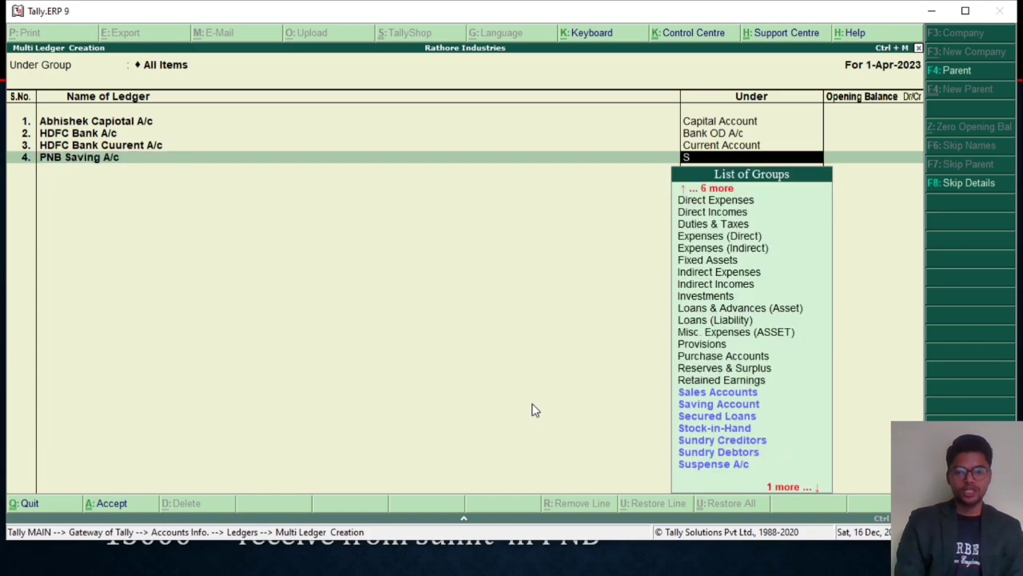
text(a)
key(Down)
key(Return)
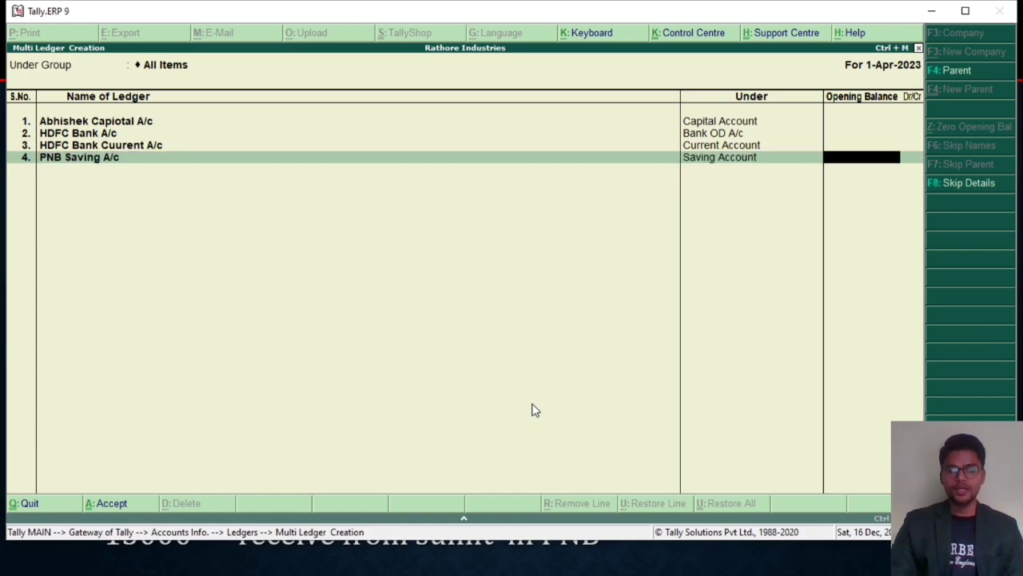
key(Return)
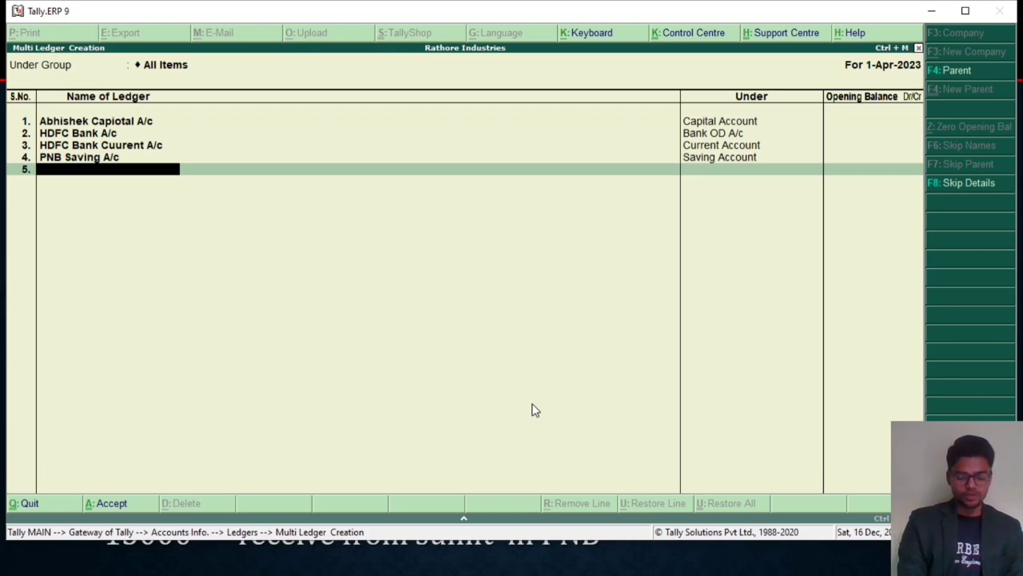
Step: Add a fifth ledger named "SBI Bank A/c" under Bank Accounts with no opening balance
text(SBI Bank A/c)
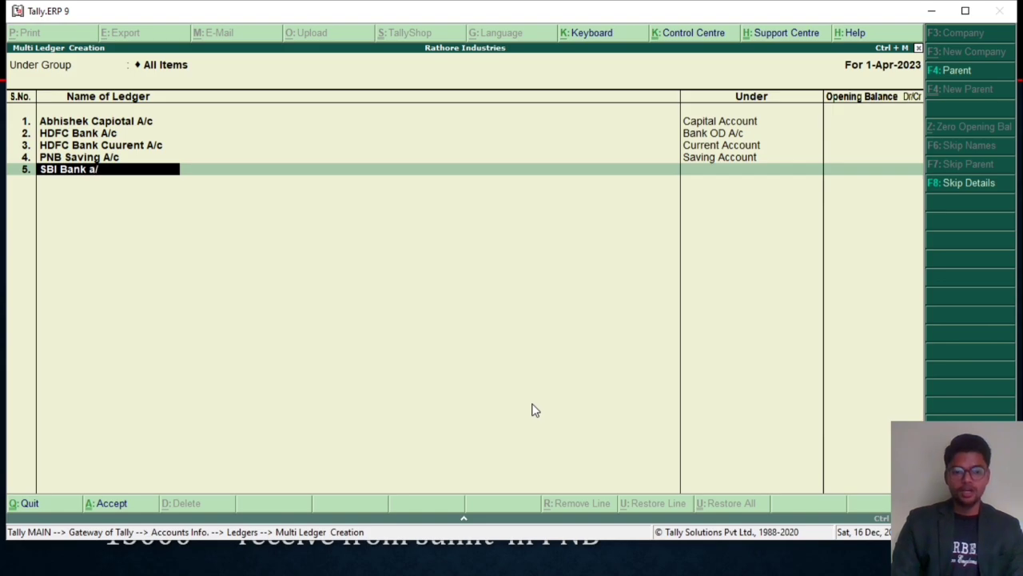
key(Return)
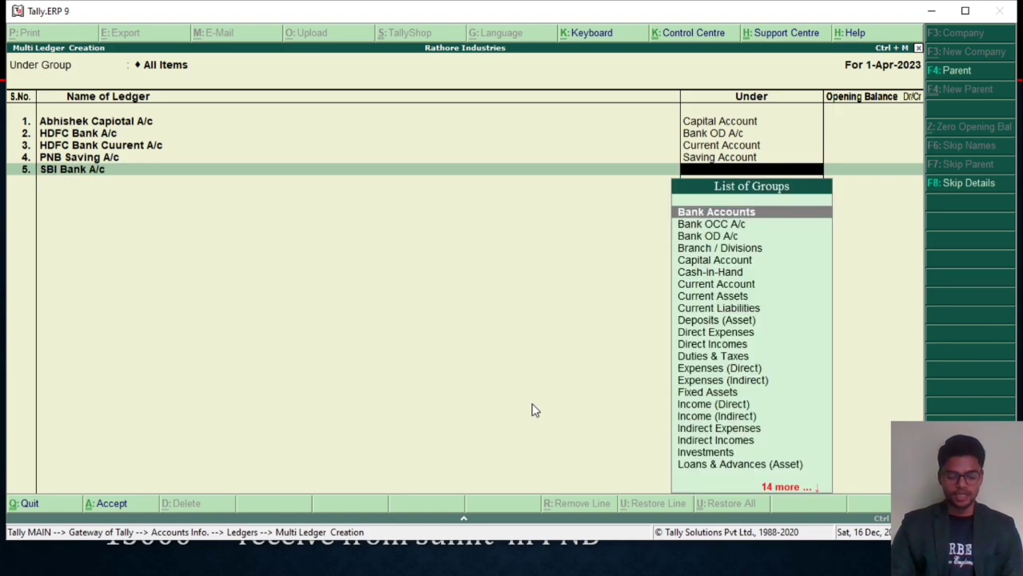
text(Ba)
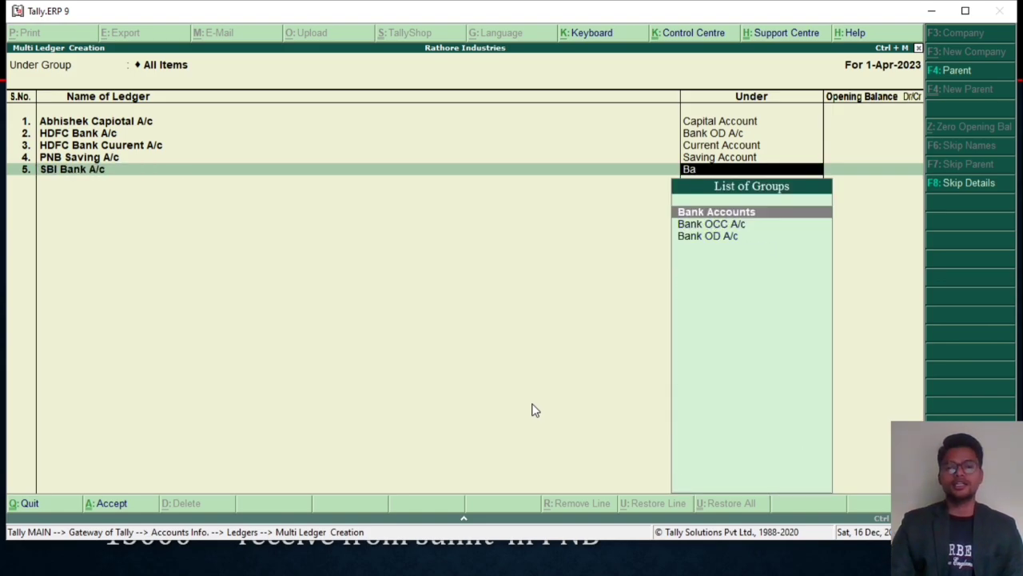
key(Return)
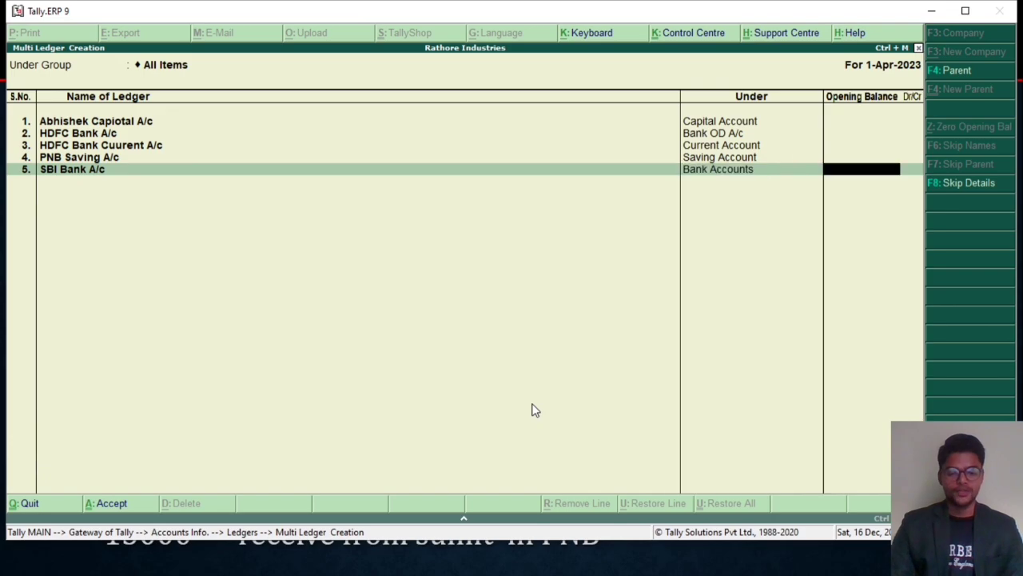
key(Return)
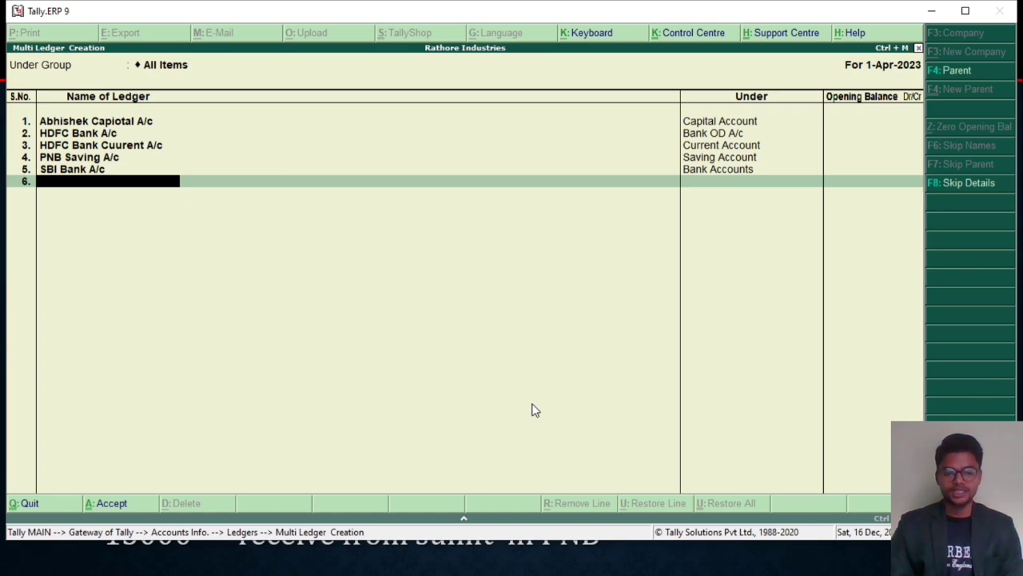
Step: Add a sixth ledger named "Salary Pay A/c" under Indirect Expenses with no opening balance
text(Salaruy)
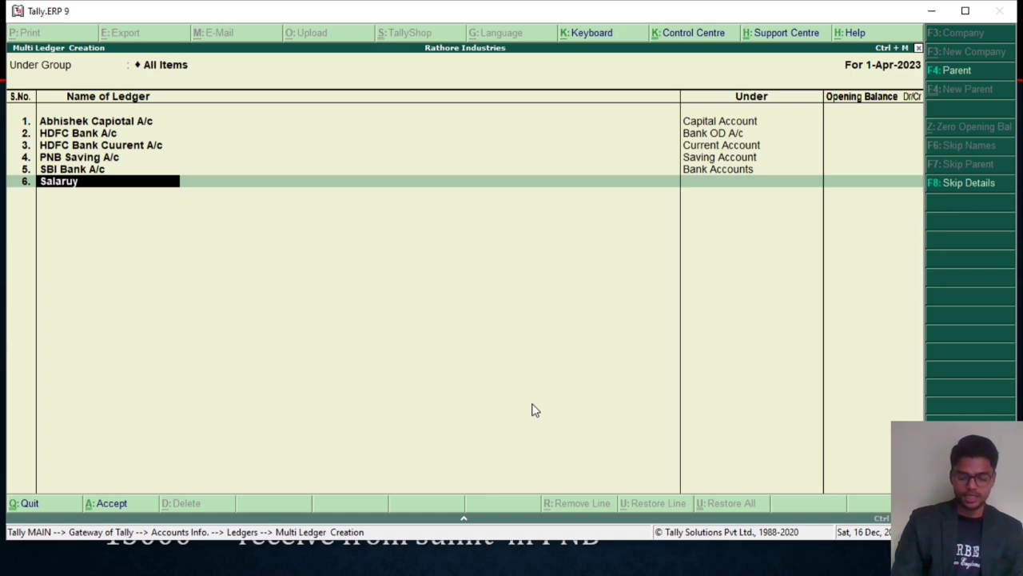
text( Pay A/c)
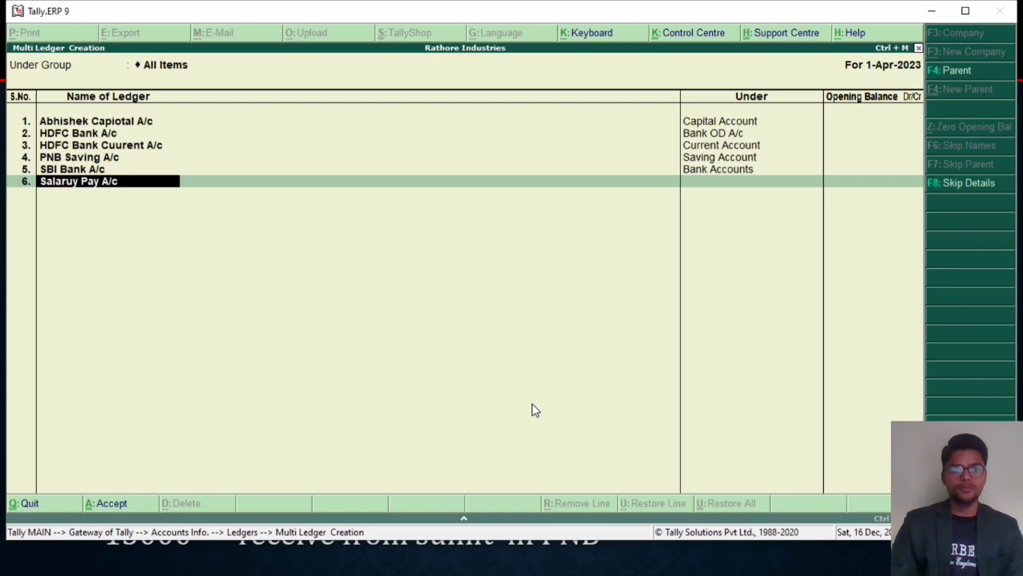
key(BackSpace)
key(BackSpace)
key(BackSpace)
key(BackSpace)
key(BackSpace)
key(BackSpace)
key(BackSpace)
key(BackSpace)
key(BackSpace)
key(BackSpace)
key(BackSpace)
key(BackSpace)
text(ary Pay A/c)
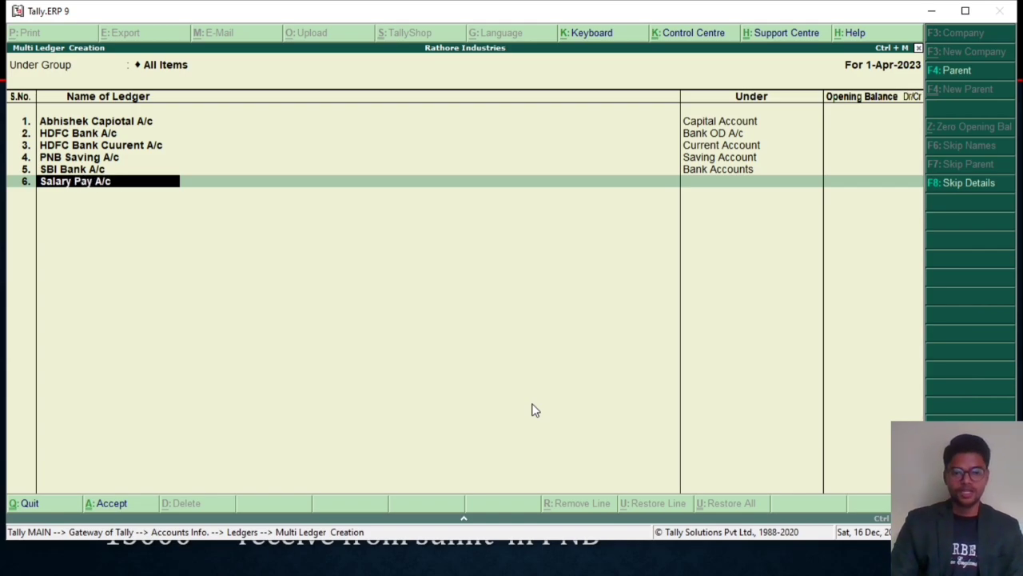
key(Return)
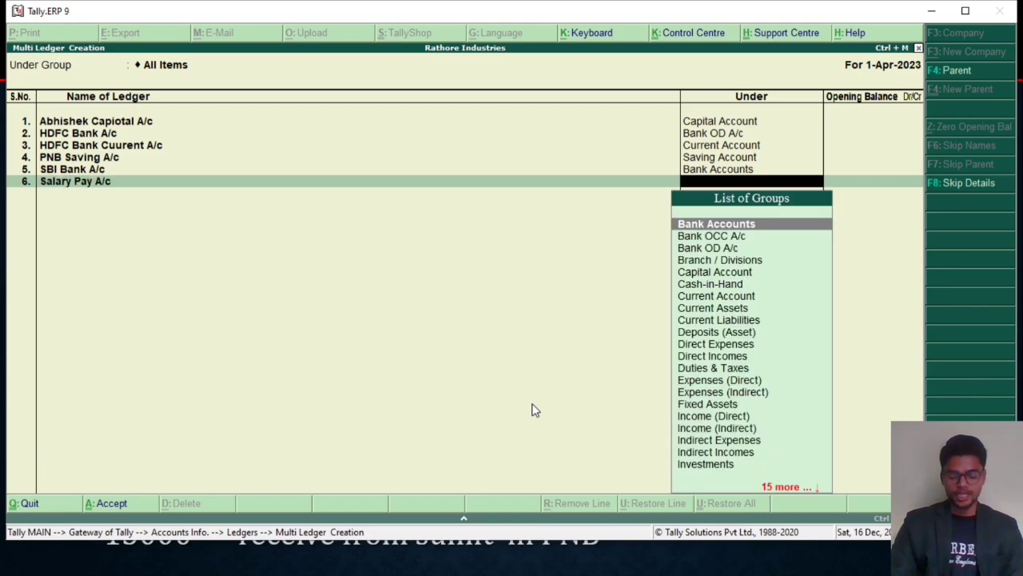
text(Ind)
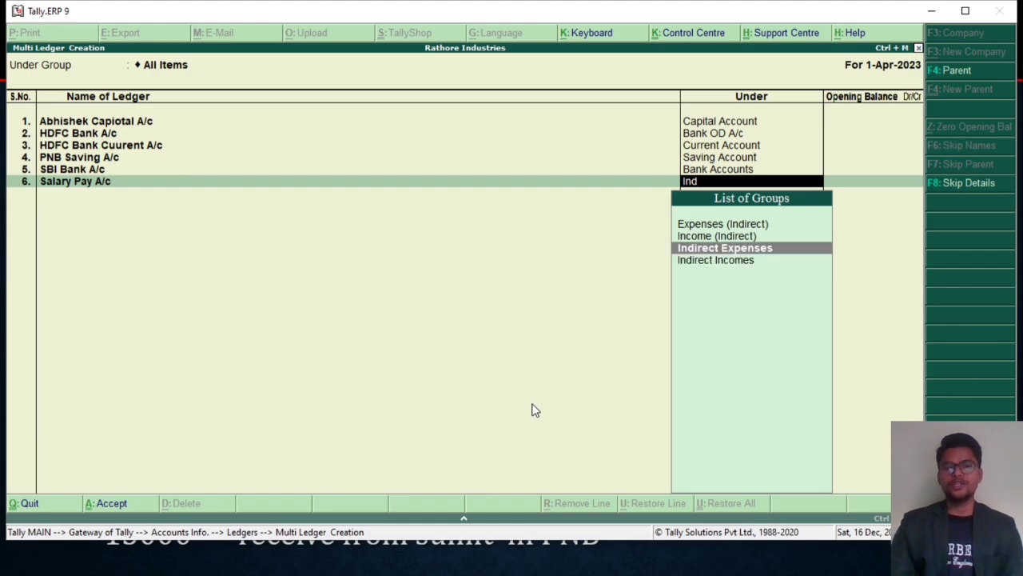
key(Down)
key(Up)
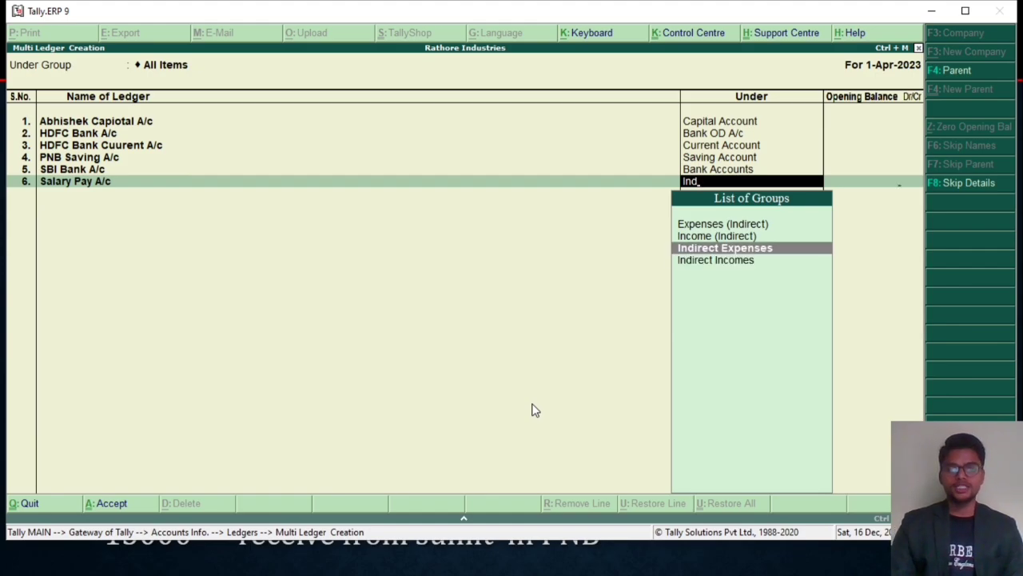
key(Return)
key(Return)
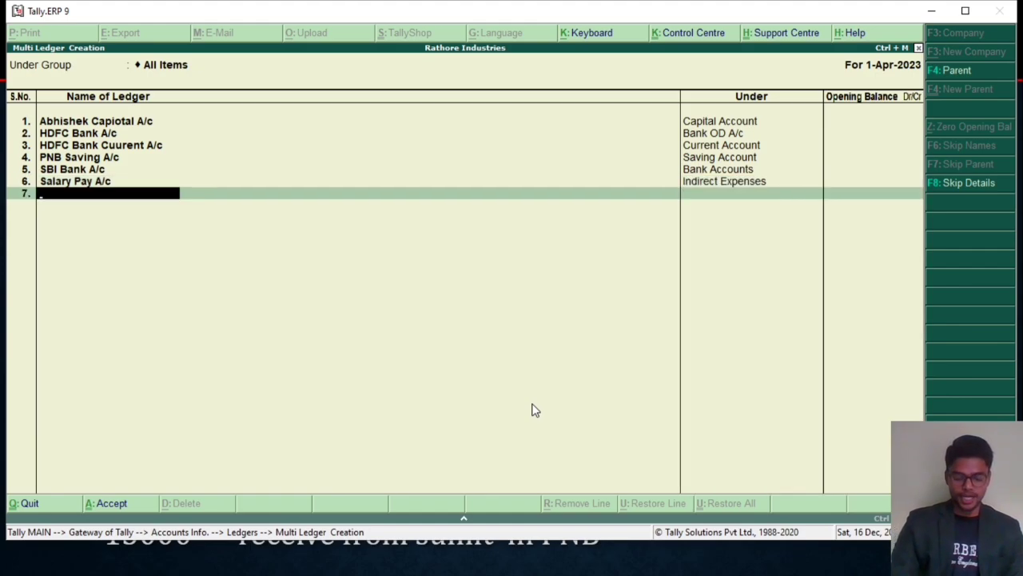
Step: Add a seventh ledger named "Light Bill Pay A/c" under Indirect Expenses with no opening balance
text(Light Bill)
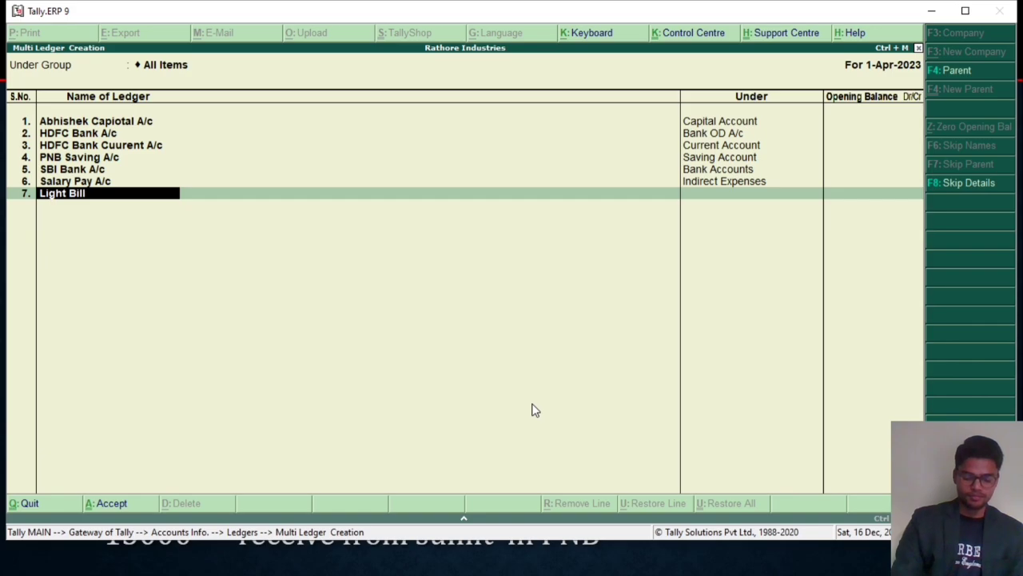
text( Pay A/c)
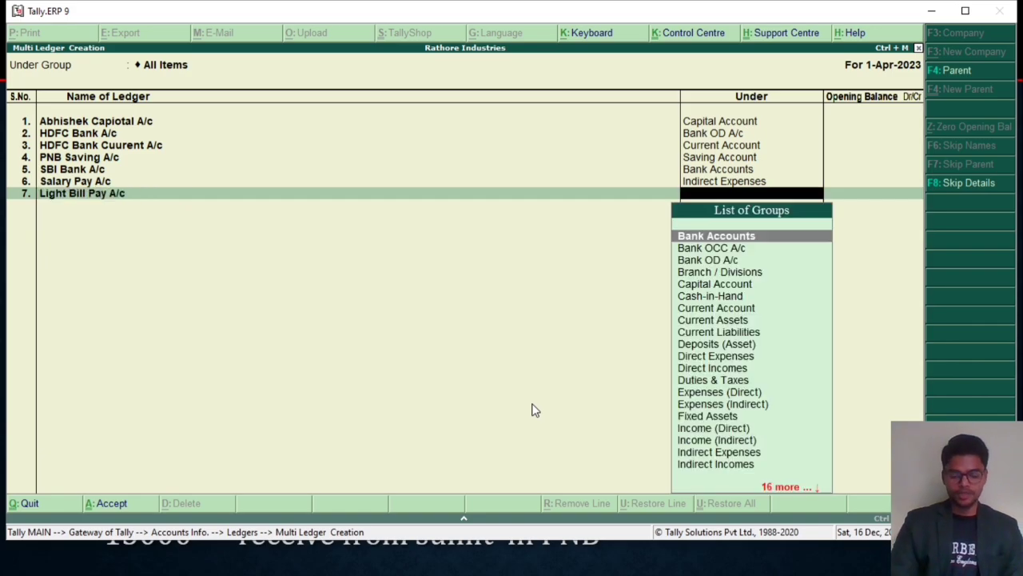
text(Ind)
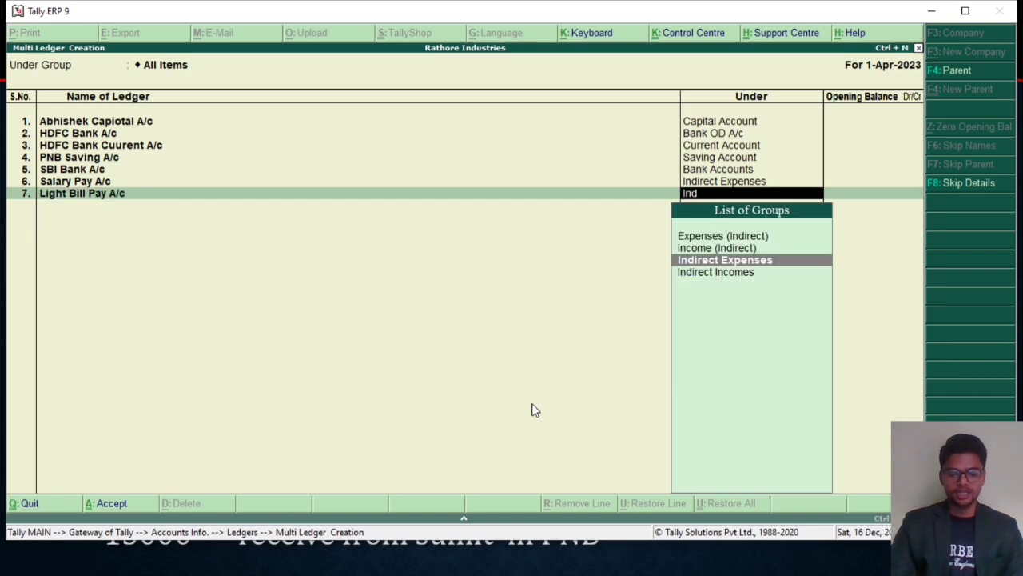
key(Return)
key(Return)
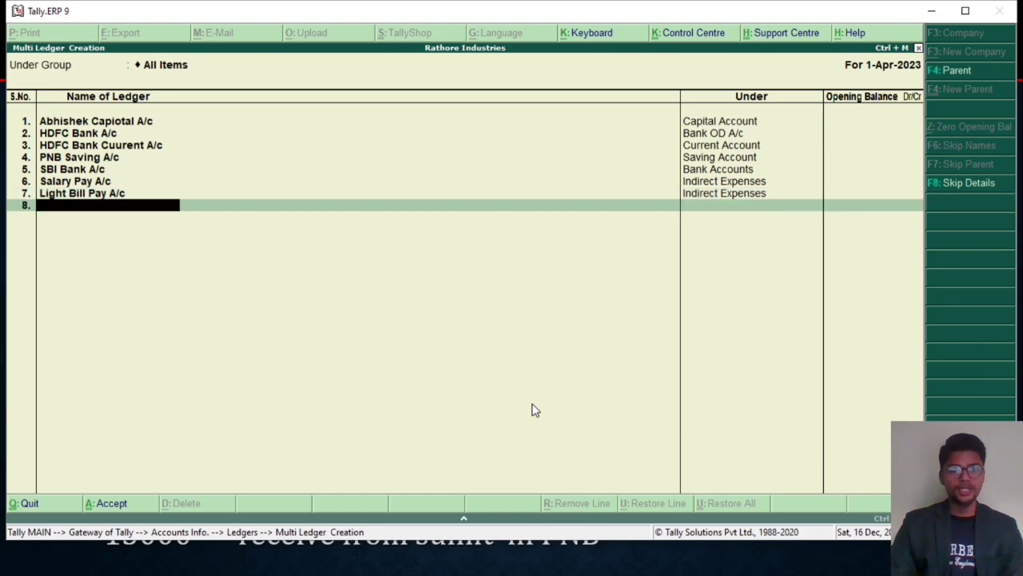
Step: Add an eighth ledger named "Building Rent Rec A/c" under Indirect Incomes with no opening balance
text(Building)
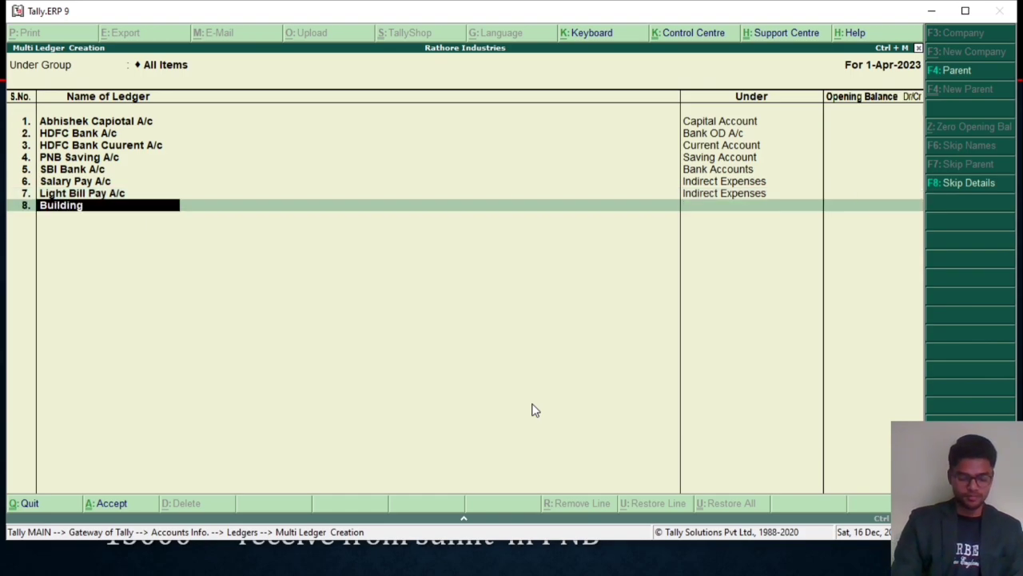
text( Rent Rec A/c)
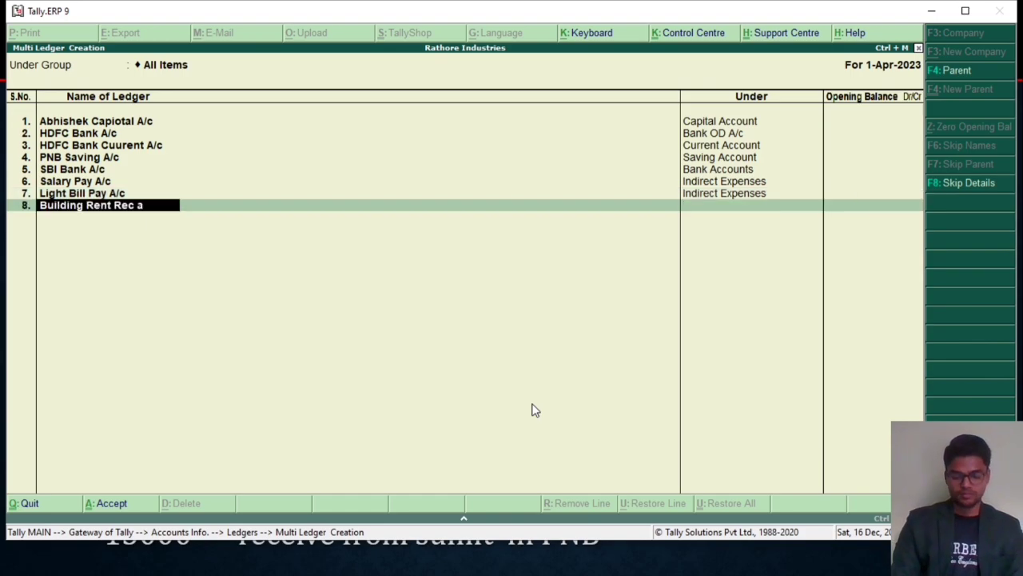
key(Return)
text(Ind)
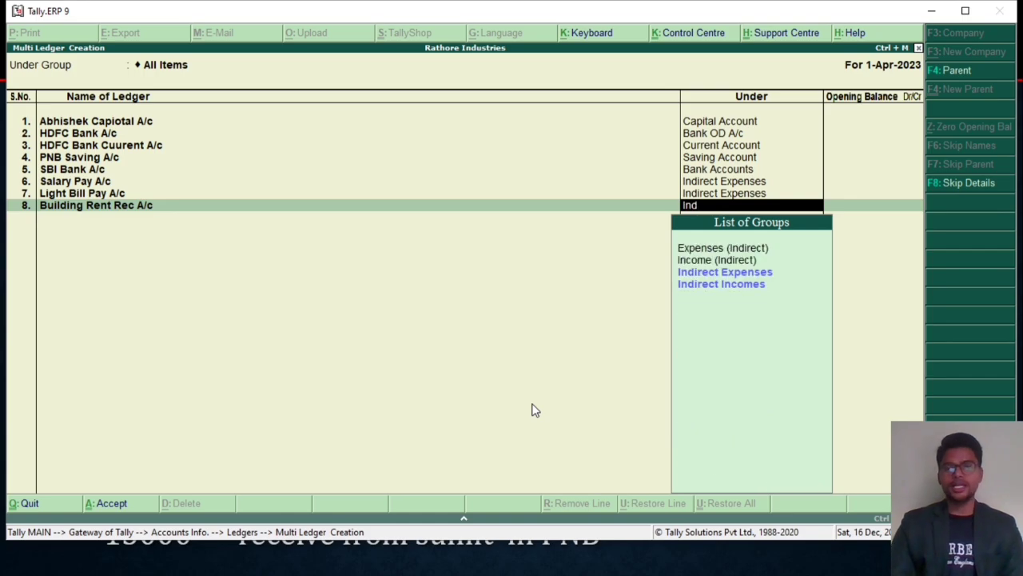
key(Down)
key(Return)
key(Return)
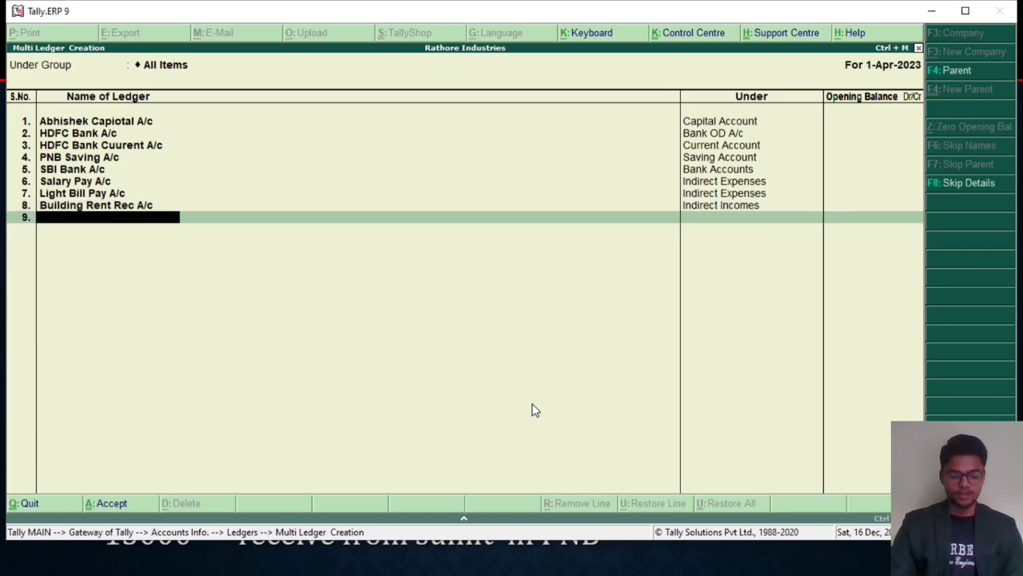
Step: Add a ninth ledger with the creditor's name followed by "A/c" under Sundry Creditors, without an opening balance, and save all the ledgers
text(Sumit A/c)
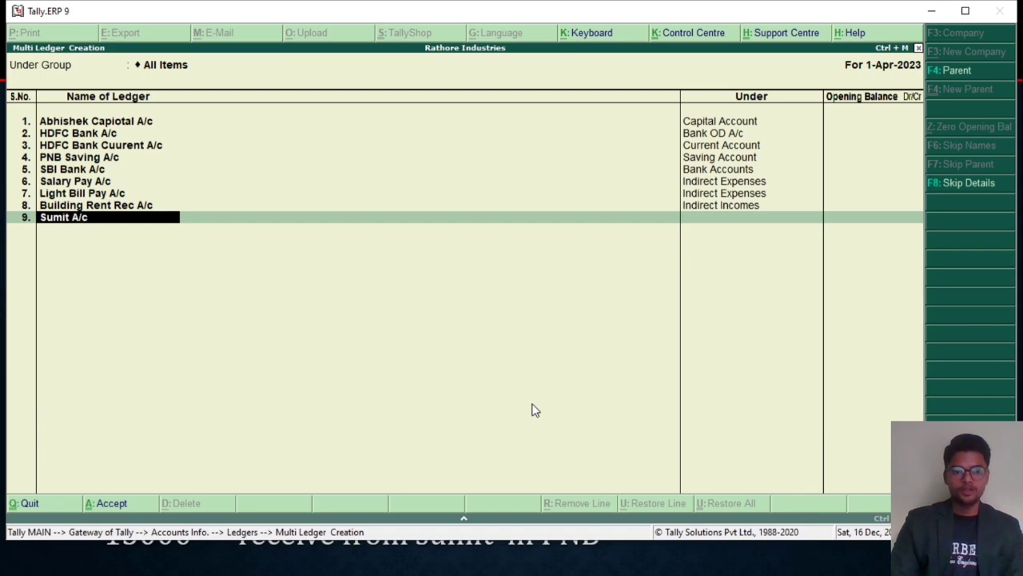
key(Return)
text(Sun)
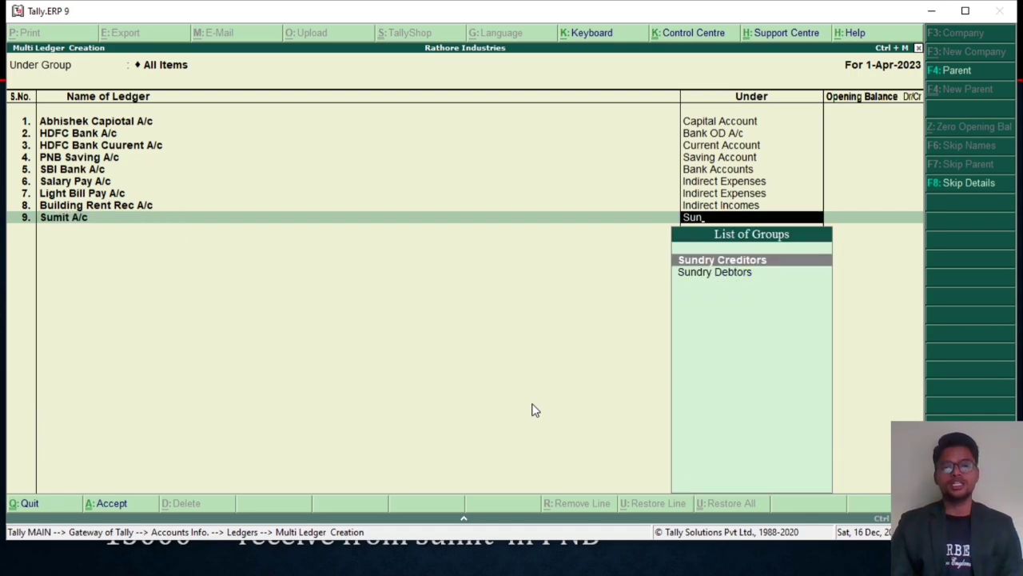
key(Return)
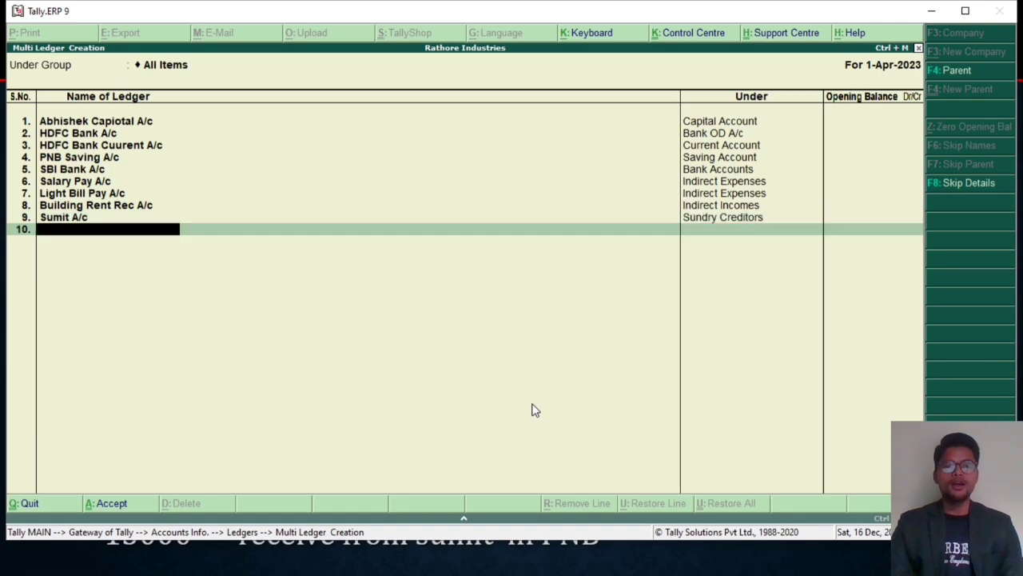
key(Return)
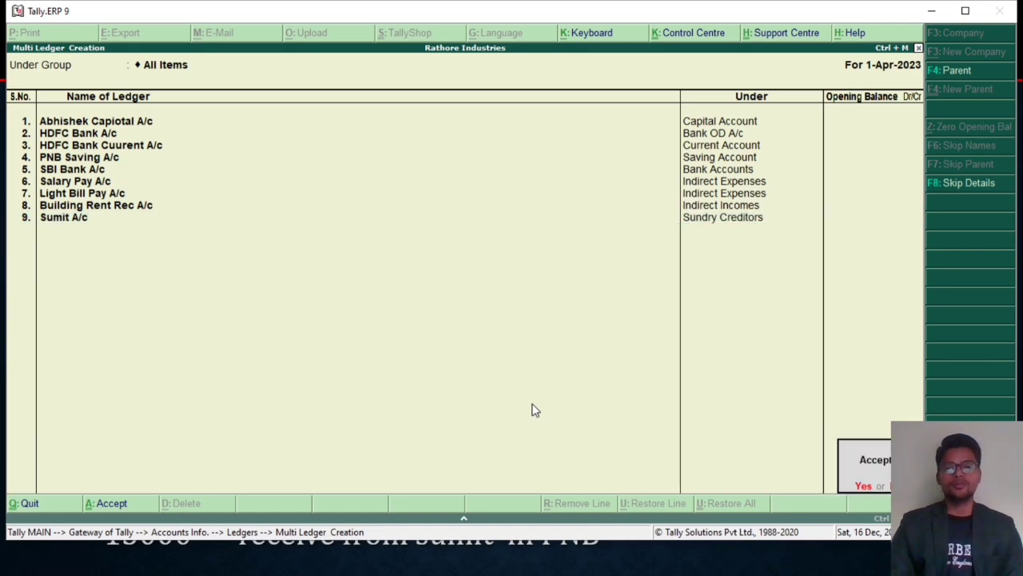
key(y)
Step: Review the company's list of ledgers in the single-ledger display to check the newly created accounts
key(Up)
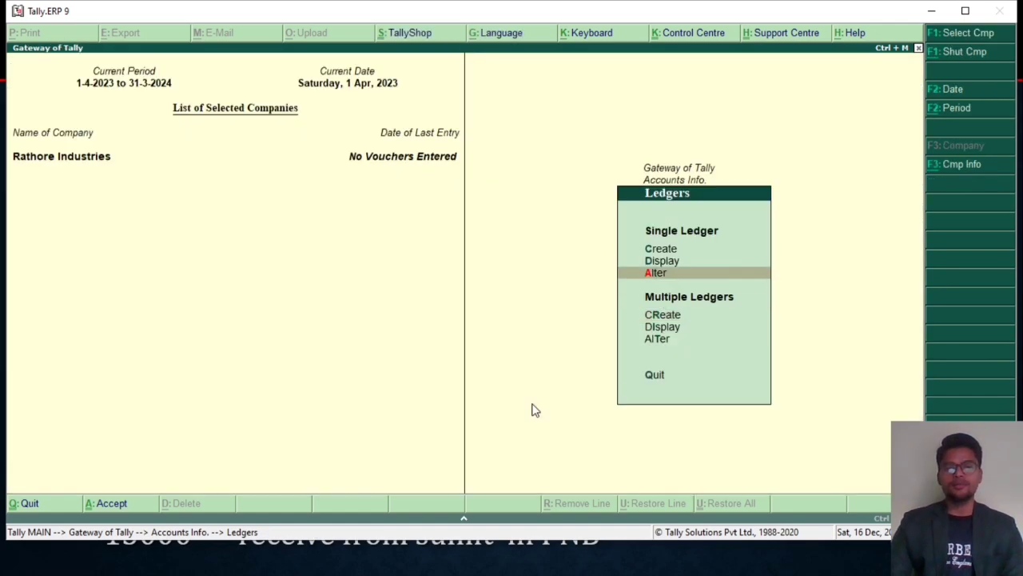
key(Up)
key(Return)
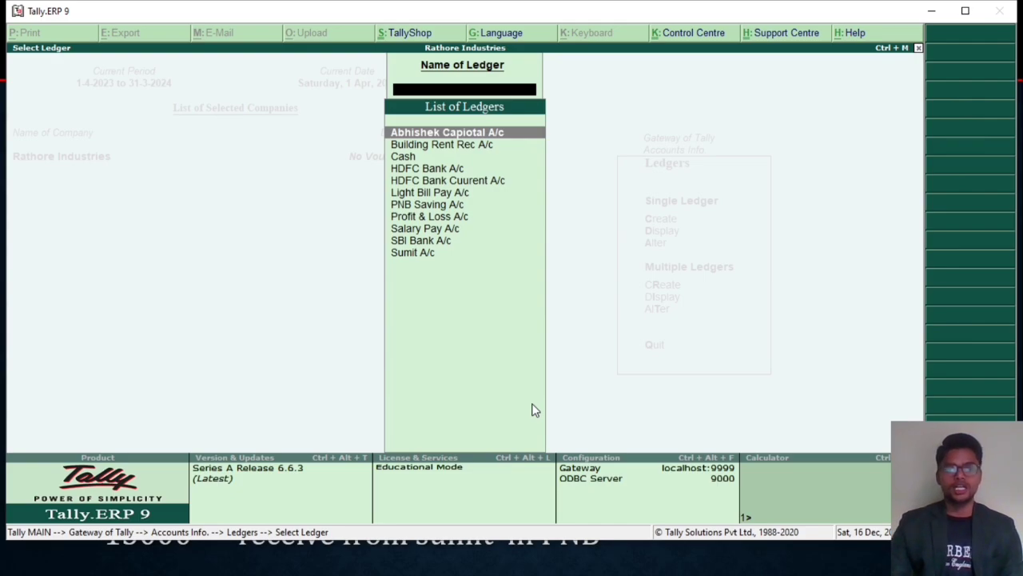
key(Down)
key(Down)
key(Down)
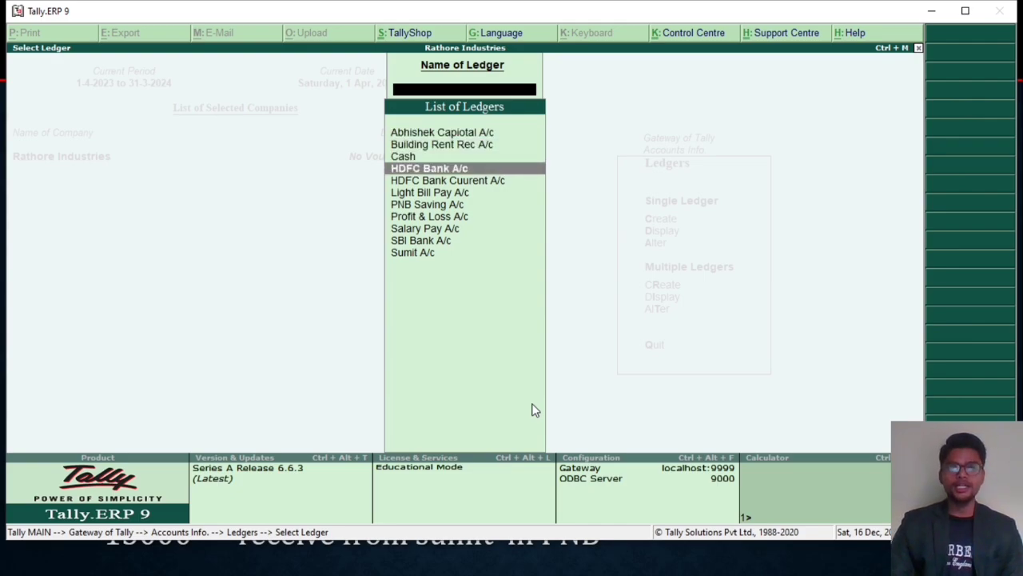
key(Down)
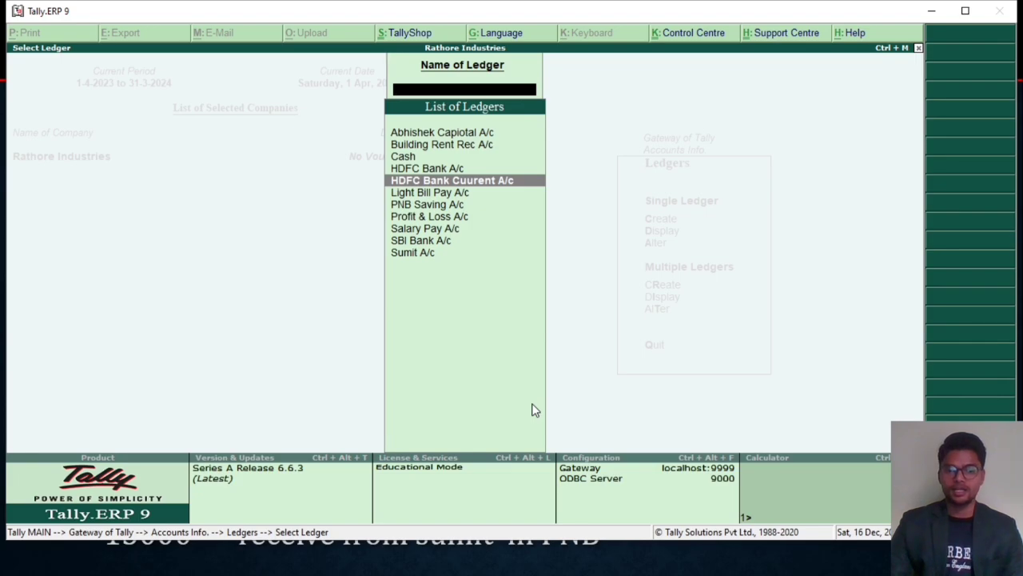
key(Down)
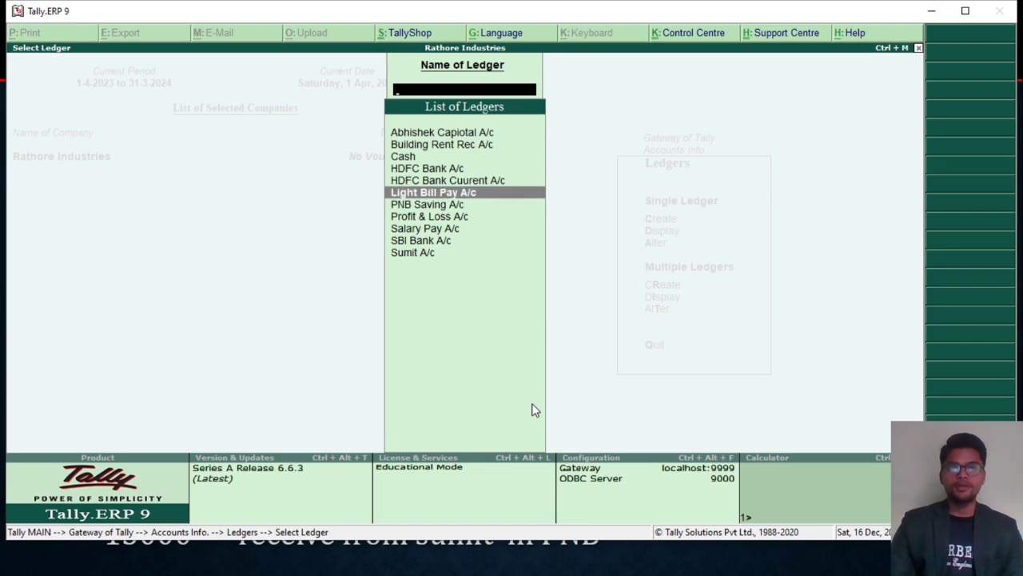
key(Down)
key(Down)
key(Down)
key(Down)
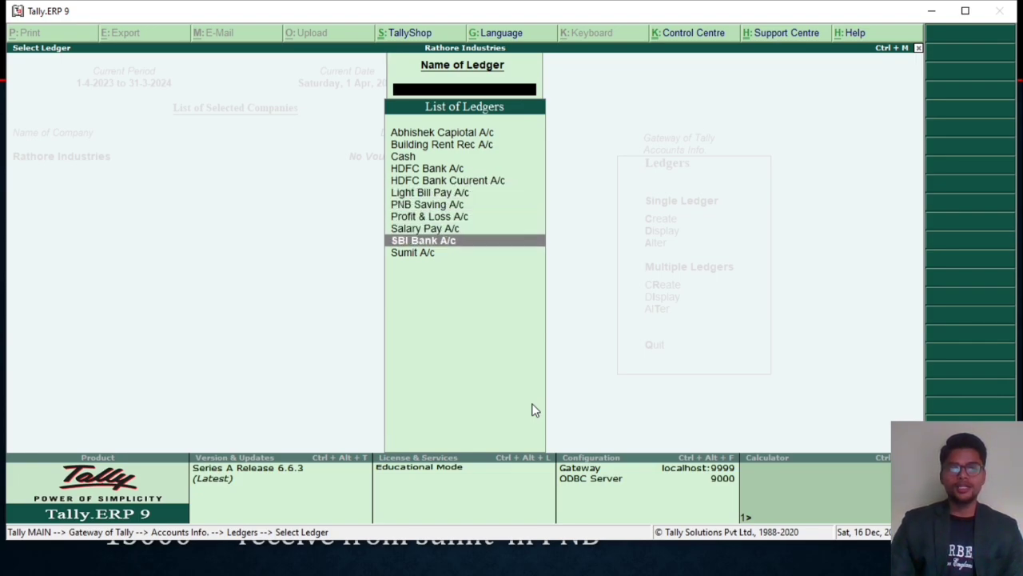
key(Down)
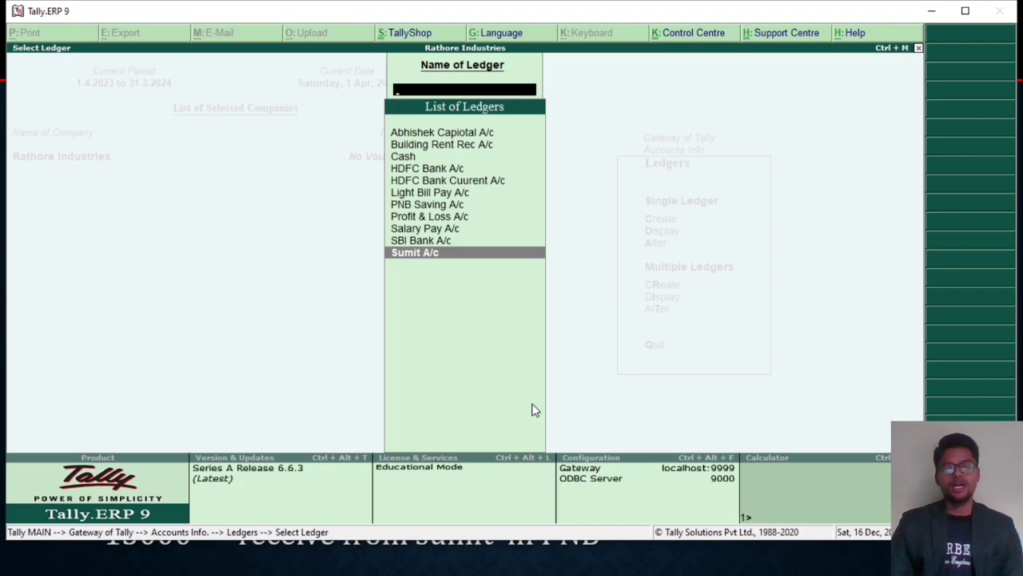
key(Escape)
key(Escape)
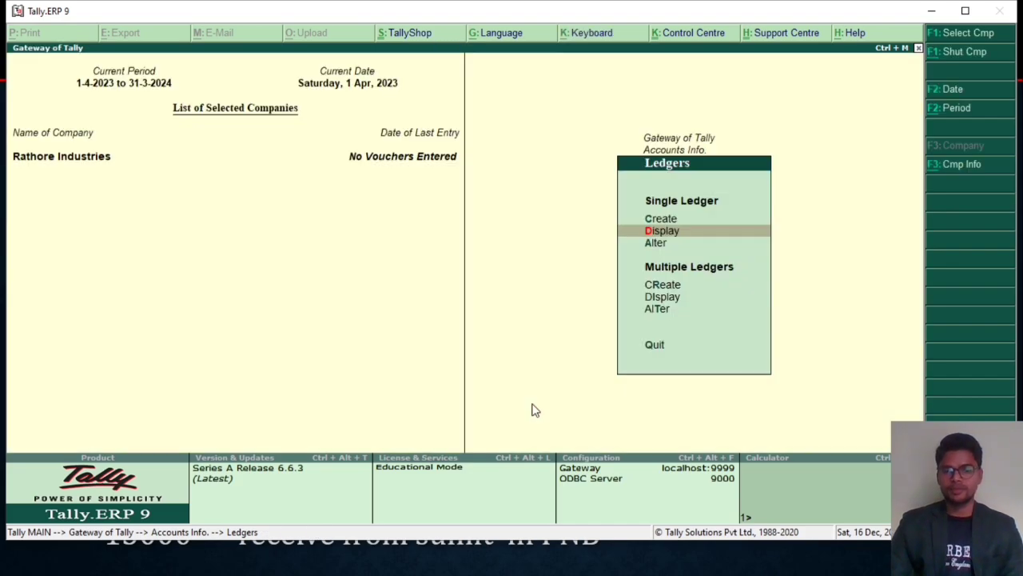
Step: Start a Receipt voucher in Accounting Vouchers with Cash as the receiving account
key(Escape)
key(Down)
key(Down)
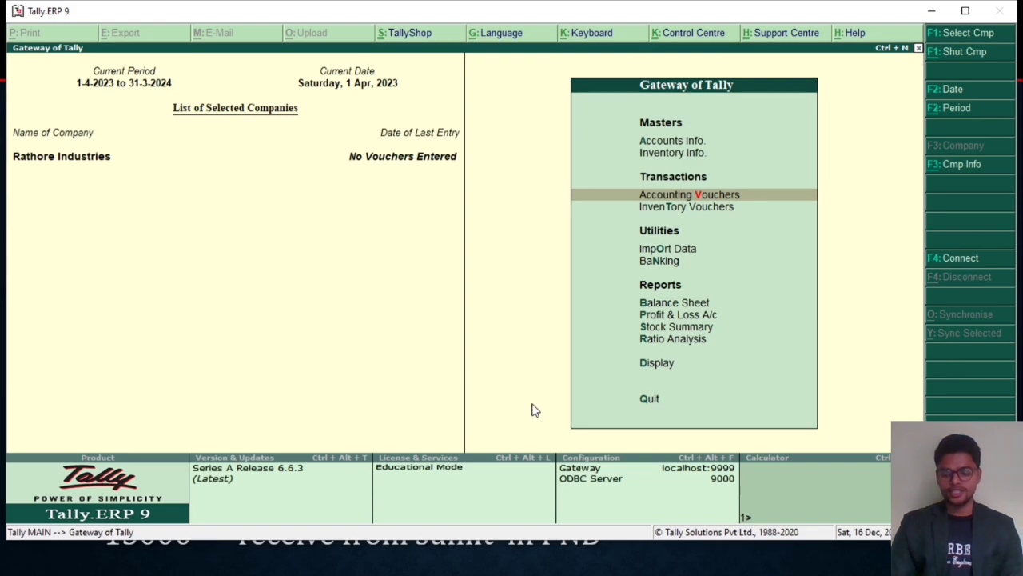
key(Return)
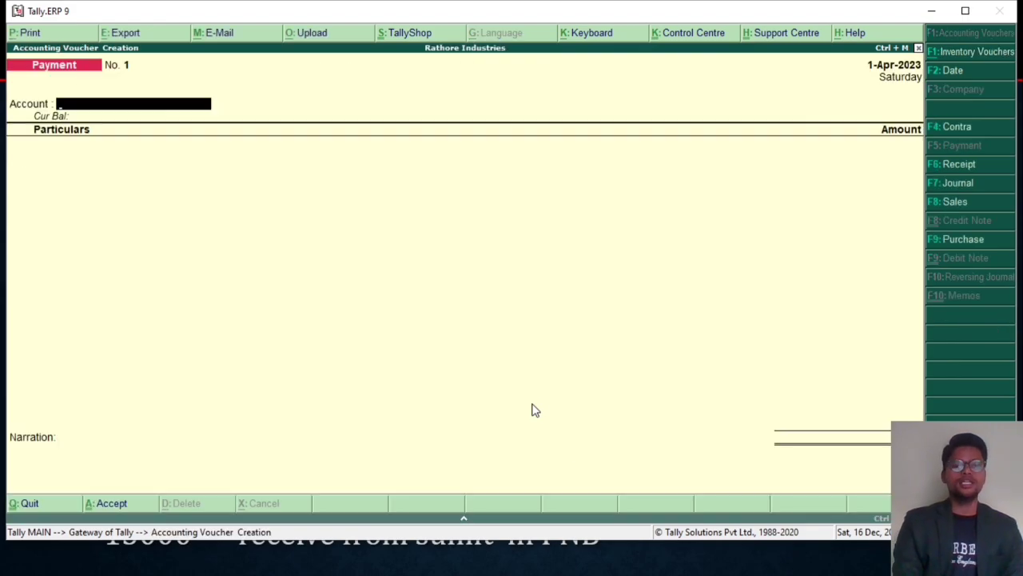
key(F6)
text(Ca)
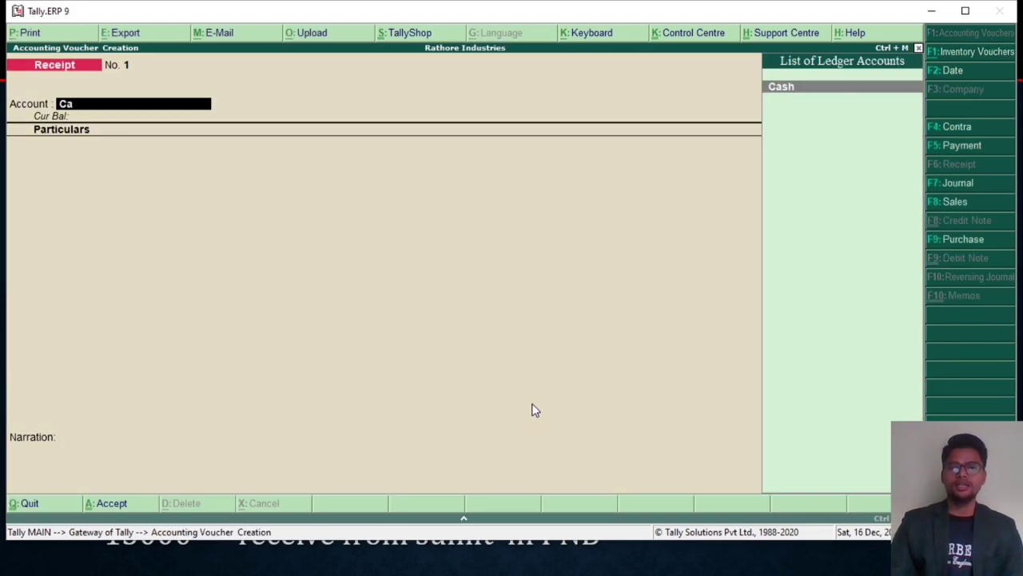
key(Return)
Step: Credit the owner's capital ledger with 2000000 in the cash receipt and save the voucher without a narration
key(Down)
key(Down)
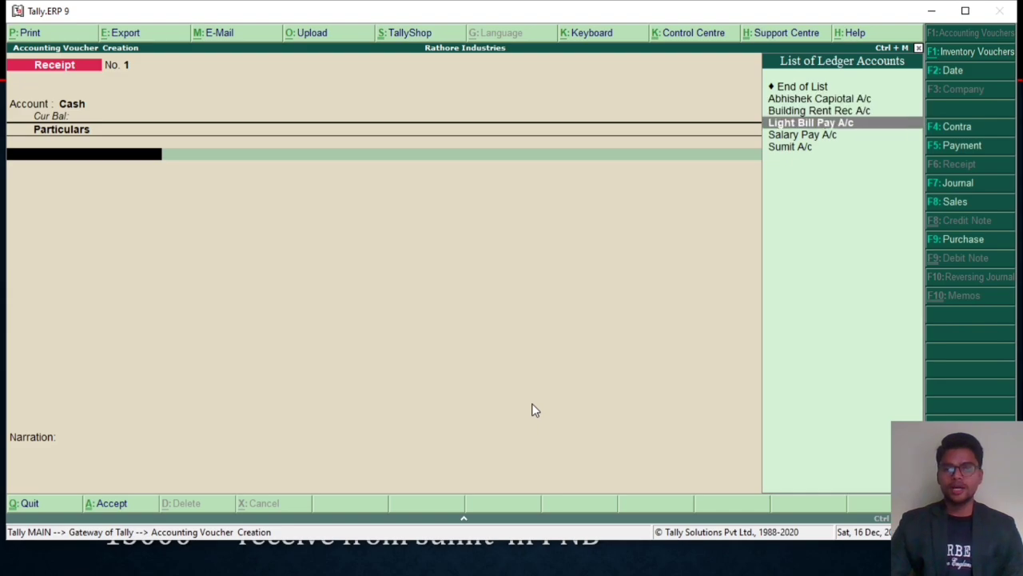
key(Up)
key(Up)
key(Return)
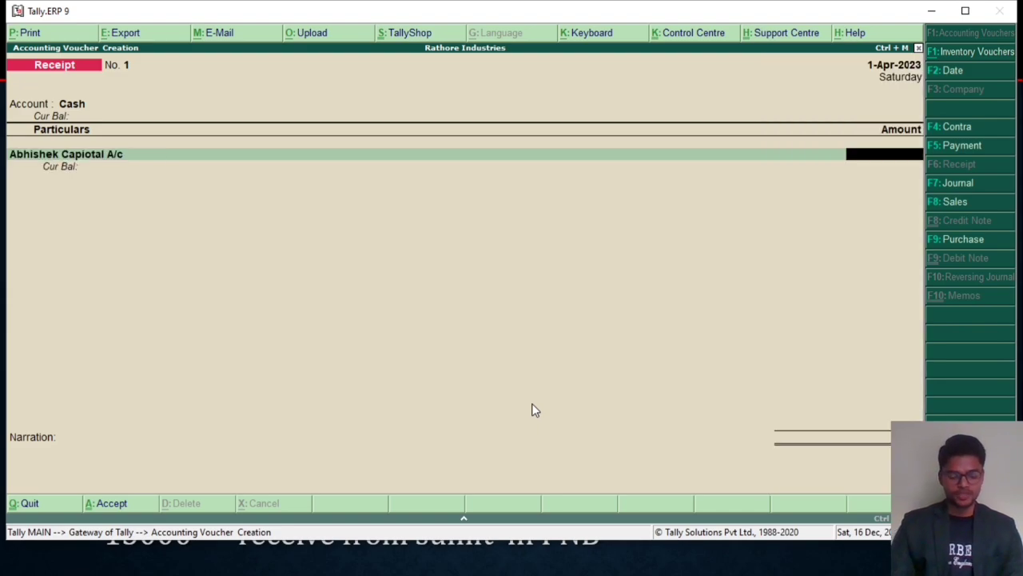
text(2000000)
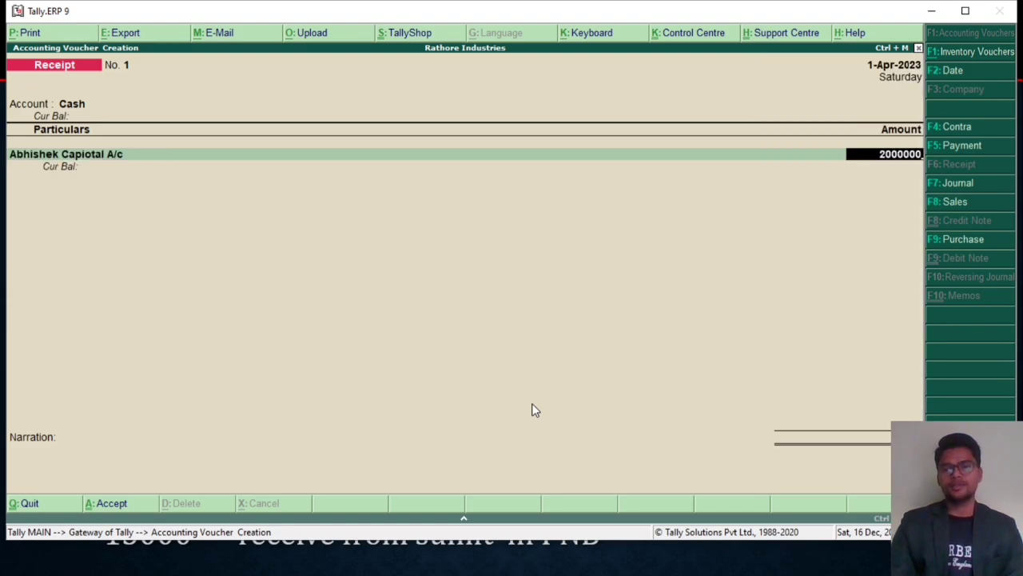
key(Return)
key(Return)
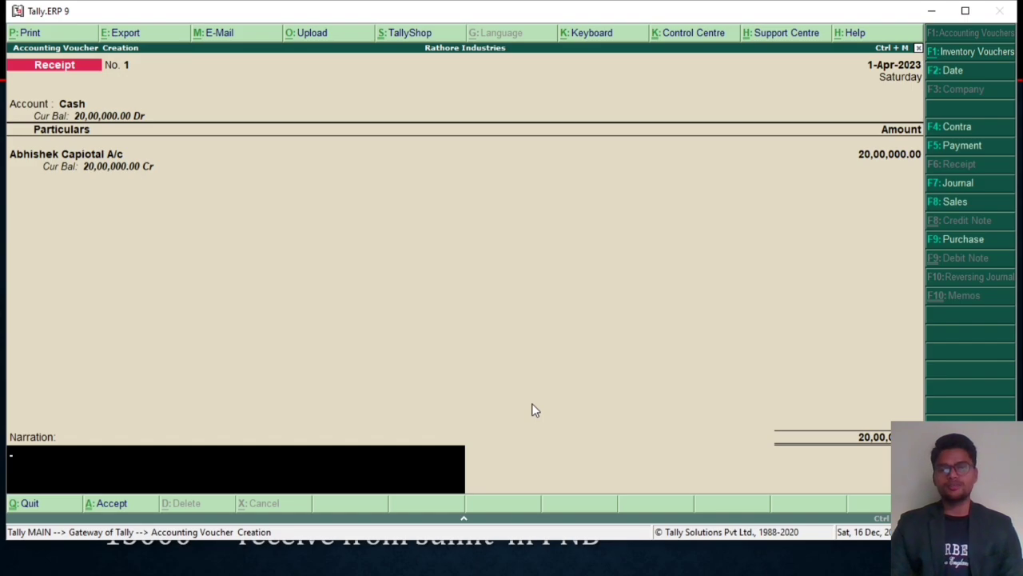
key(Return)
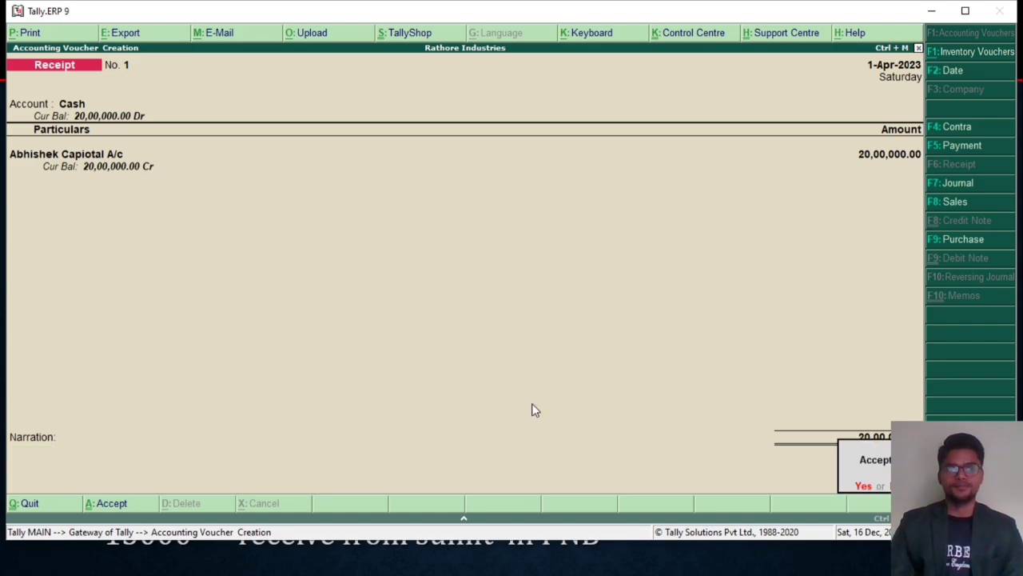
key(Return)
Step: Leave voucher entry and open the company's Trial Balance report
key(Escape)
key(Return)
key(Up)
key(Up)
key(Up)
key(Up)
key(Up)
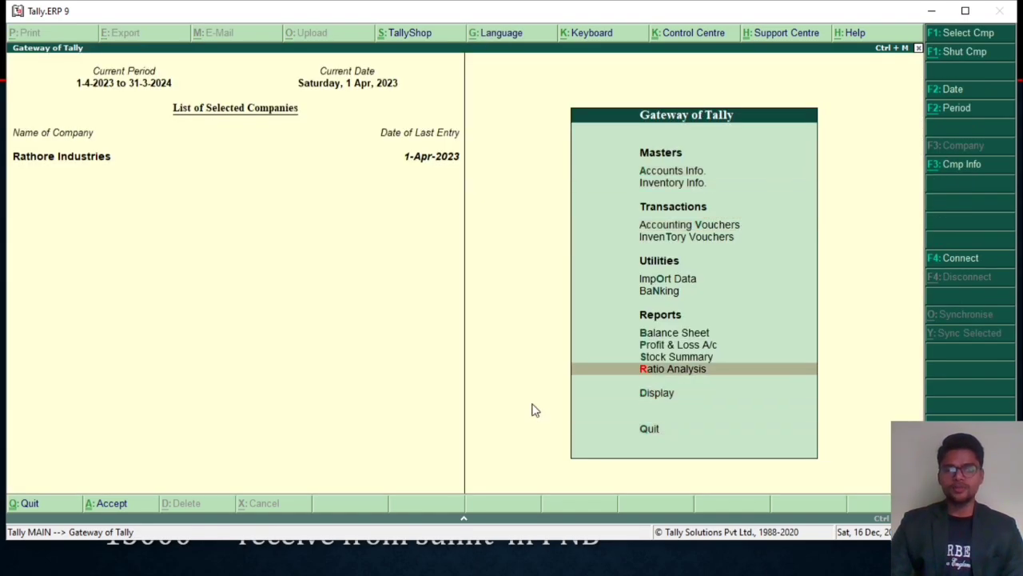
key(Down)
key(Return)
key(Return)
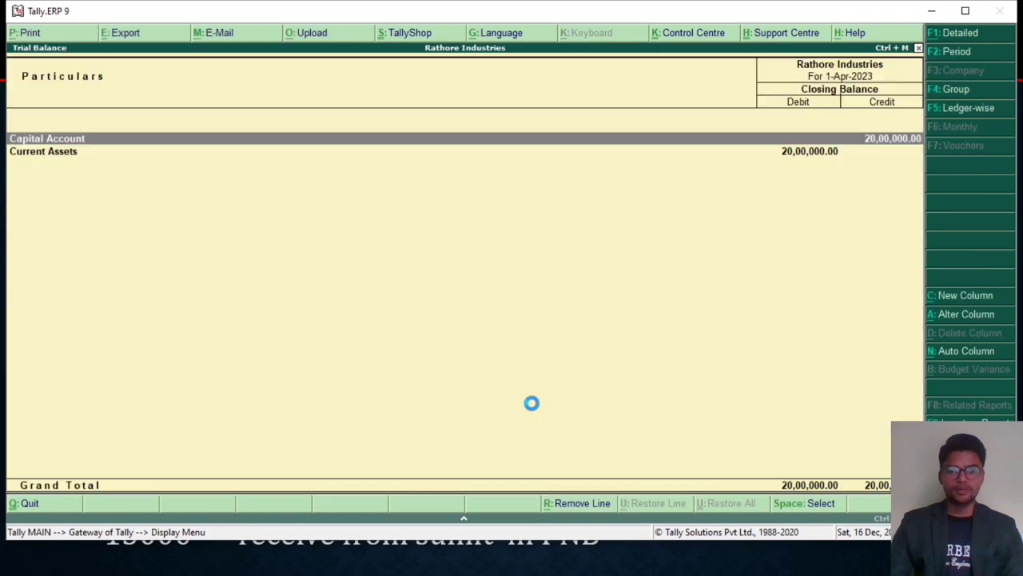
Step: Expand the Trial Balance to detailed view, check the capital and cash-in-hand balances, and return to the Gateway of Tally
key(alt+F1)
key(Down)
key(Down)
key(Down)
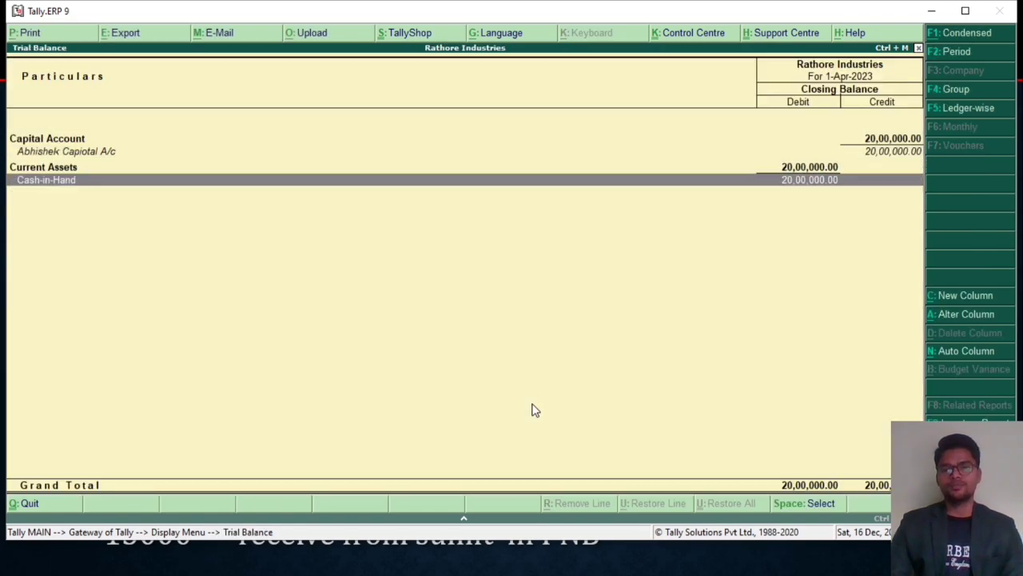
key(Escape)
key(Escape)
key(Escape)
key(Escape)
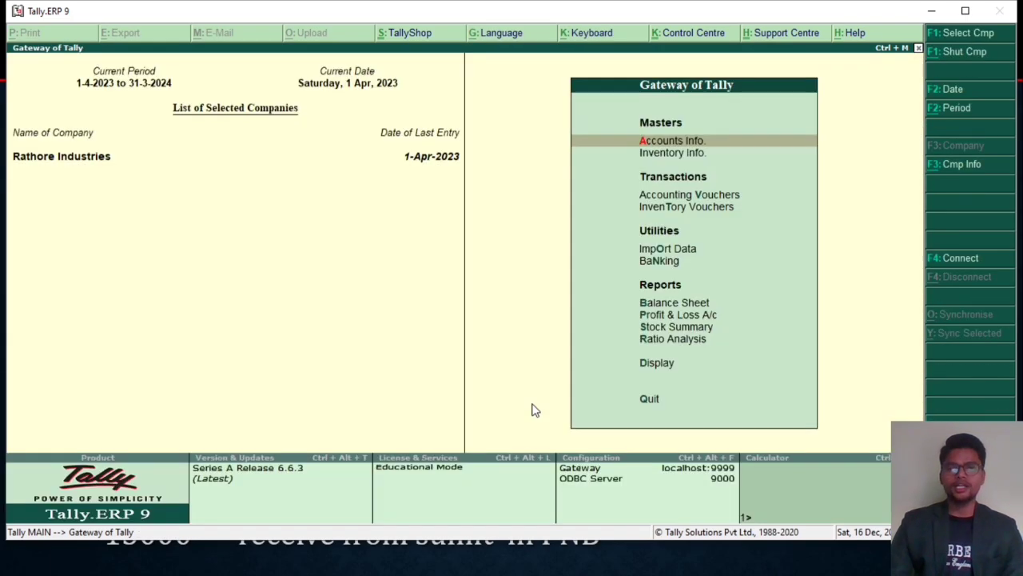
Step: Start a Contra voucher in Accounting Vouchers with Cash as the receiving account
key(Up)
key(Up)
key(Up)
key(Up)
key(Up)
key(Up)
key(Up)
key(Up)
key(Up)
key(Up)
key(Return)
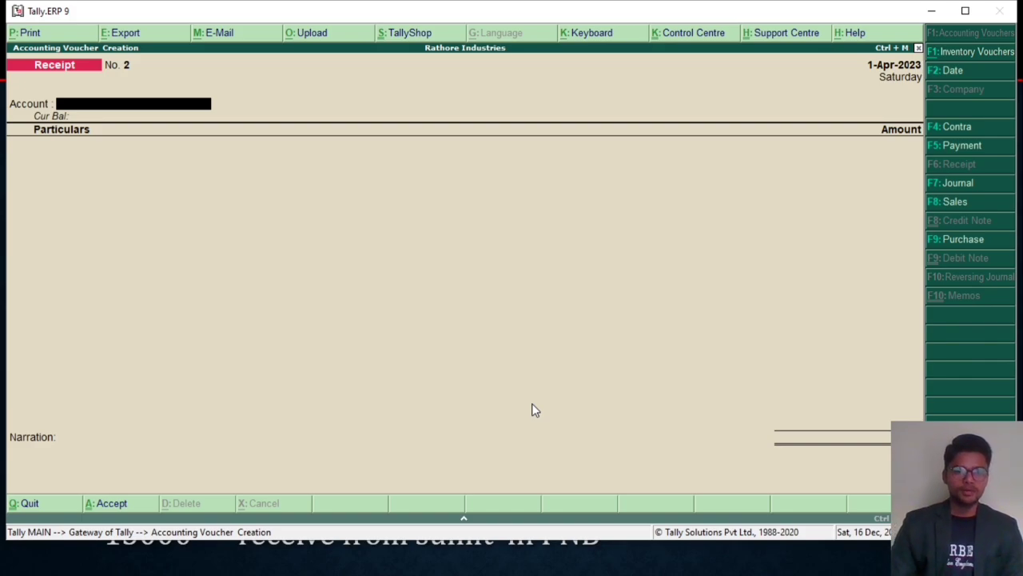
key(F4)
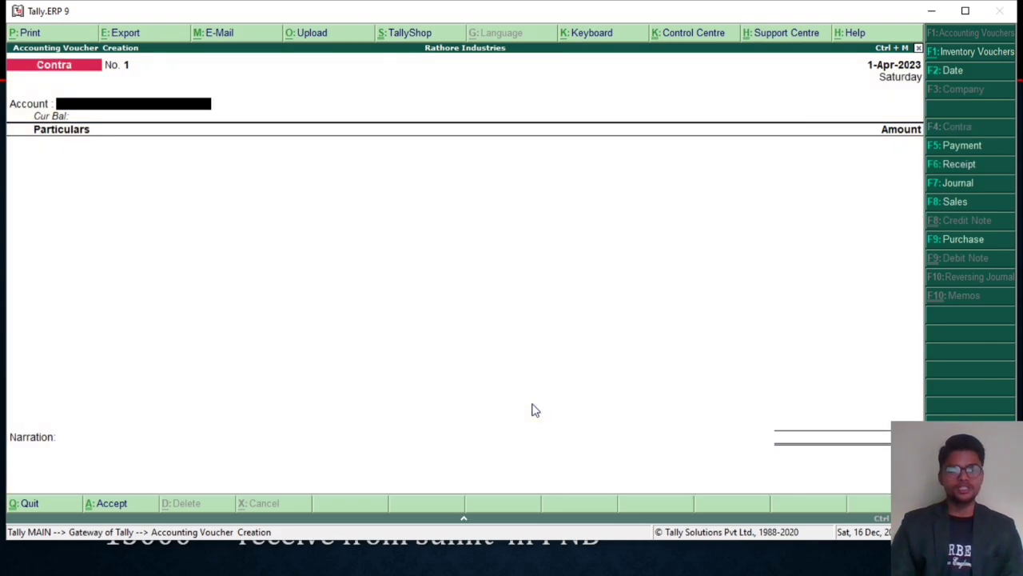
key(space)
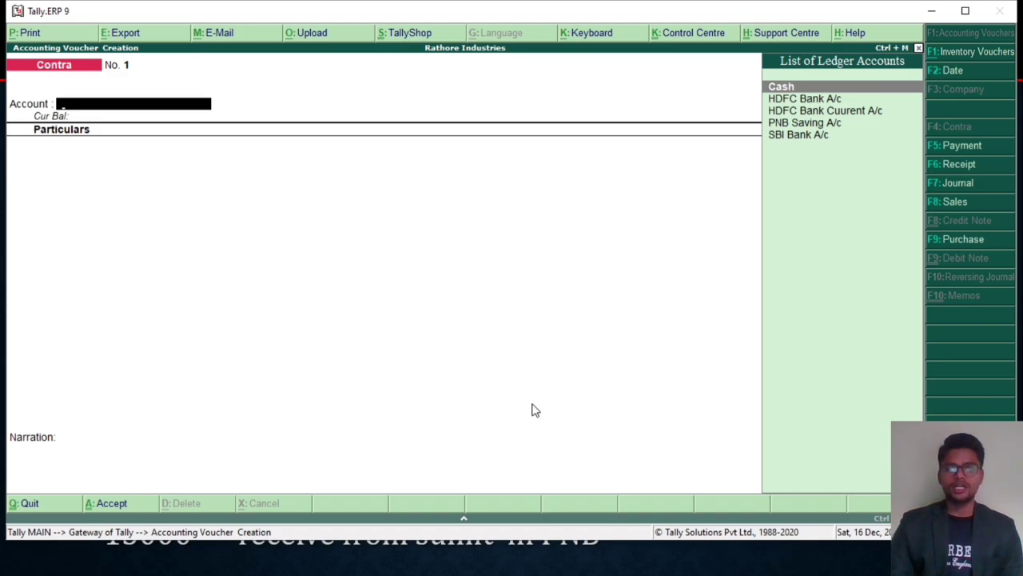
key(Return)
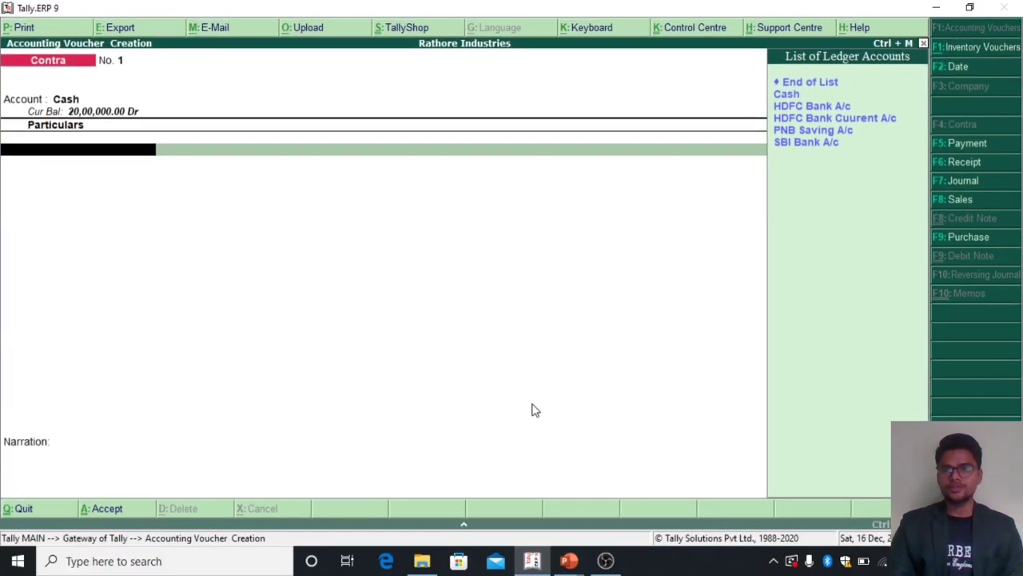
Step: Credit HDFC Bank A/c with 50000, keep the Cheque bank allocation, and save the Contra voucher without a narration
key(Down)
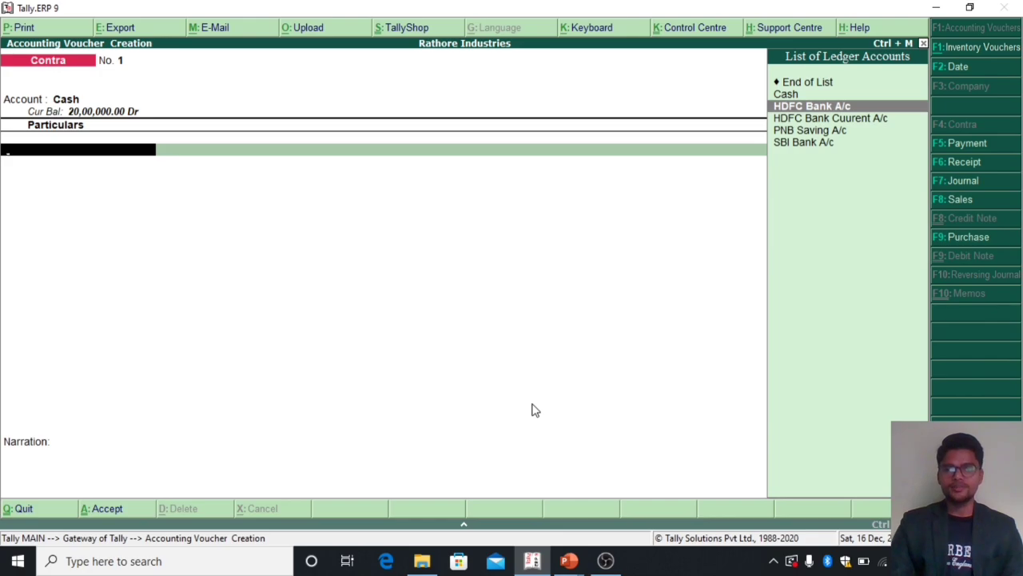
key(Return)
text(50000)
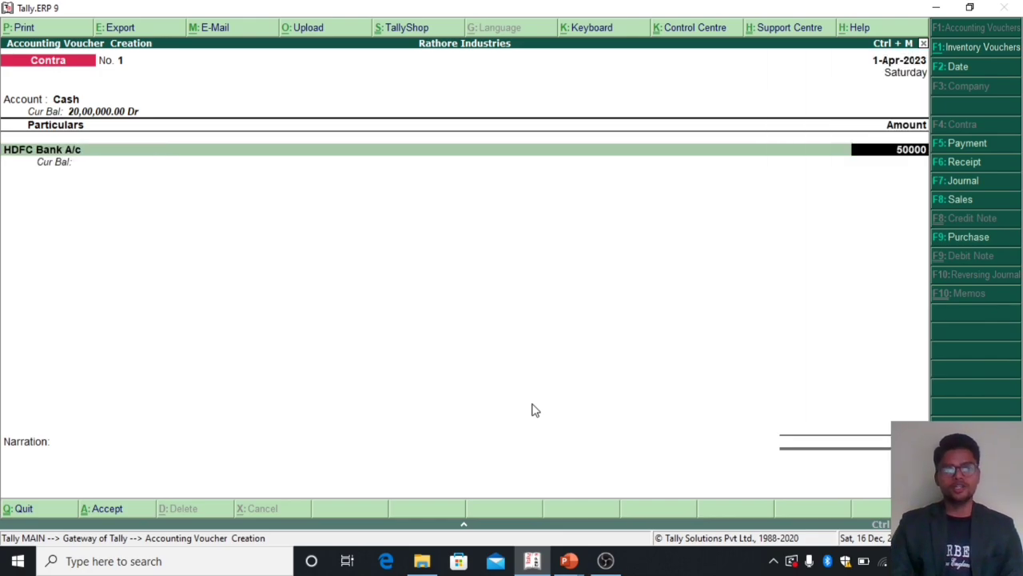
key(Return)
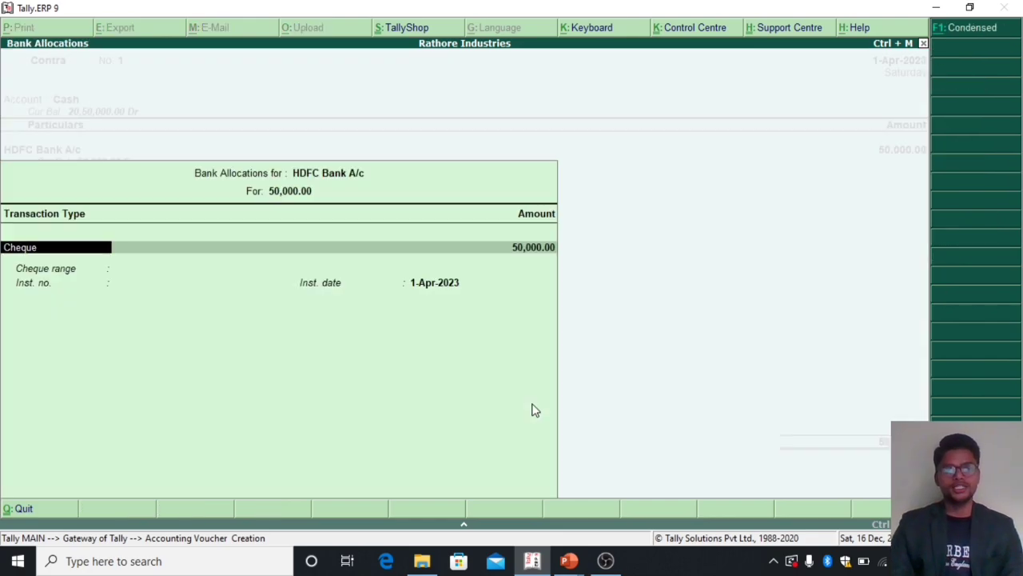
key(Return)
key(Return)
key(Return)
key(Return)
key(Return)
key(Return)
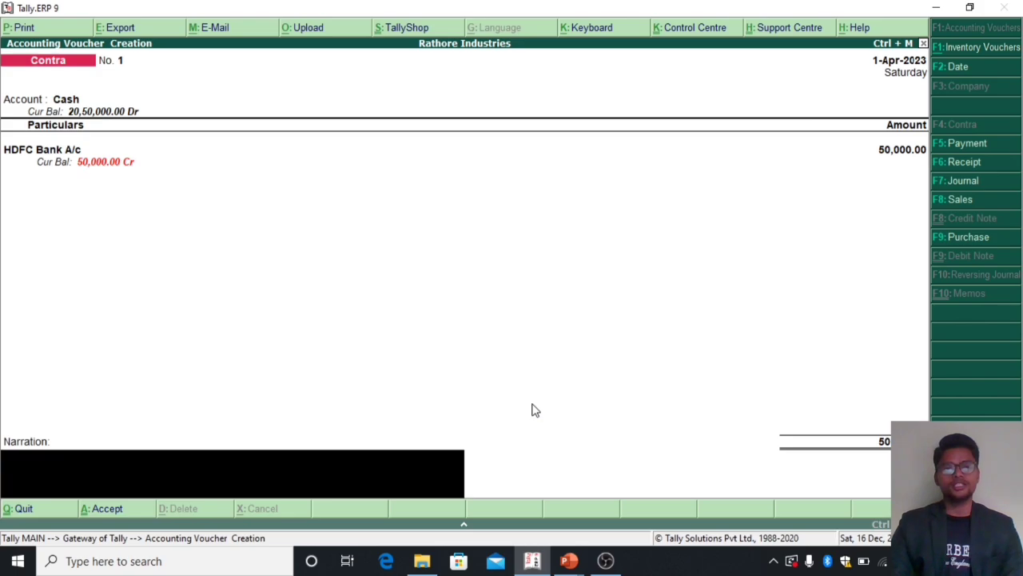
key(Return)
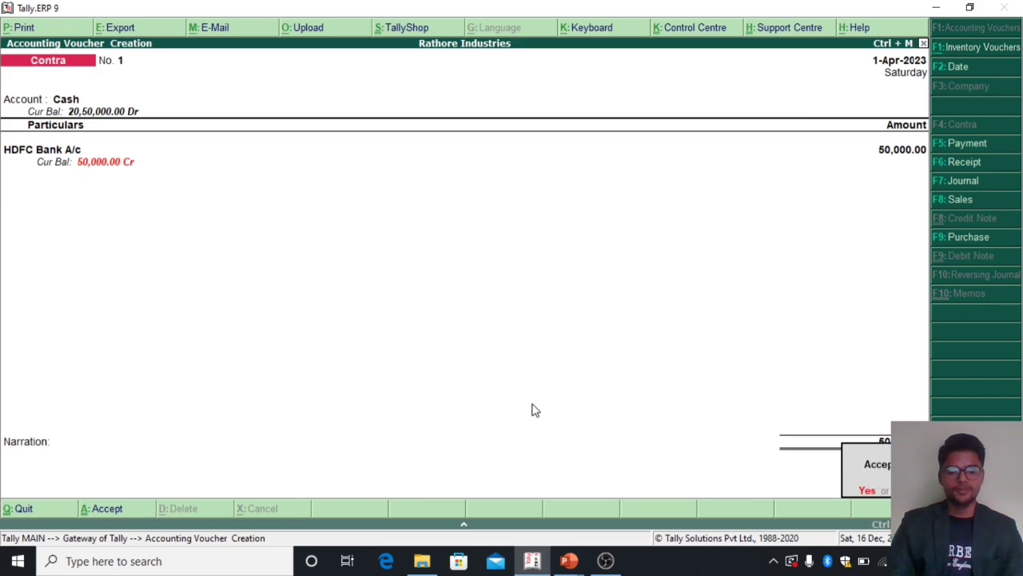
key(Return)
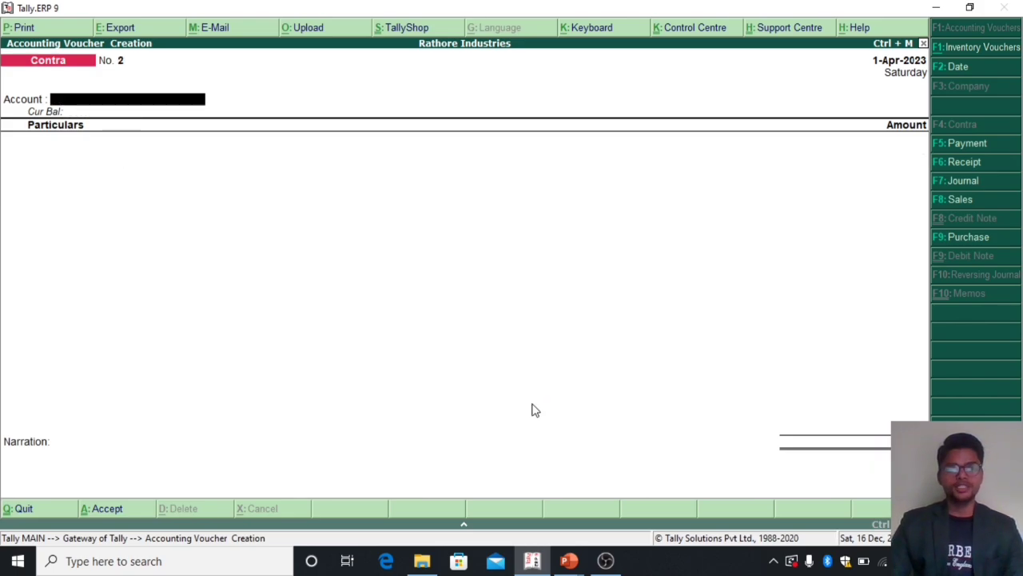
Step: Enter a second Contra voucher with HDFC Bank Cuurent A/c as the receiving account and Cash credited with 200000
key(space)
key(Down)
key(Down)
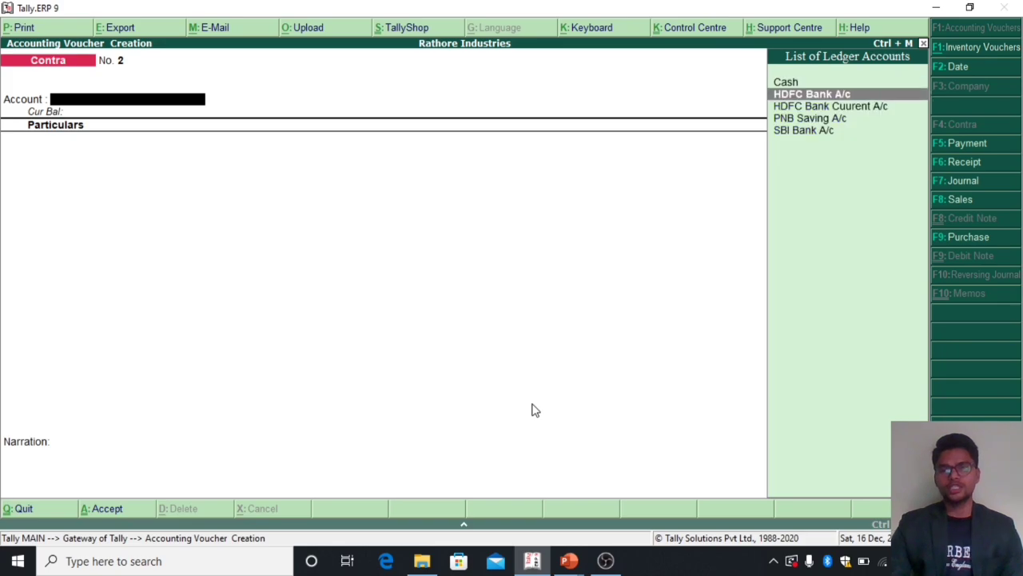
key(Down)
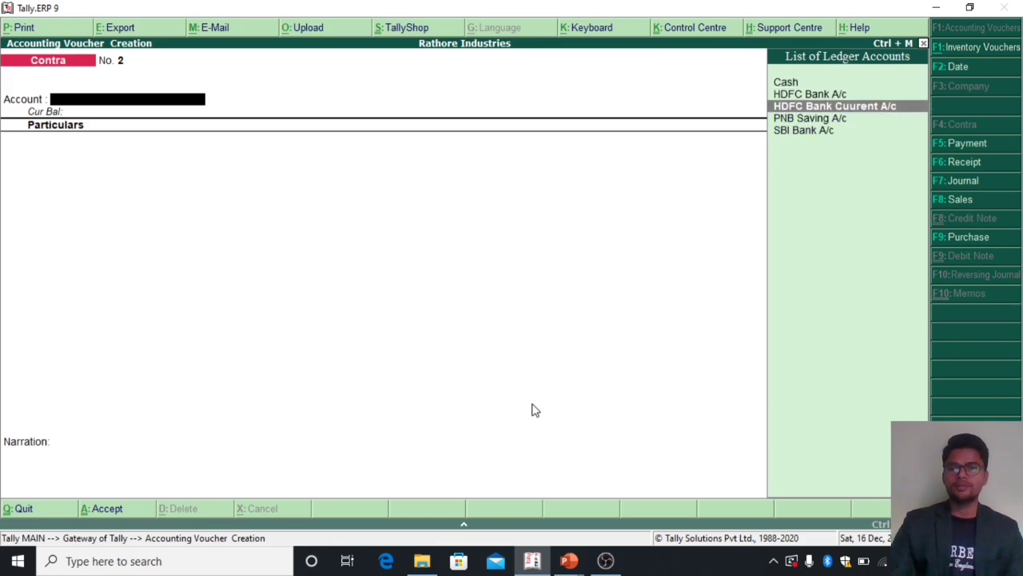
key(Return)
text(Ca)
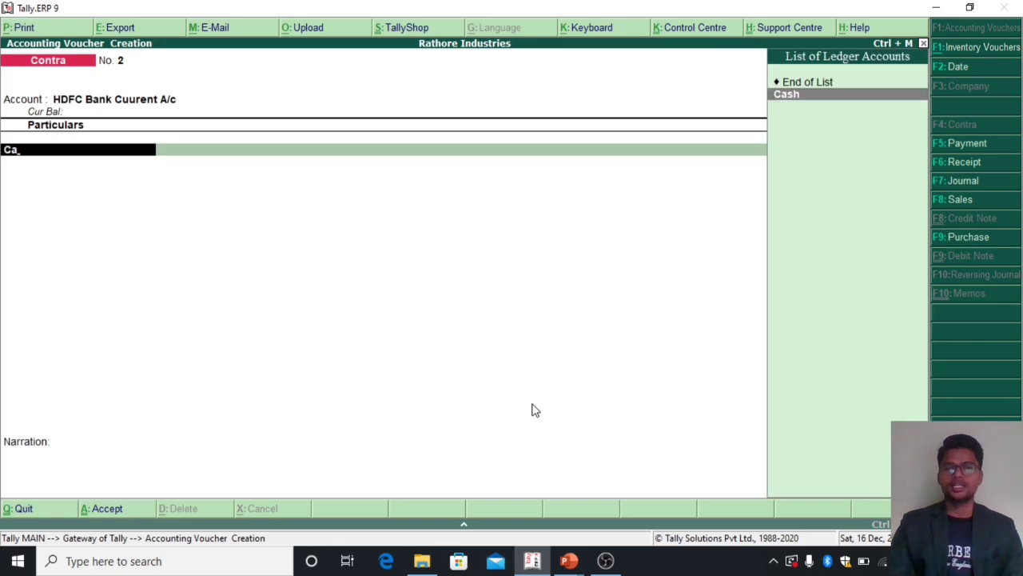
key(Return)
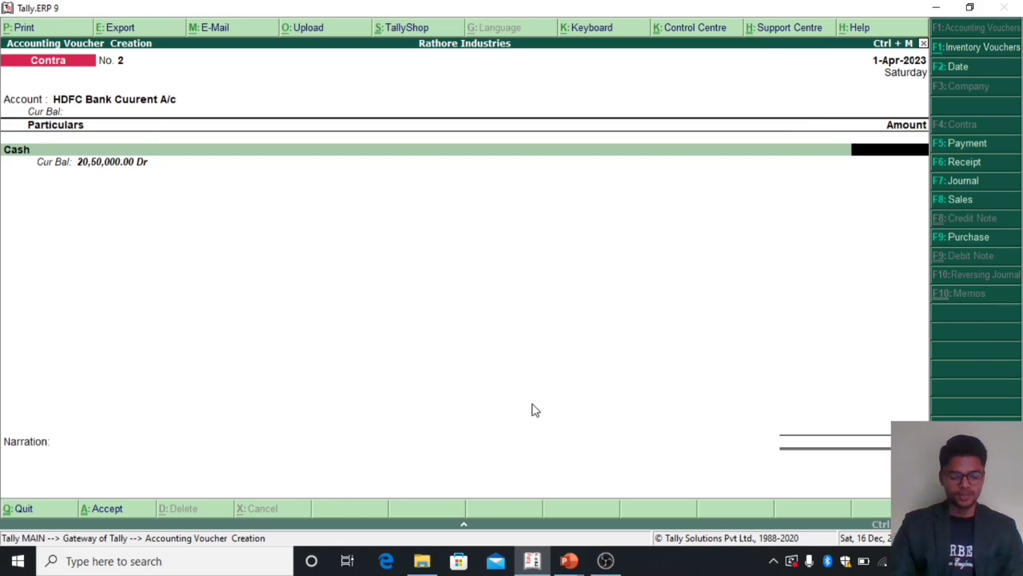
text(200000)
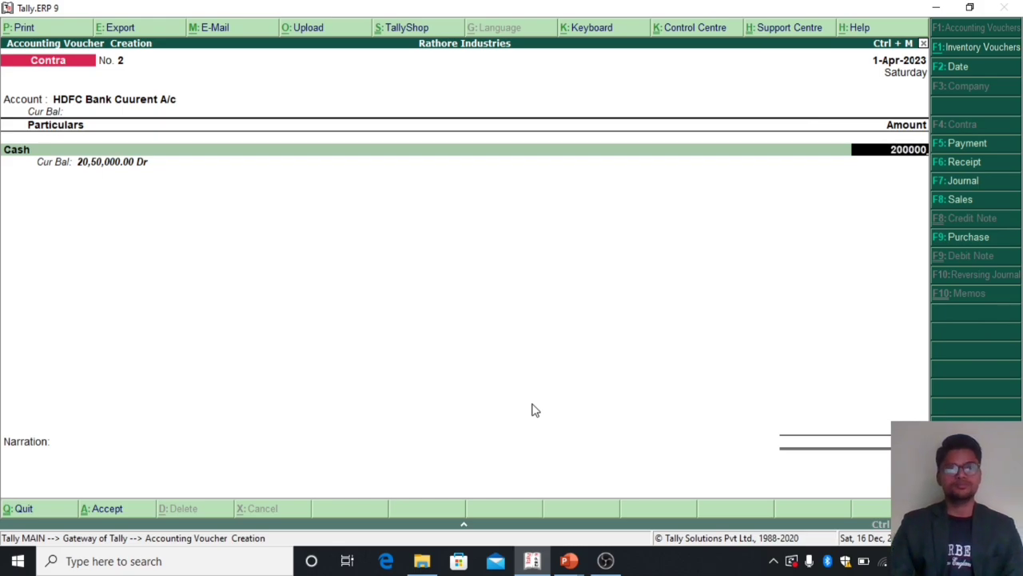
Step: Keep the Cash bank allocation, leave the denominations blank, and save the HDFC current account deposit voucher without a narration
key(Return)
key(Return)
key(Return)
key(Return)
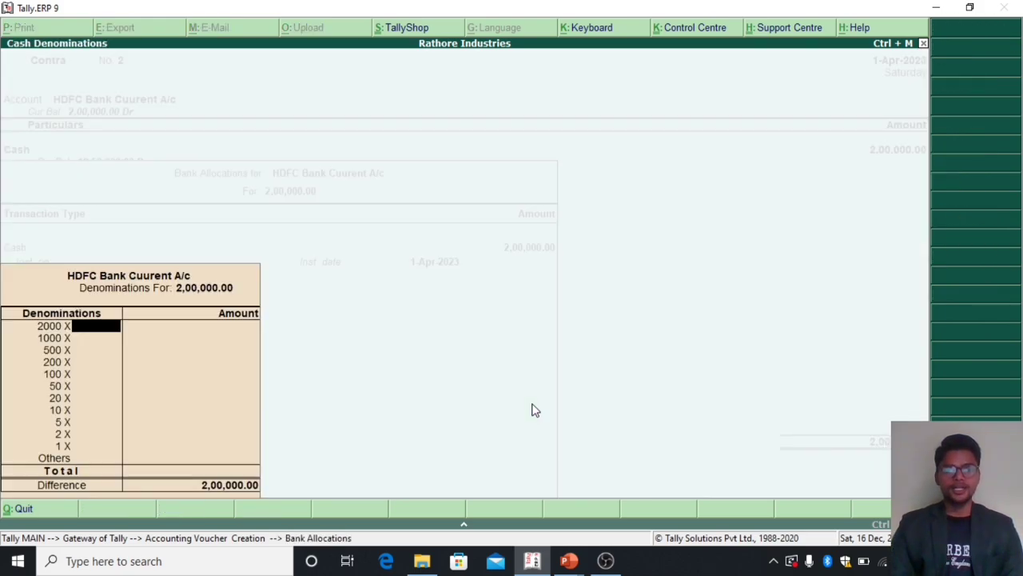
key(Return)
key(Return)
key(Return)
key(Return)
key(Return)
key(Return)
key(Return)
key(Return)
key(Return)
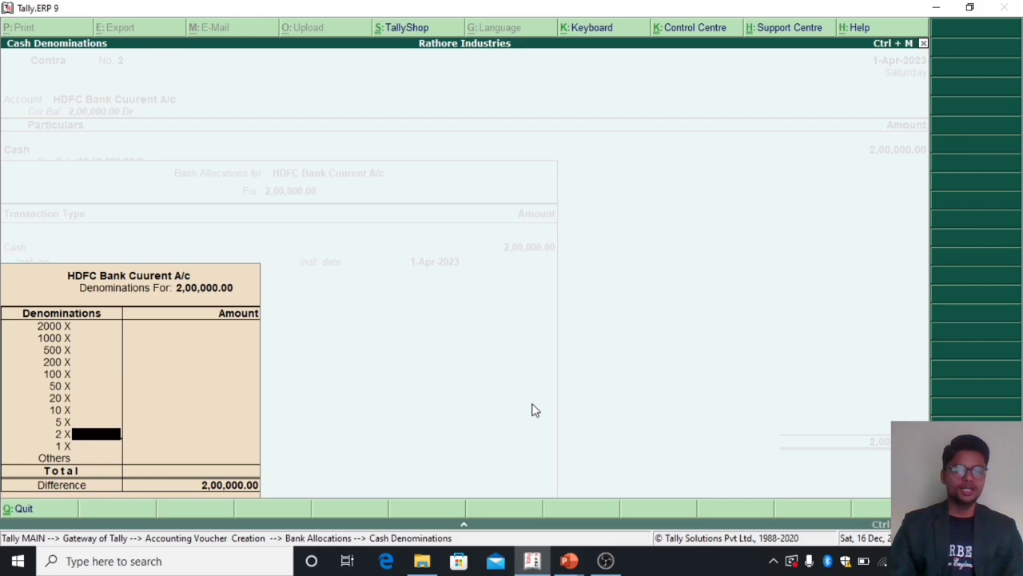
key(Return)
key(Return)
key(Return)
key(Return)
key(Return)
key(Return)
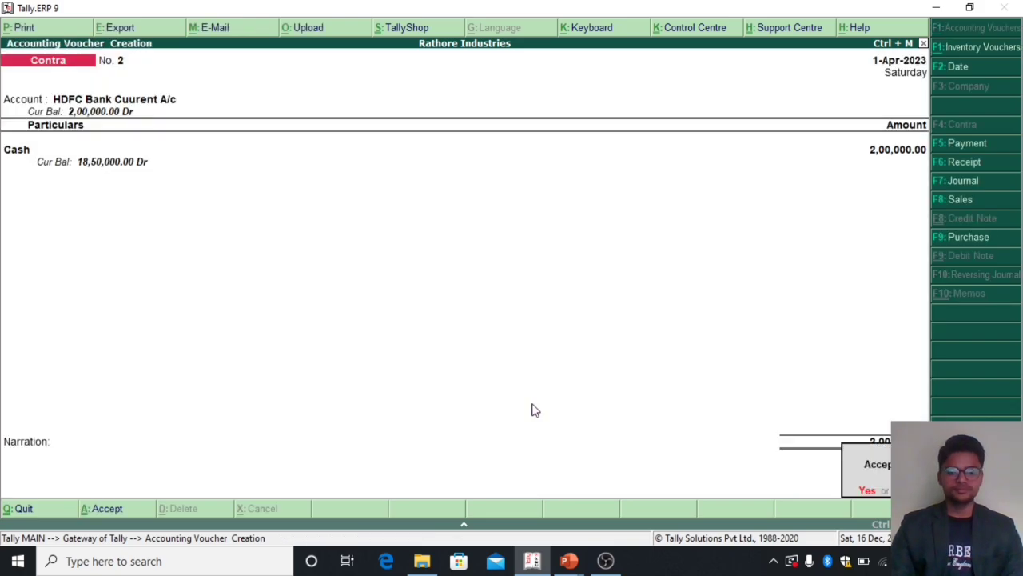
key(Return)
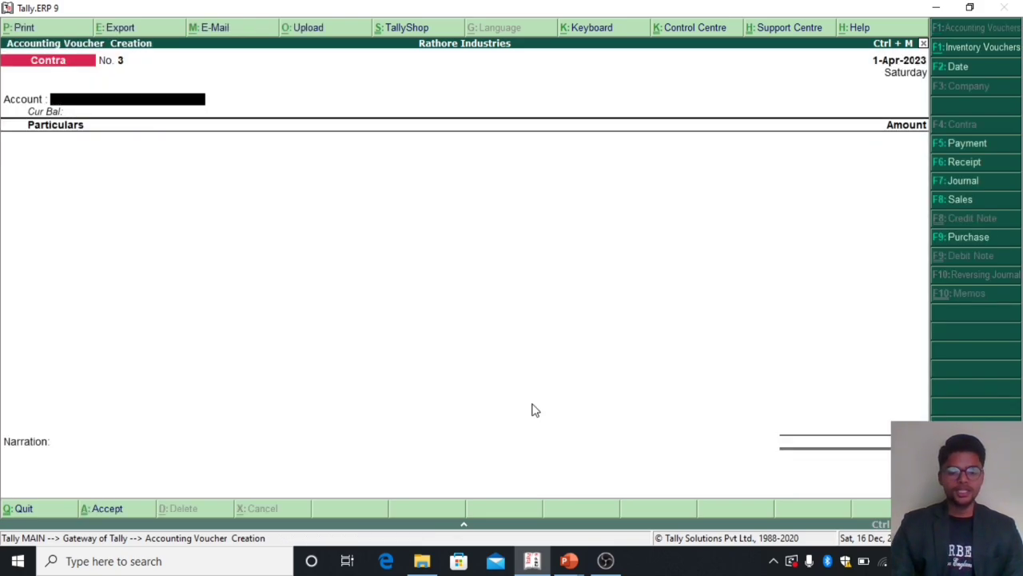
Step: Enter a third Contra voucher with PNB Saving A/c as the receiving account and Cash credited with 400000
text(P)
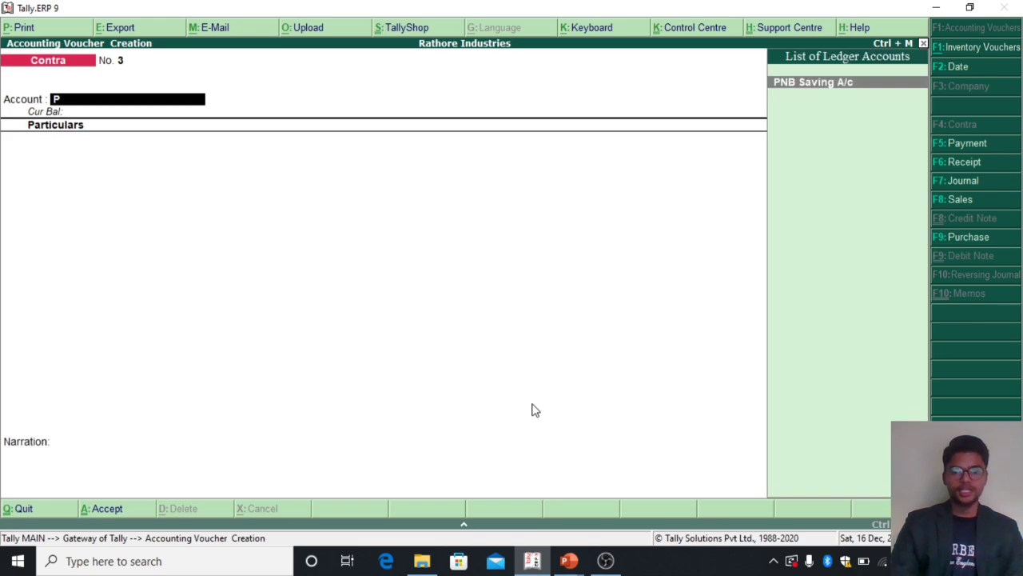
key(Return)
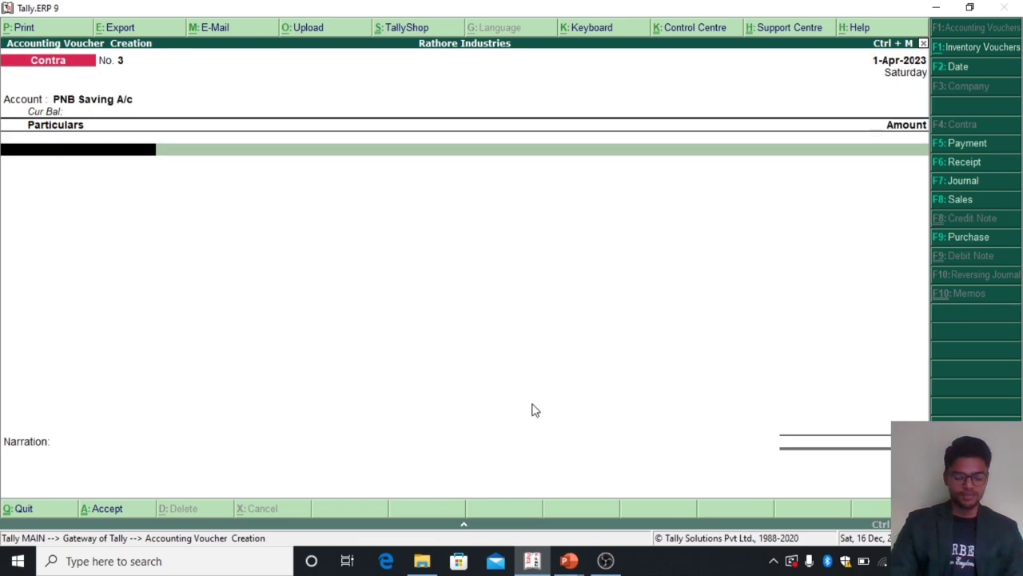
text(Ca)
key(Return)
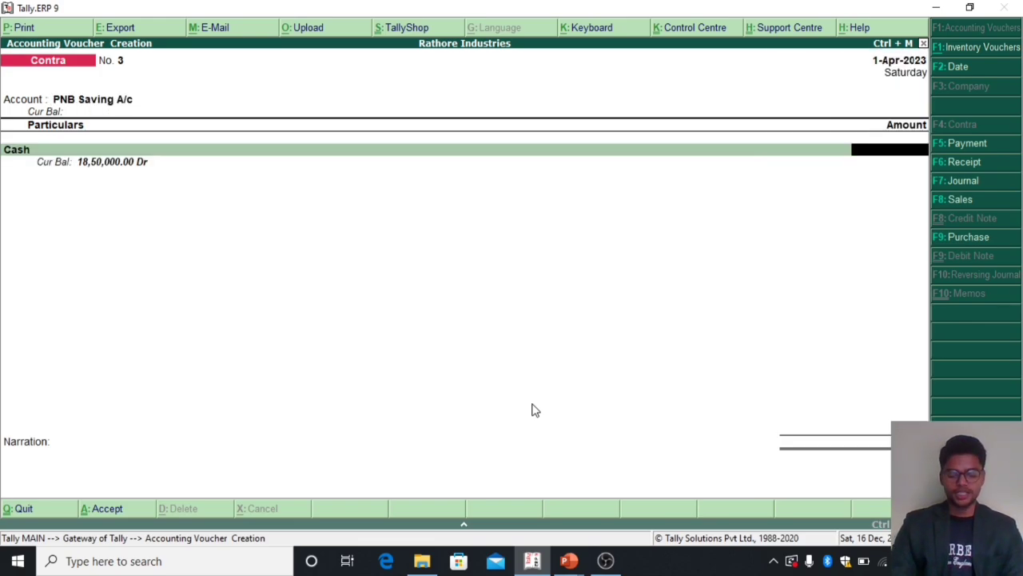
text(400000)
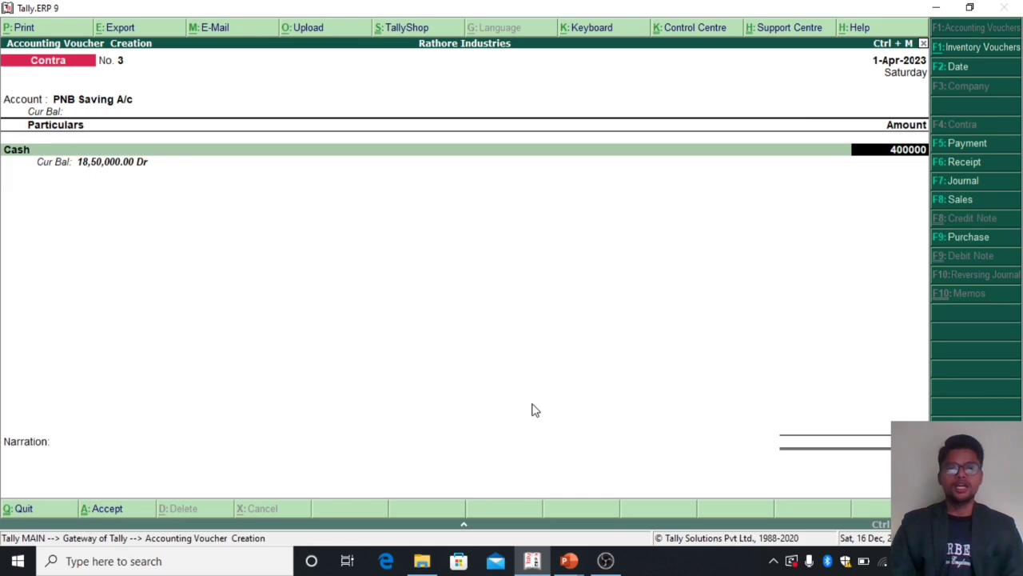
Step: Accept the PNB deposit's Cash bank allocation with blank denominations and save the voucher without a narration
key(Return)
key(Return)
key(Return)
key(Return)
key(Return)
key(Return)
key(Return)
key(Return)
key(Return)
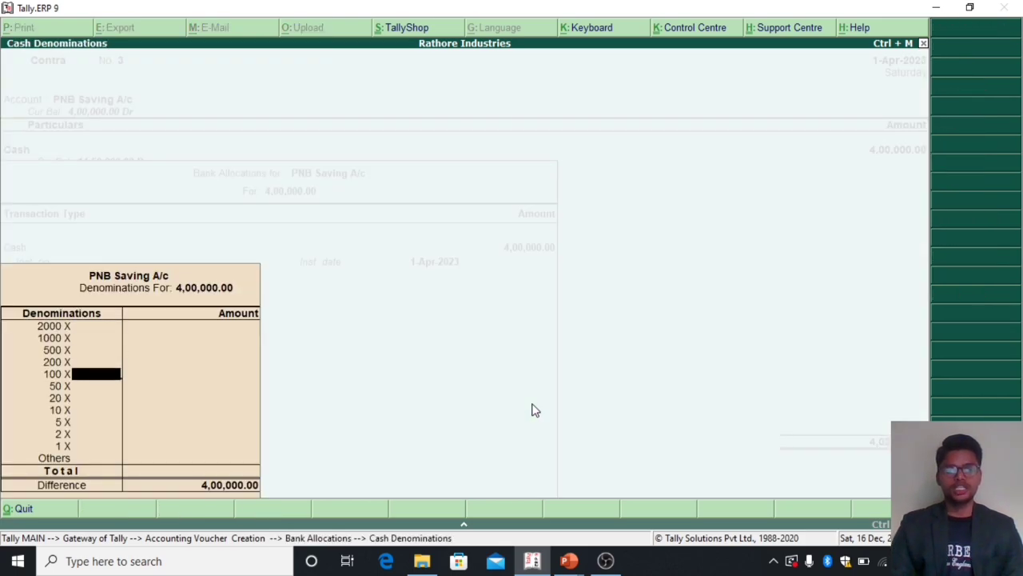
key(Return)
key(Return)
key(Return)
key(Return)
key(Return)
key(Return)
key(Return)
key(Return)
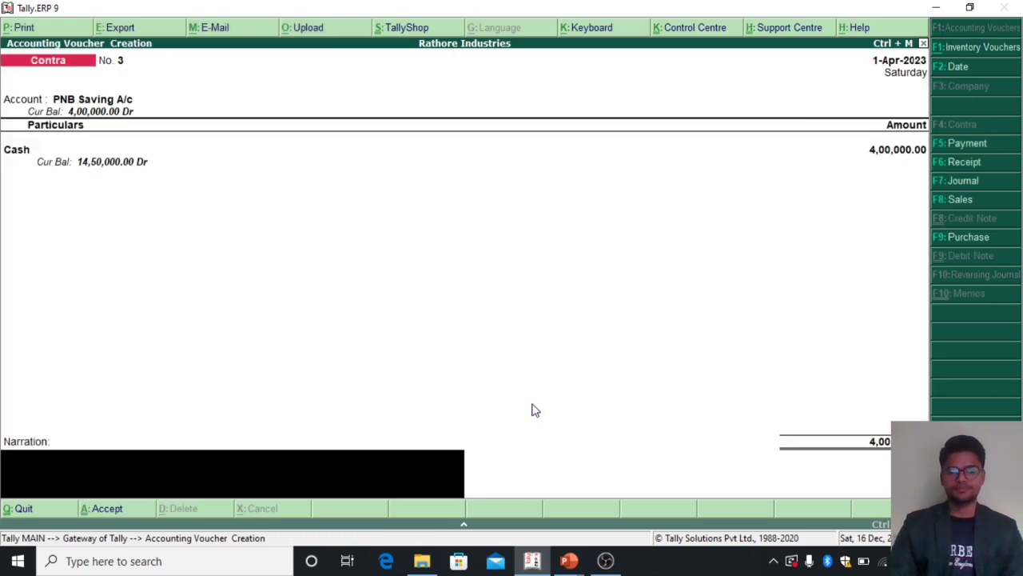
key(Return)
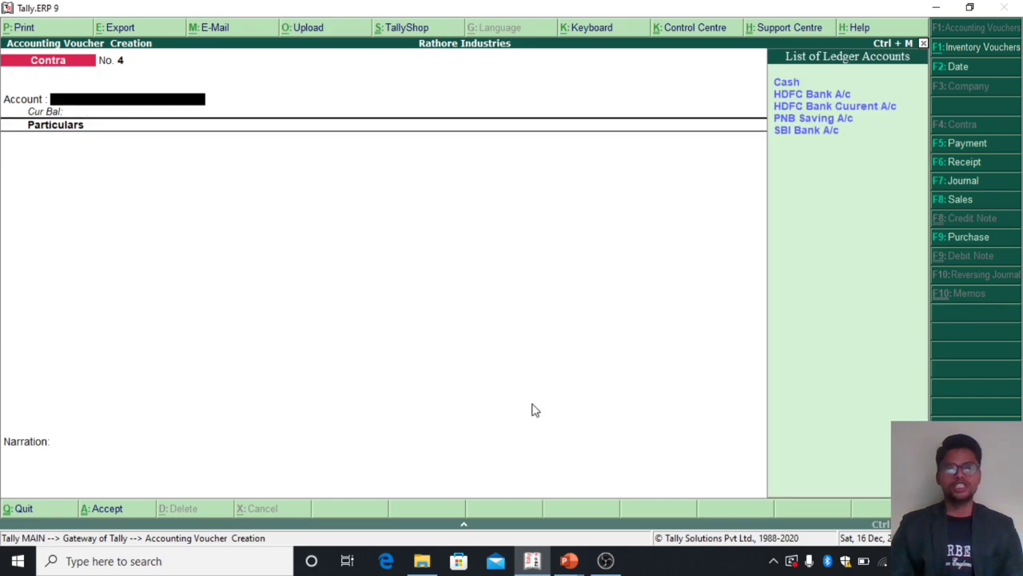
Step: Start a fourth Contra voucher with SBI Bank A/c as the receiving account and PNB Saving A/c credited with 100000
key(Down)
key(Down)
key(Down)
key(Down)
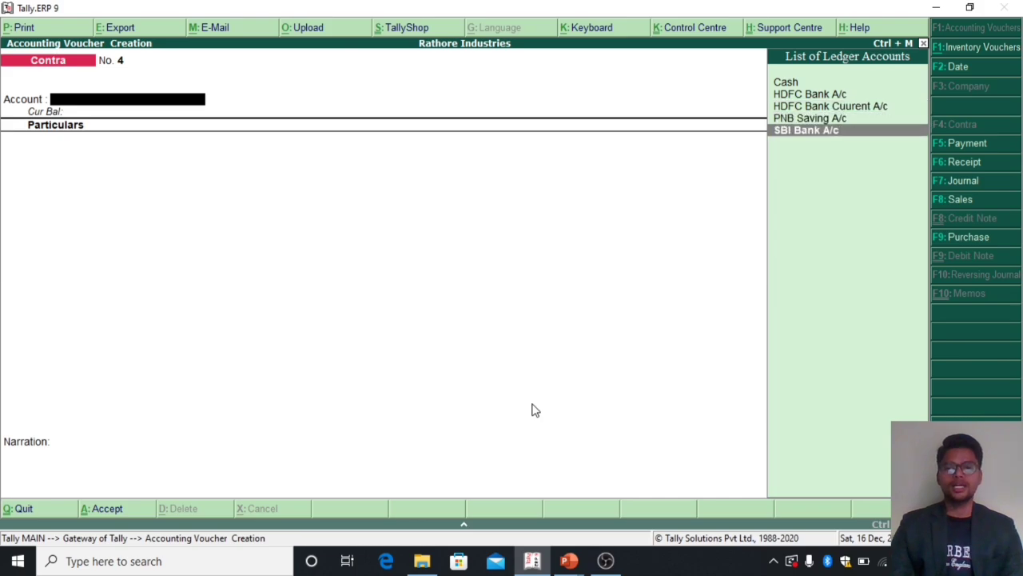
key(Return)
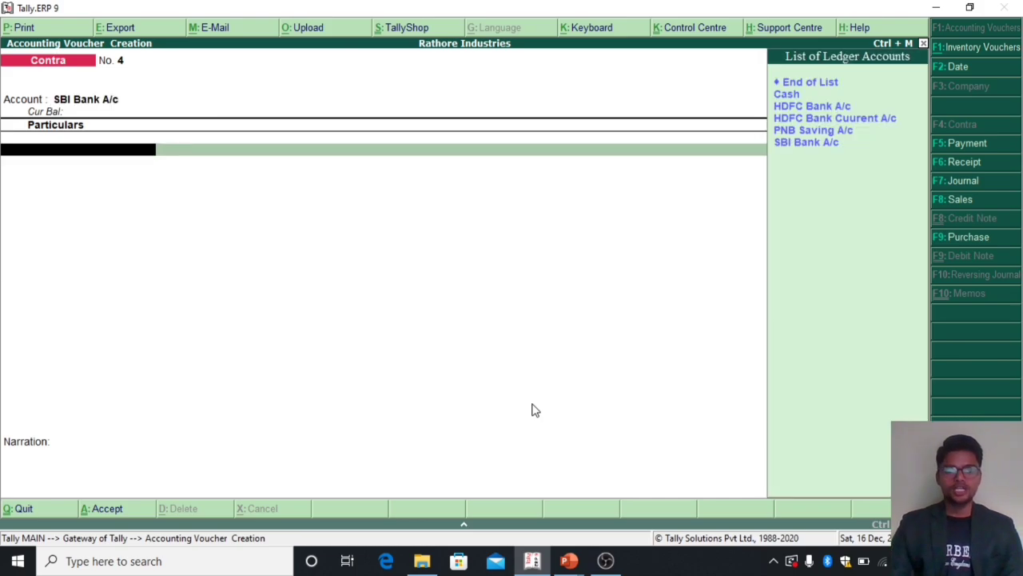
key(Down)
key(Down)
key(Down)
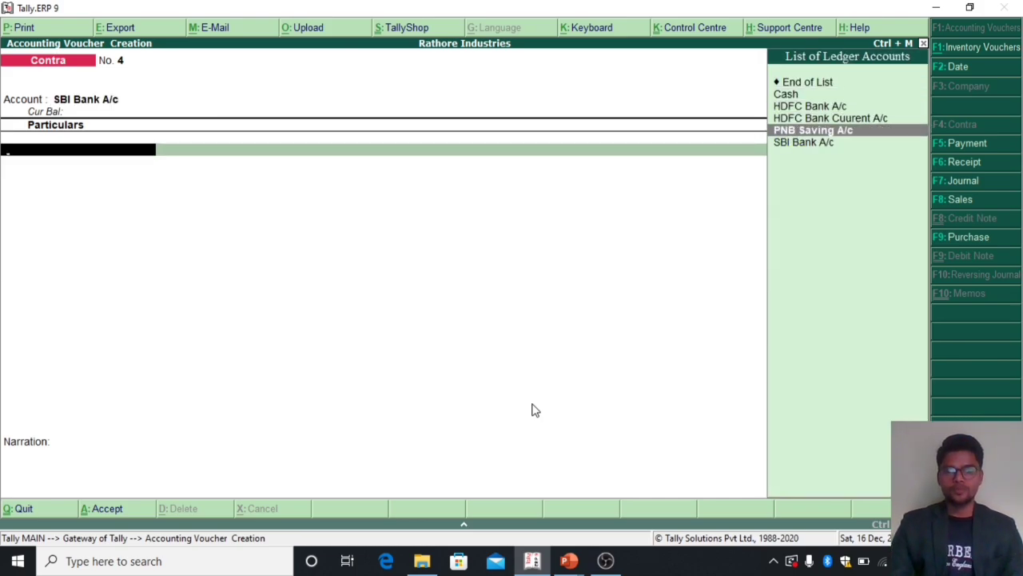
key(Return)
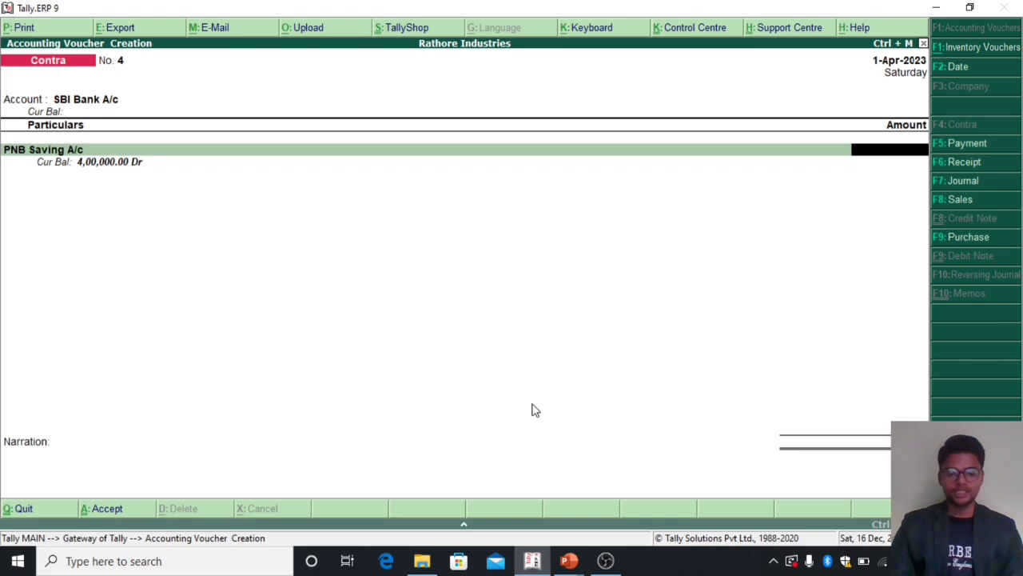
text(100000)
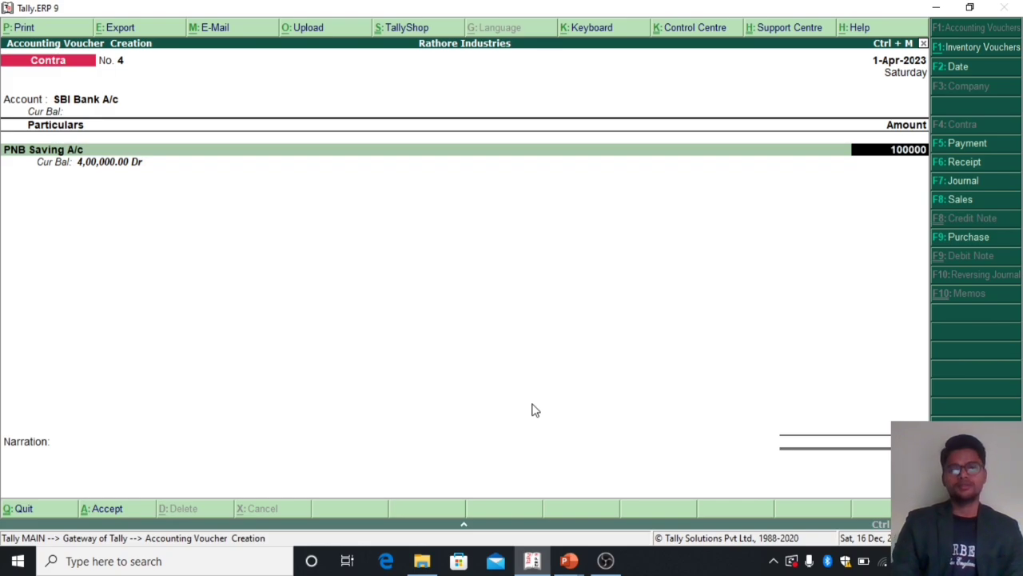
key(Return)
key(Return)
key(Return)
key(Return)
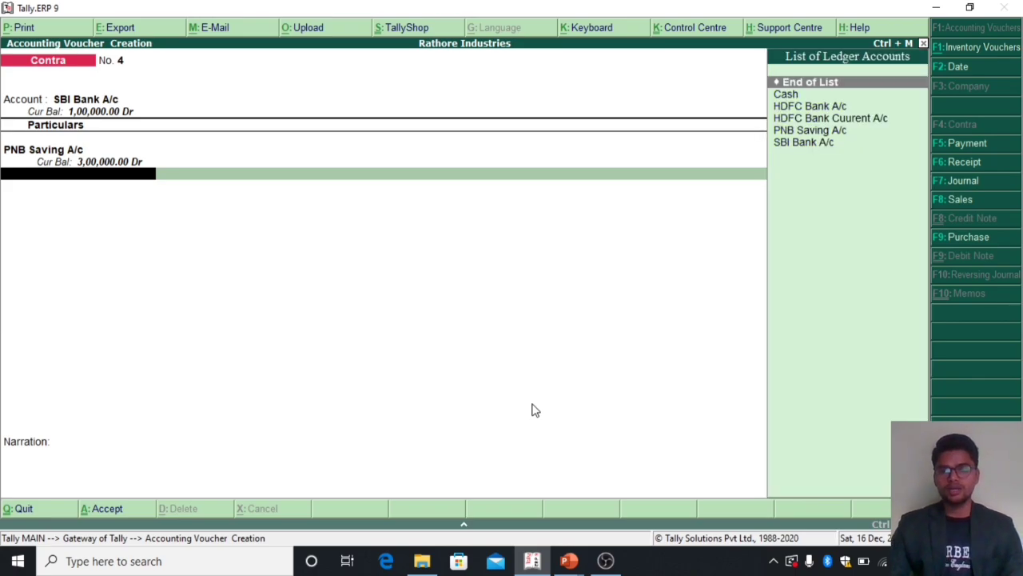
Step: Add HDFC Bank Cuurent A/c to the SBI Contra voucher as a second credited account with 100000
key(Down)
key(Down)
key(Down)
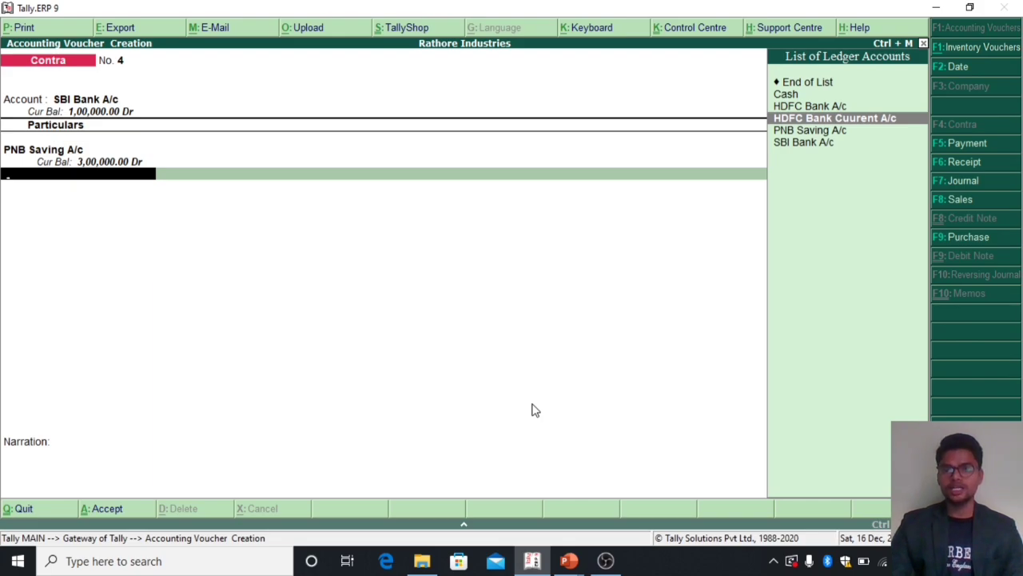
key(Return)
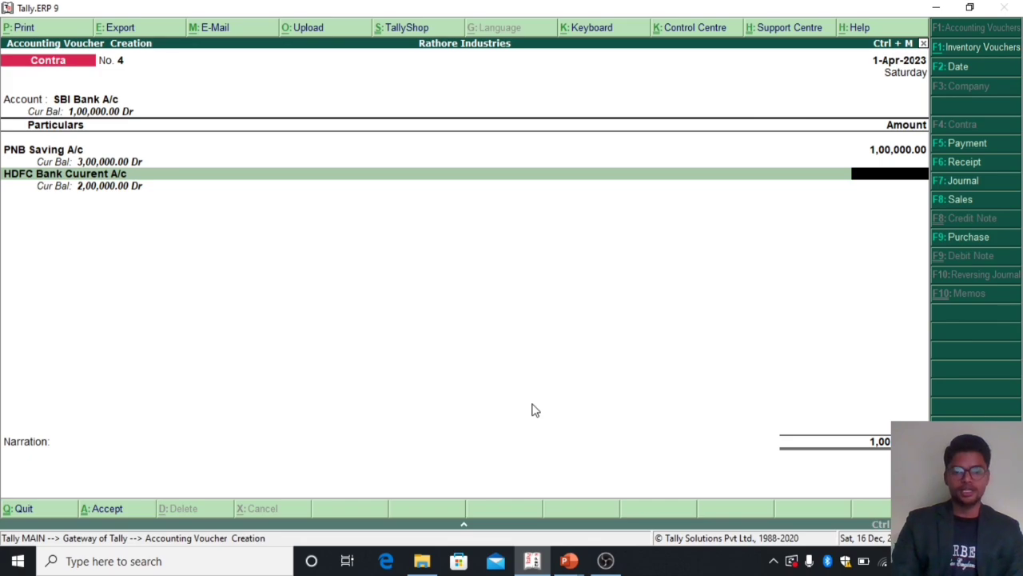
text(100000)
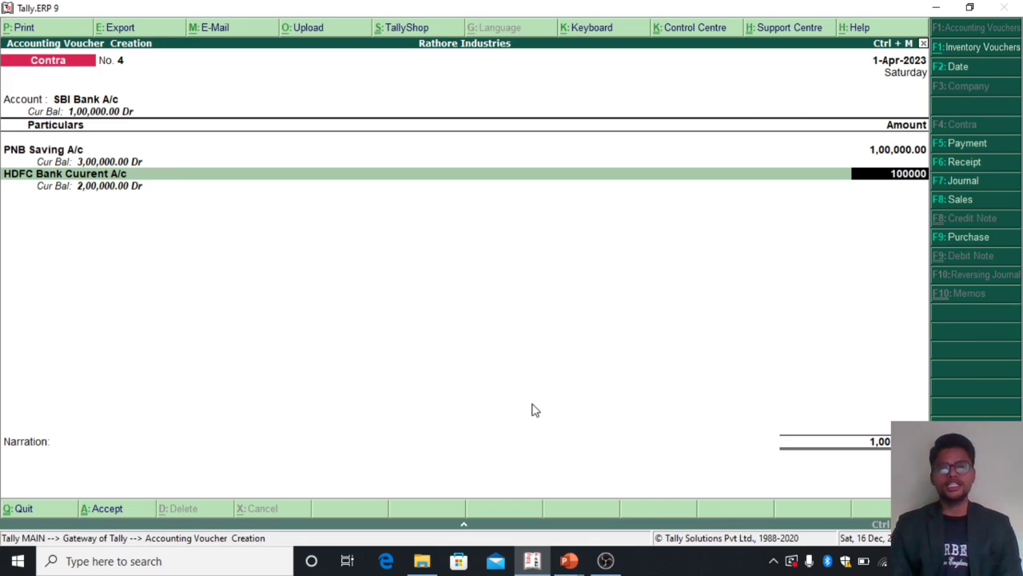
key(Return)
Step: Accept the SBI Cheque/DD bank allocation with instrument number and bank left blank, and save the Contra voucher without a narration
key(Return)
key(Return)
key(Return)
key(Return)
key(Return)
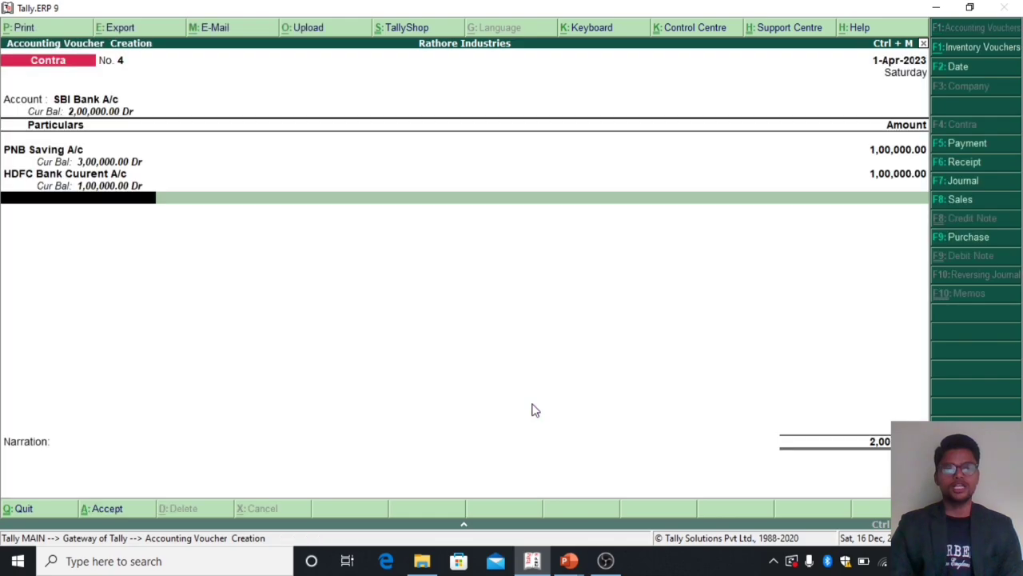
key(Return)
key(Return)
key(Return)
key(Return)
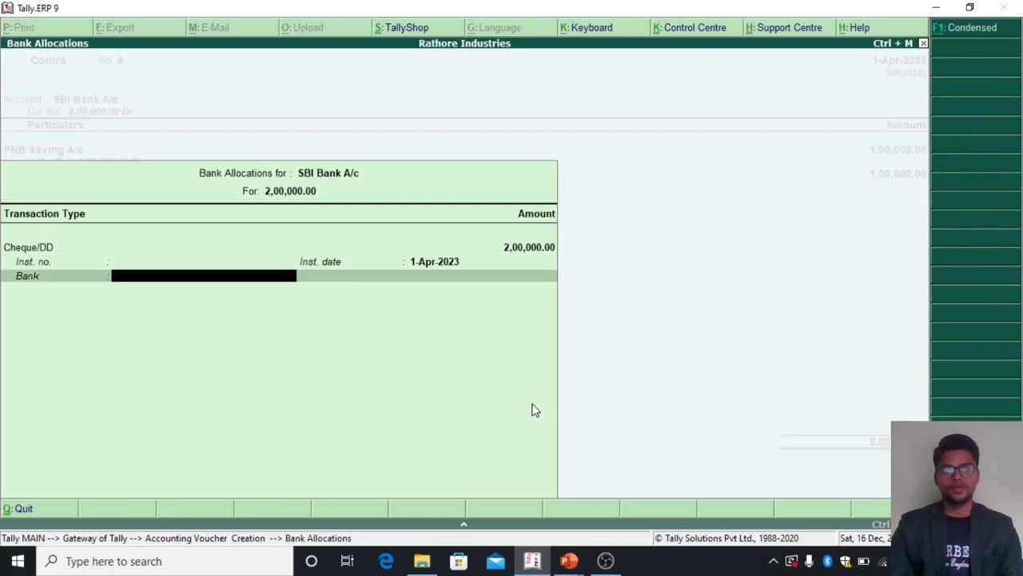
key(Return)
key(Return)
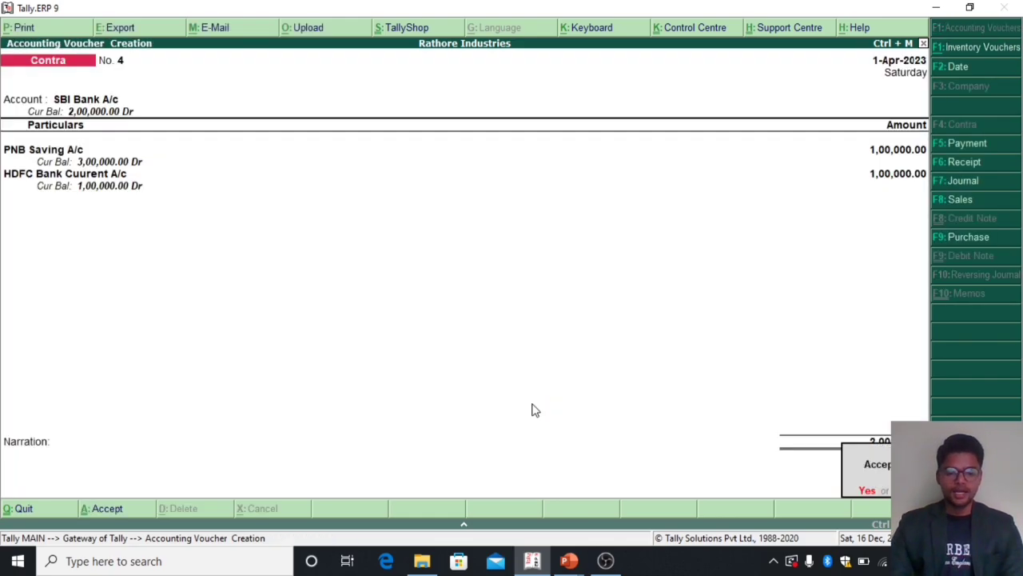
key(Return)
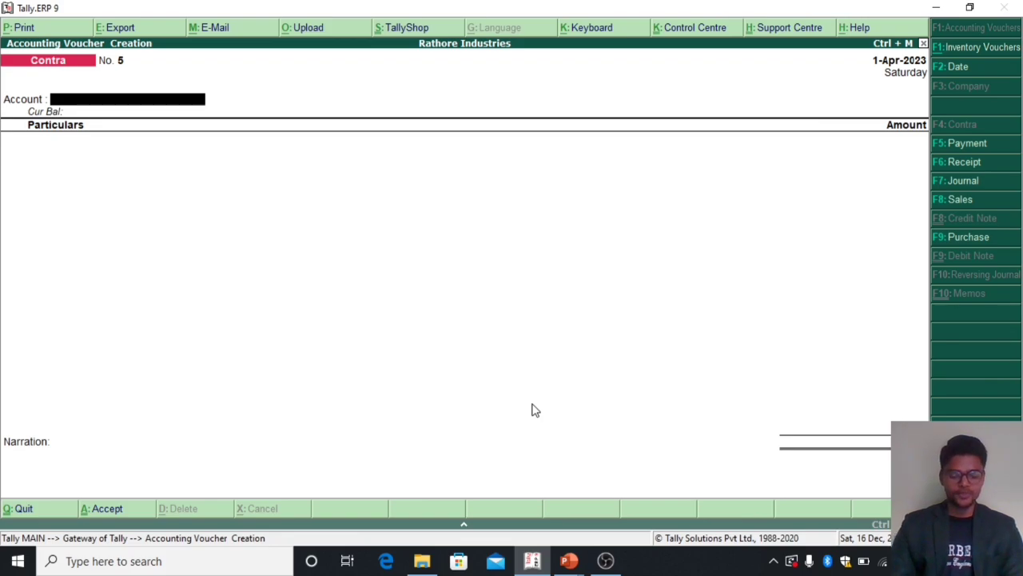
Step: Start a Payment voucher from SBI Bank A/c and enter Salary Pay A/c with 20000
key(F5)
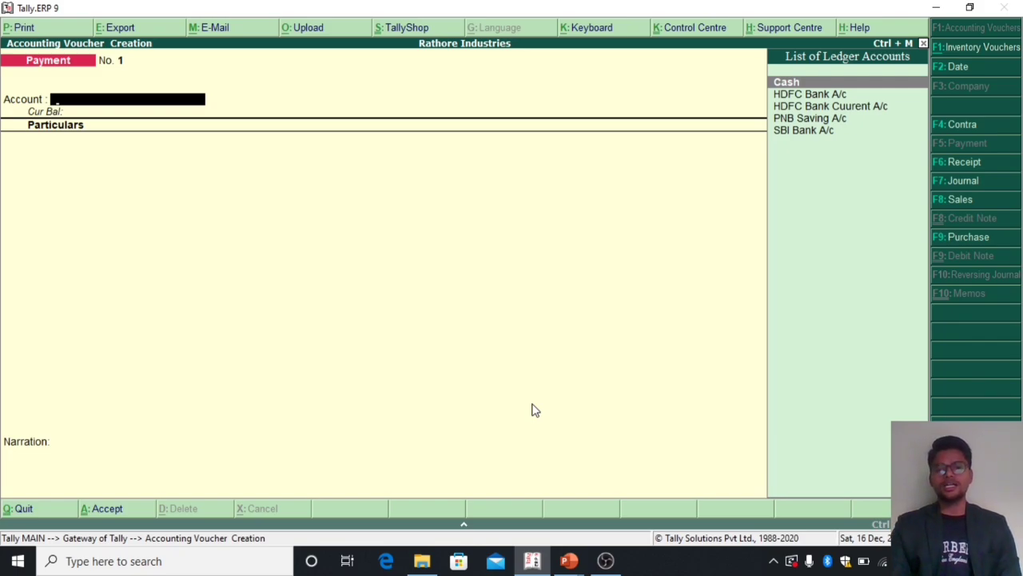
key(Down)
key(Down)
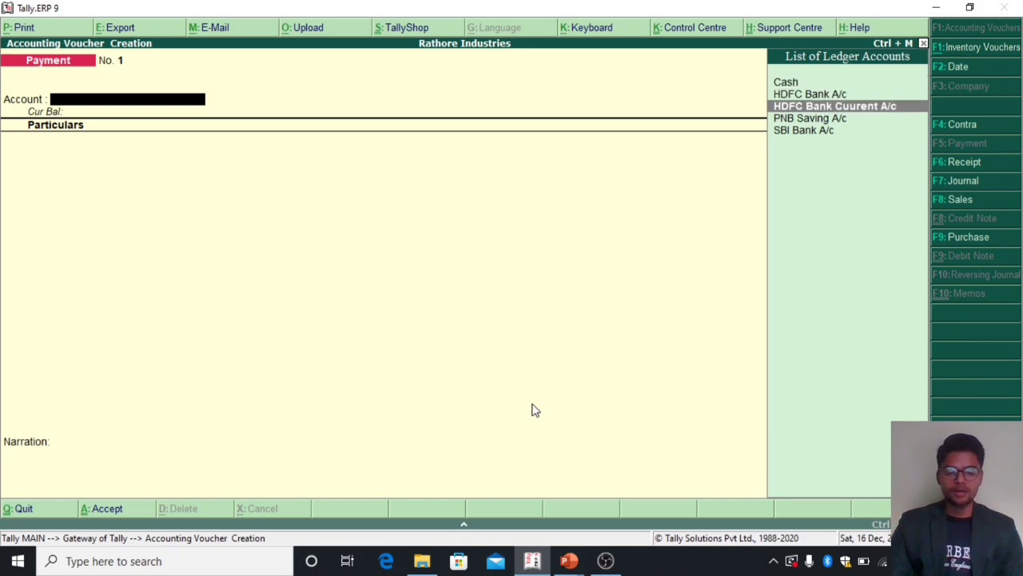
key(Down)
key(Down)
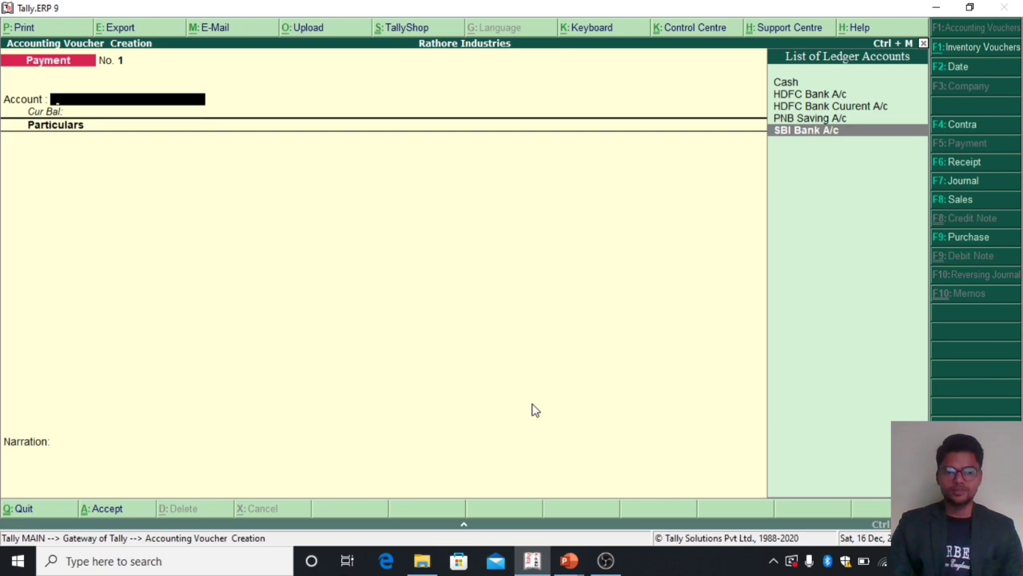
key(Return)
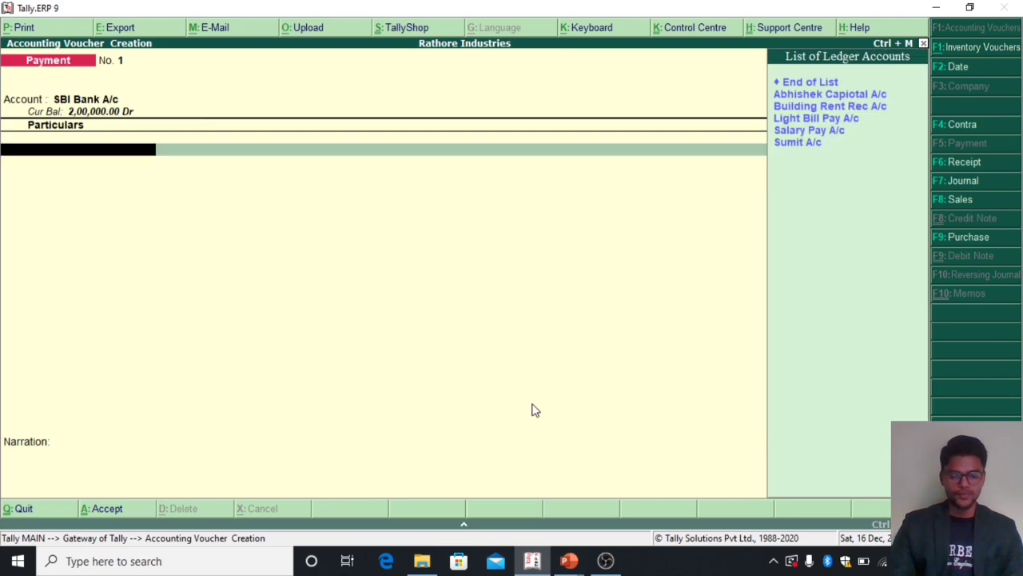
text(Sa)
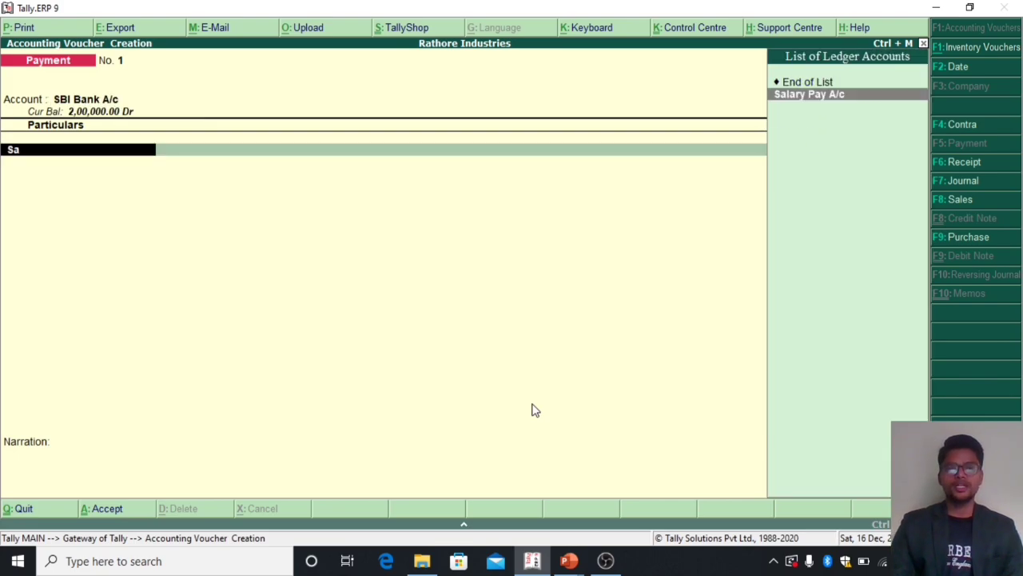
key(Return)
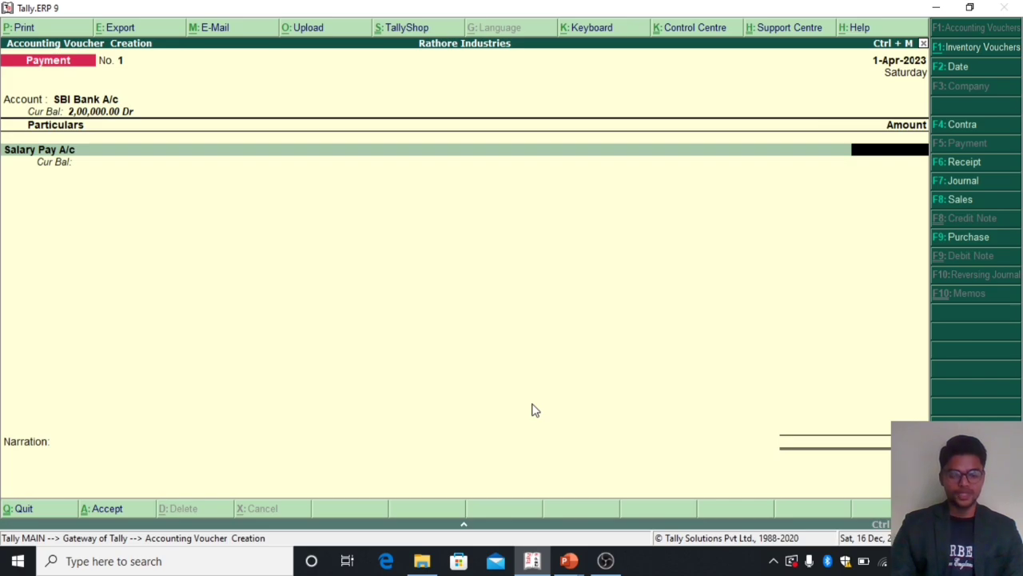
text(20000)
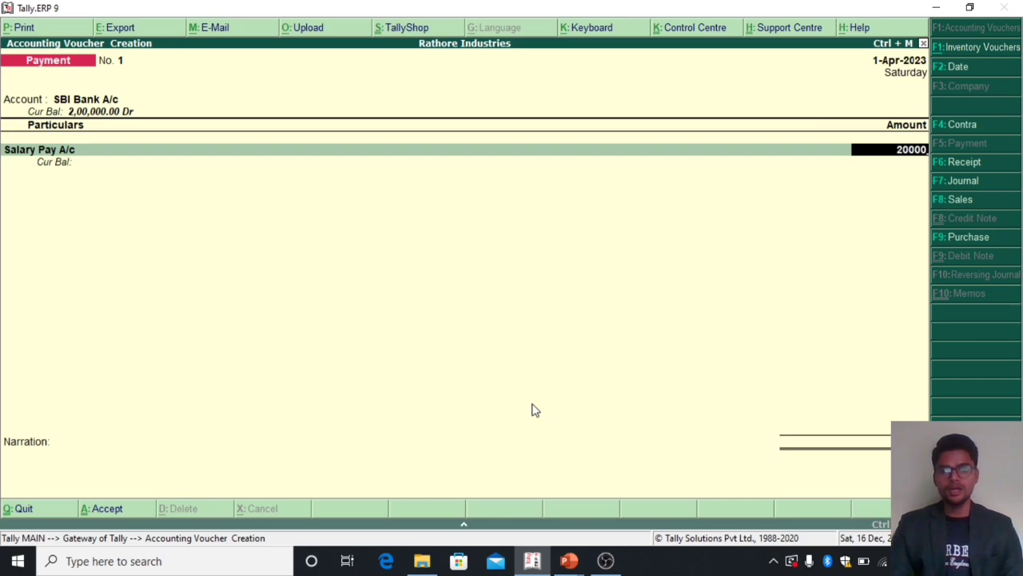
key(Return)
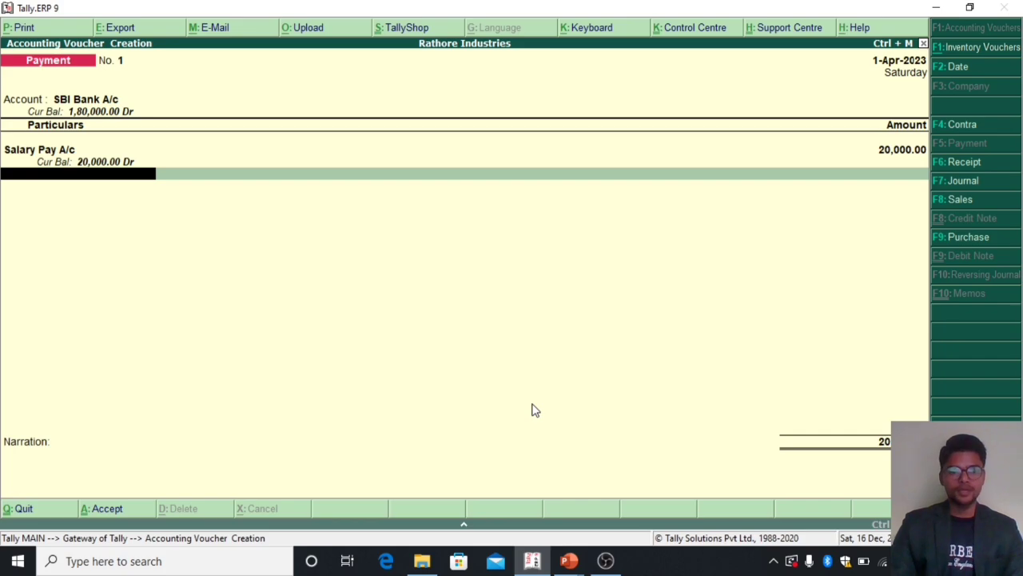
Step: Add Light Bill Pay A/c with 30000 to the SBI Payment voucher
key(space)
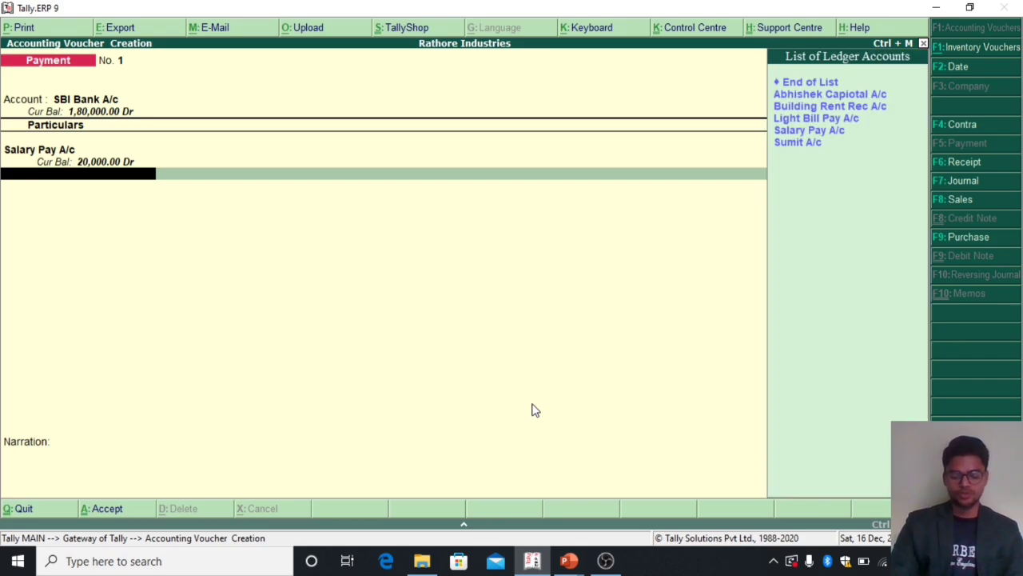
text(Li)
key(Return)
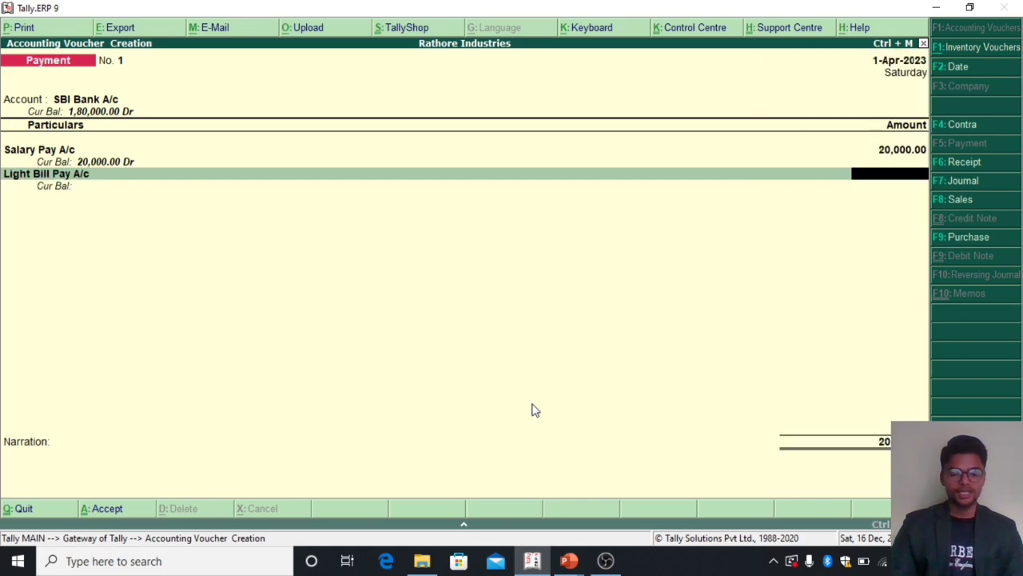
text(30000)
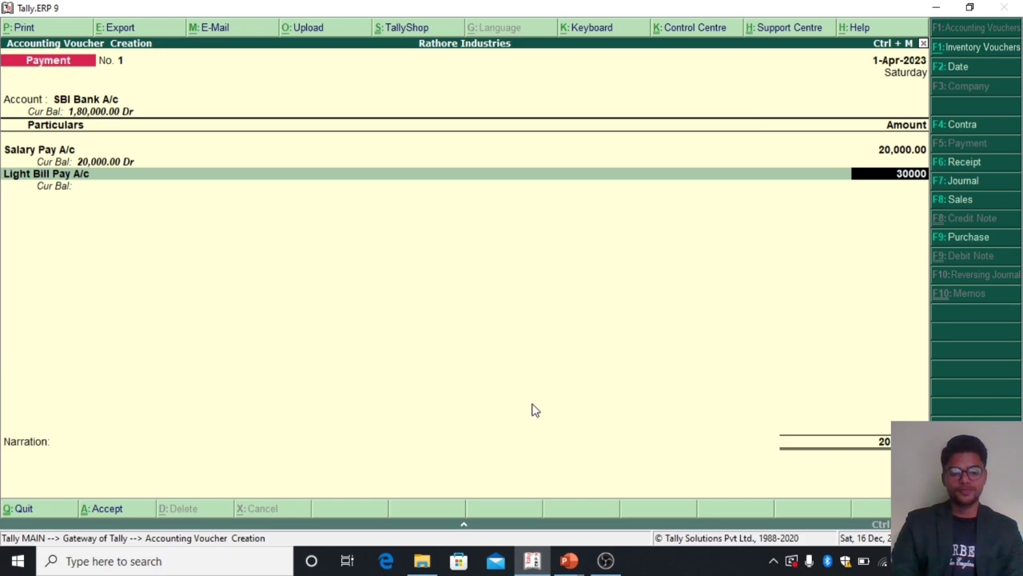
key(Return)
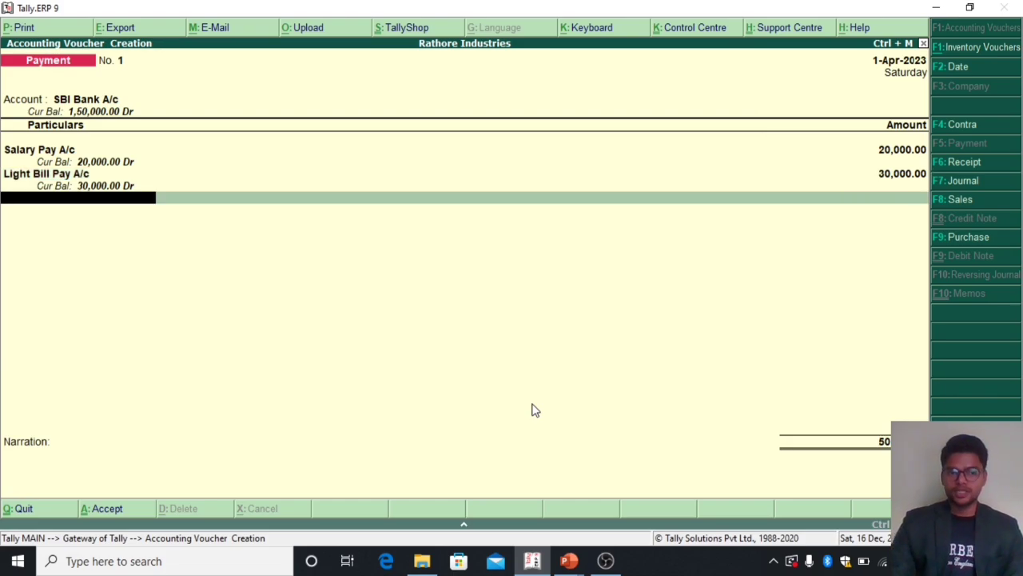
Step: Save the SBI Payment voucher without a narration and leave voucher entry for the Gateway of Tally
key(Return)
key(Return)
key(Return)
key(Return)
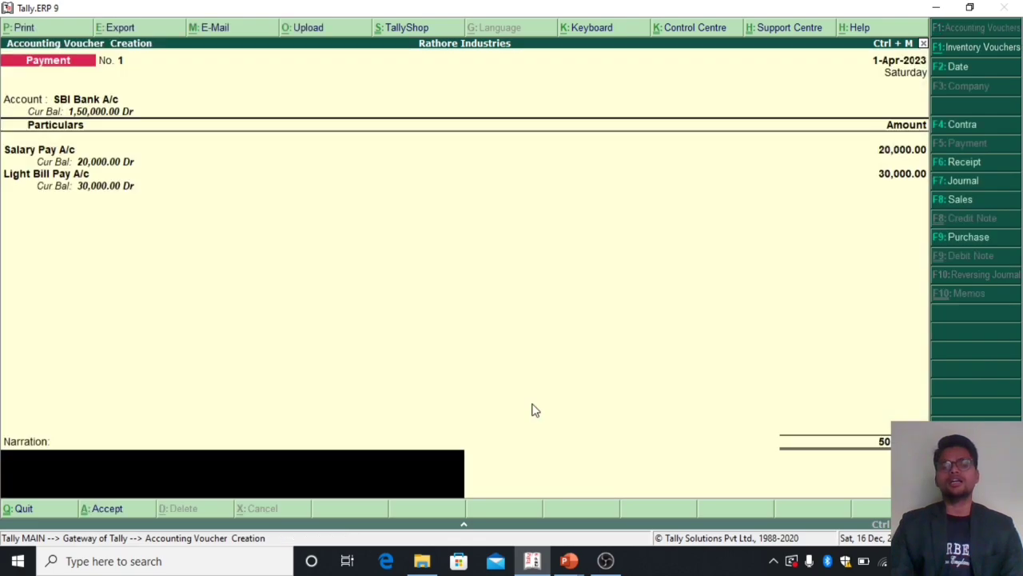
key(Return)
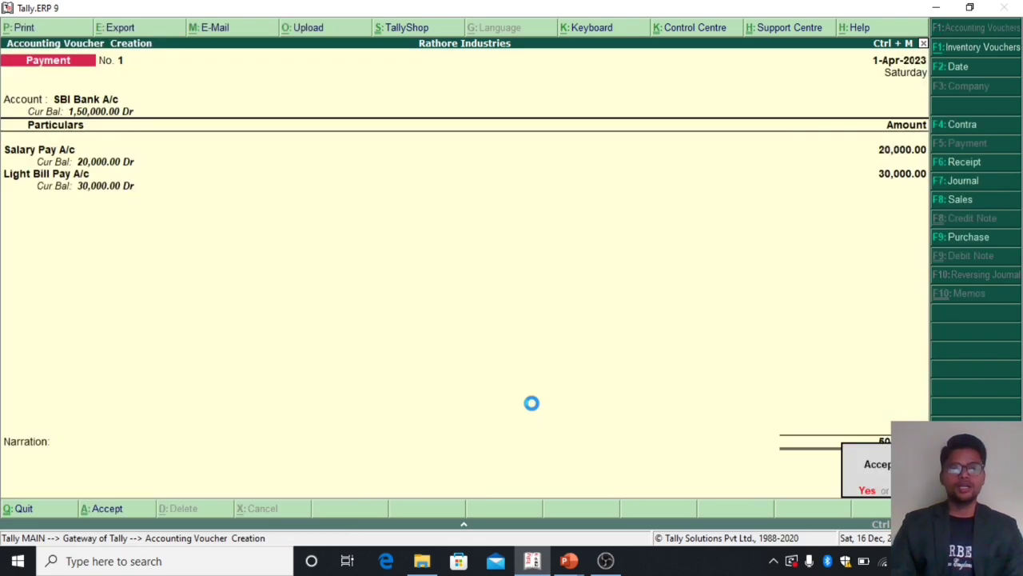
key(Return)
key(Escape)
Step: Open the Trial Balance of Rathore Industries
key(Return)
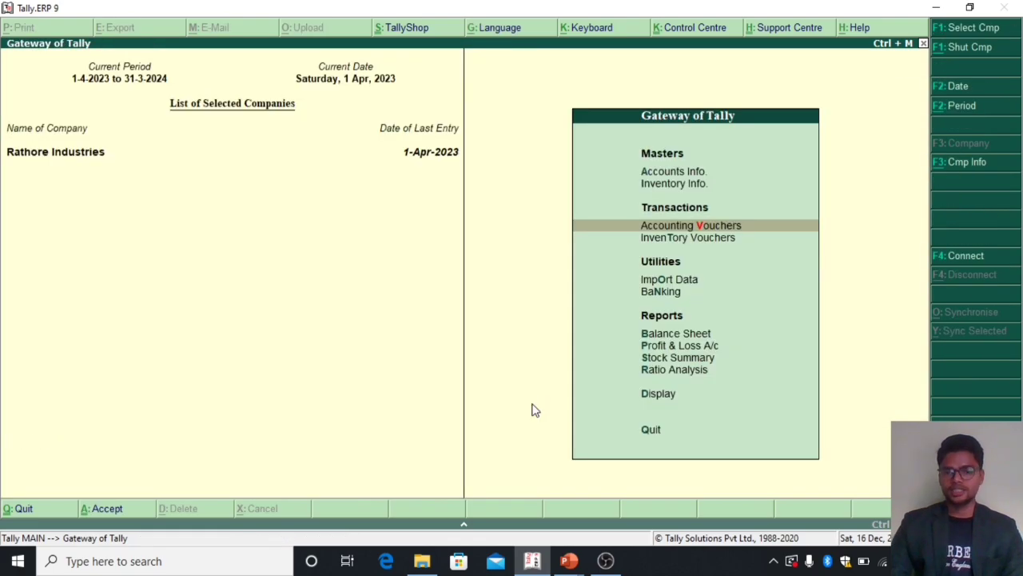
key(Up)
key(Up)
key(Up)
key(Up)
key(Up)
key(Down)
key(Return)
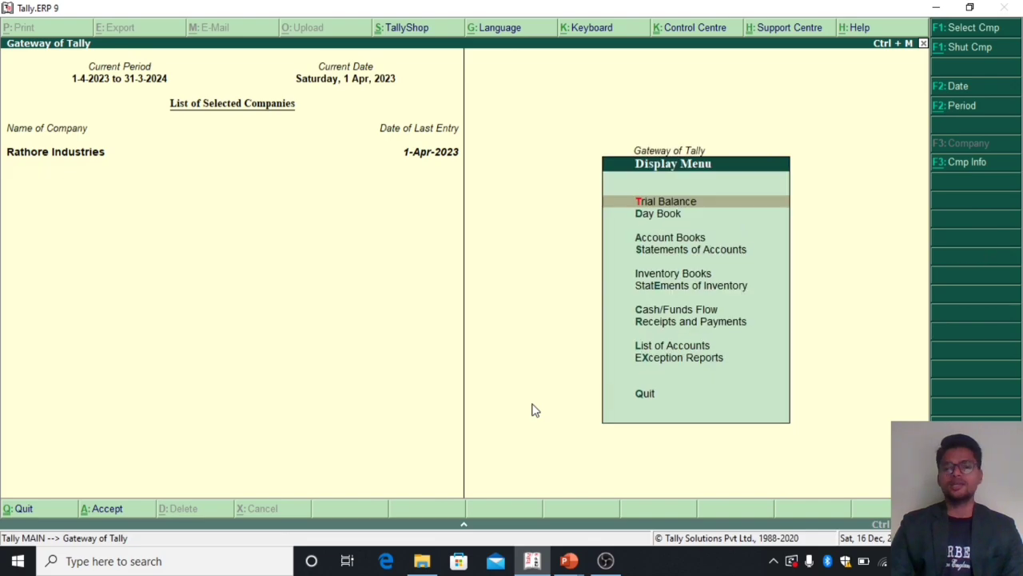
key(Down)
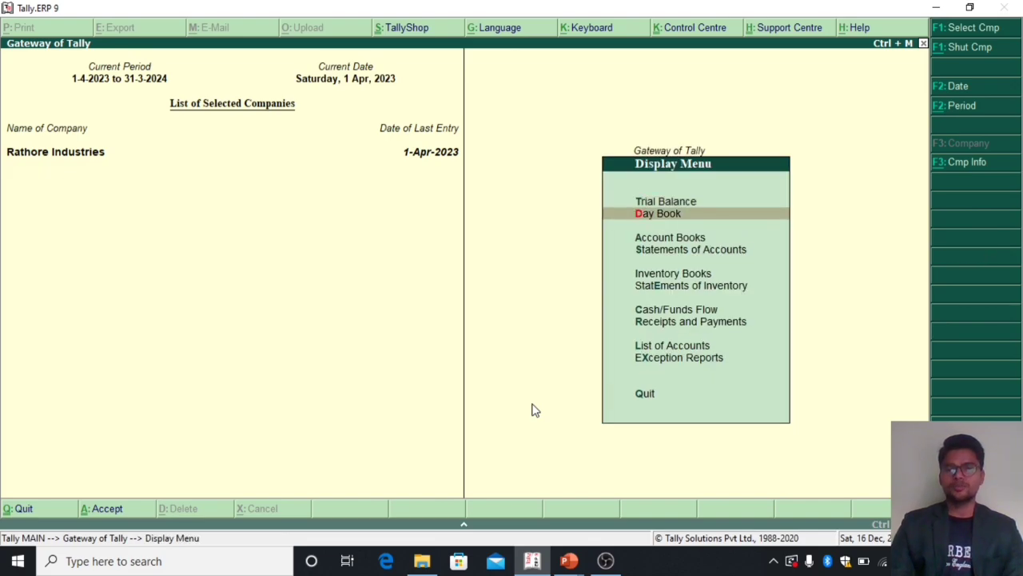
key(Up)
key(Return)
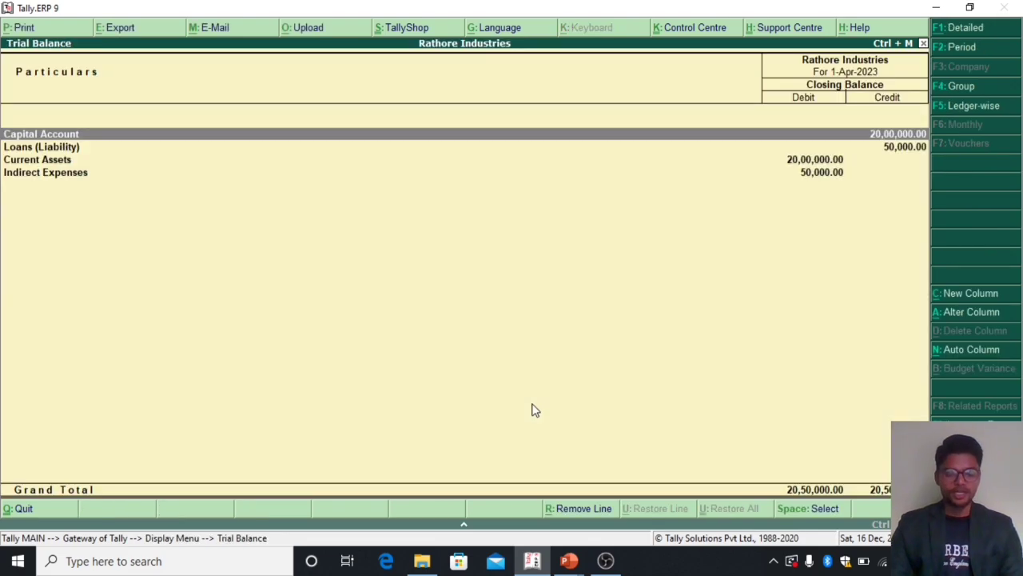
Step: Expand the Trial Balance to its detailed view, examine the Bank Accounts group's balances, and return to the Gateway of Tally
key(alt+F1)
key(Down)
key(Down)
key(Down)
key(Down)
key(Down)
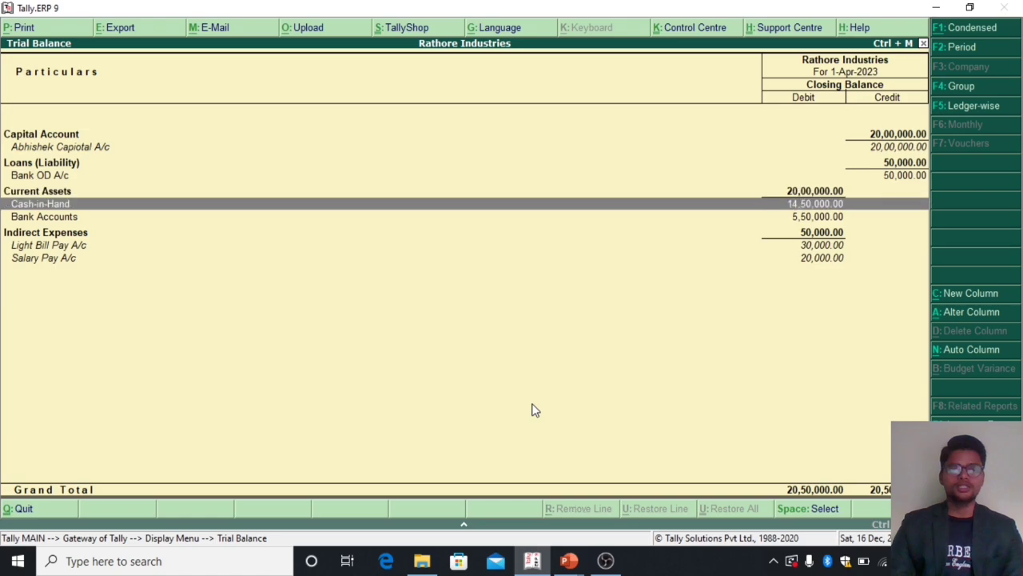
key(Down)
key(Return)
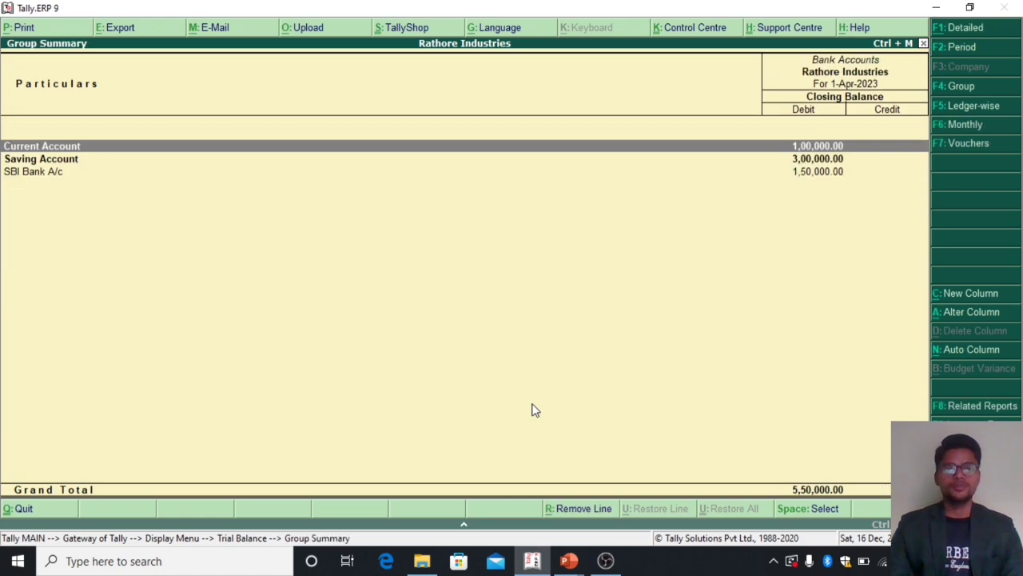
key(Down)
key(Down)
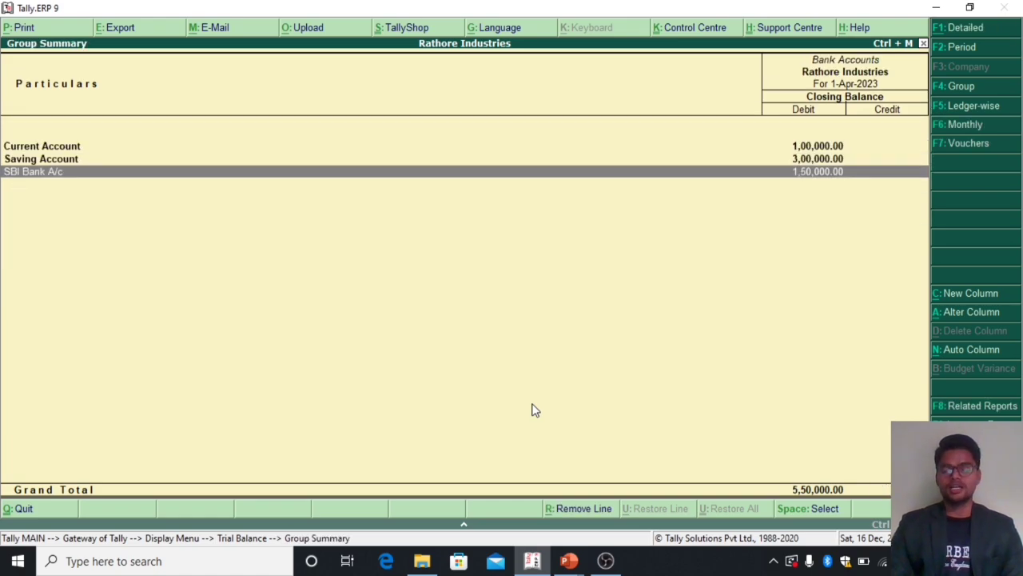
key(Escape)
key(Escape)
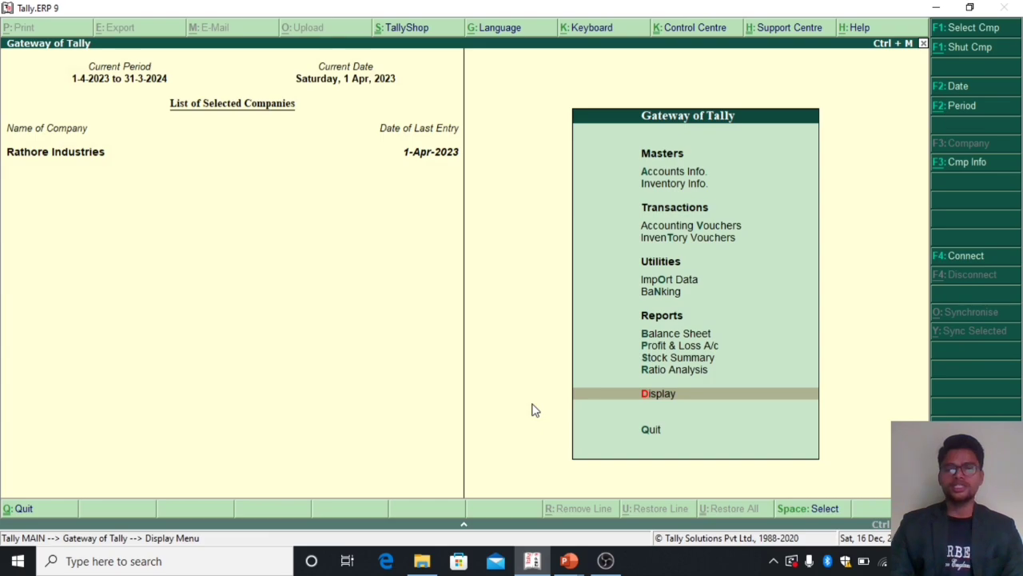
Step: Open accounting voucher entry from the Gateway of Tally and start a new Receipt voucher
key(Up)
key(Up)
key(Up)
key(Up)
key(Up)
key(Up)
key(Up)
key(Up)
key(Up)
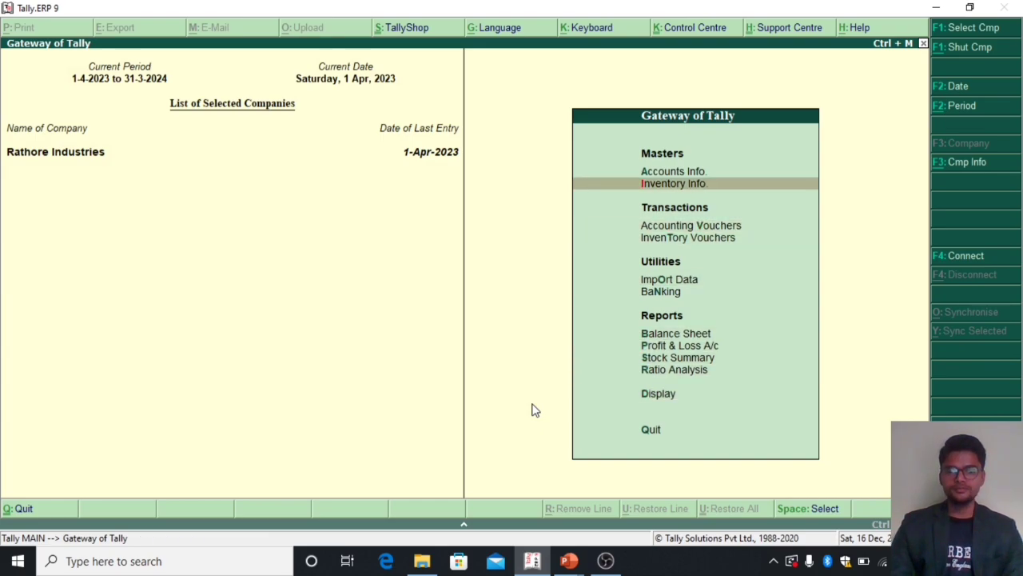
key(Down)
key(Down)
key(Up)
key(Return)
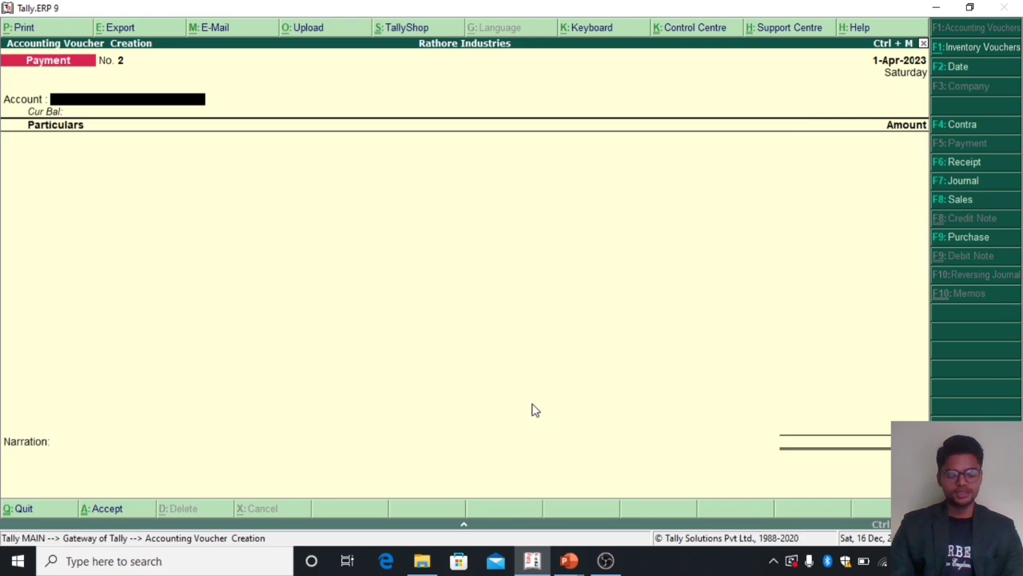
key(F6)
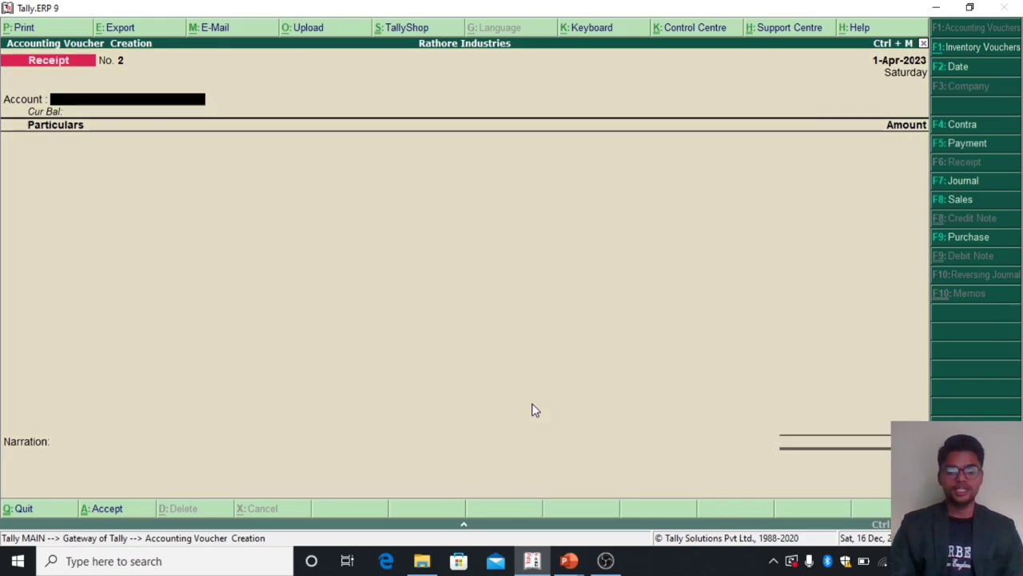
Step: Choose SBI Bank A/c as the receiving account of the Receipt voucher
key(space)
key(Down)
key(Down)
key(Down)
key(Down)
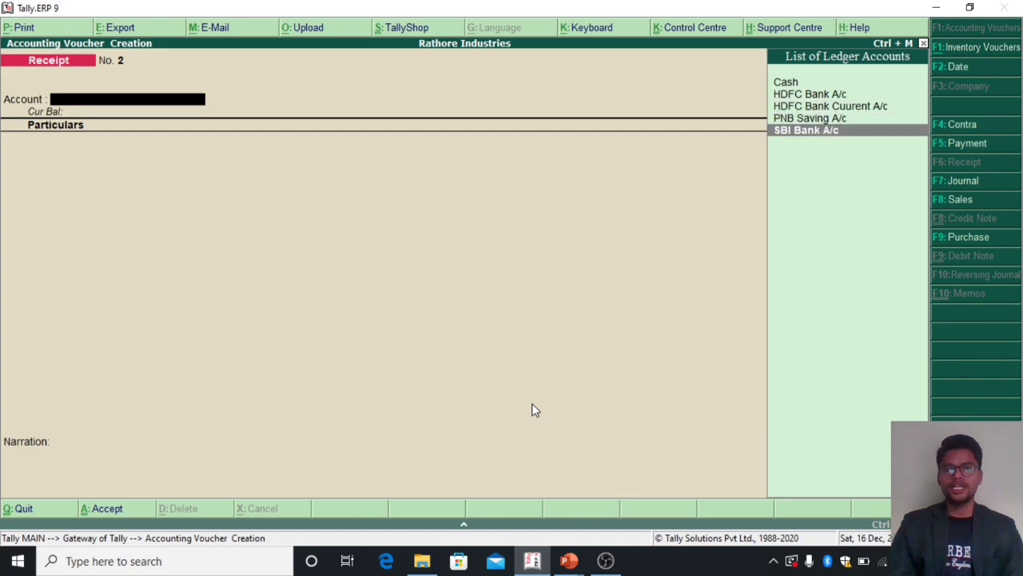
key(Return)
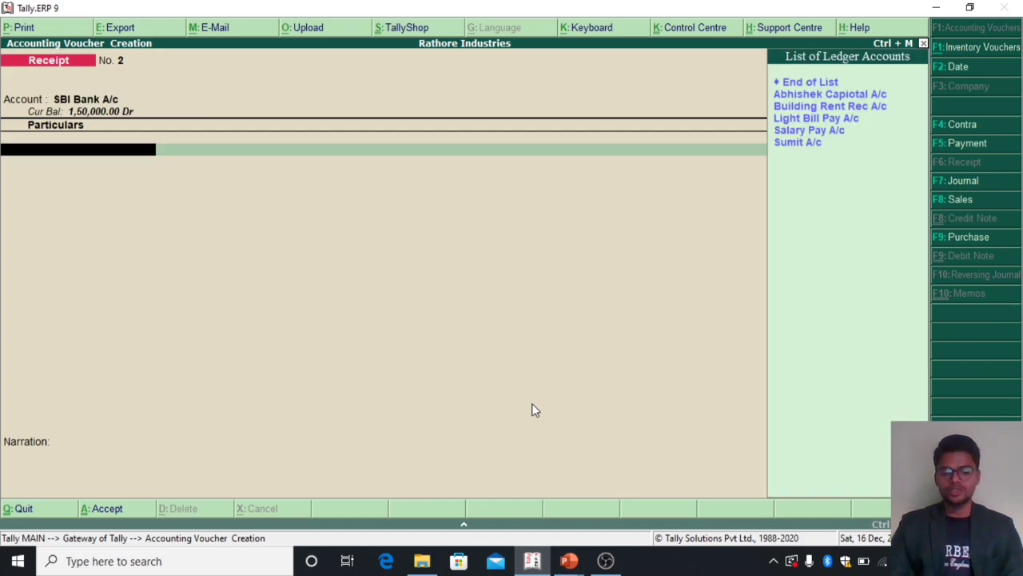
Step: Add Building Rent Rec A/c with 23000 to the Receipt voucher
text(Bui)
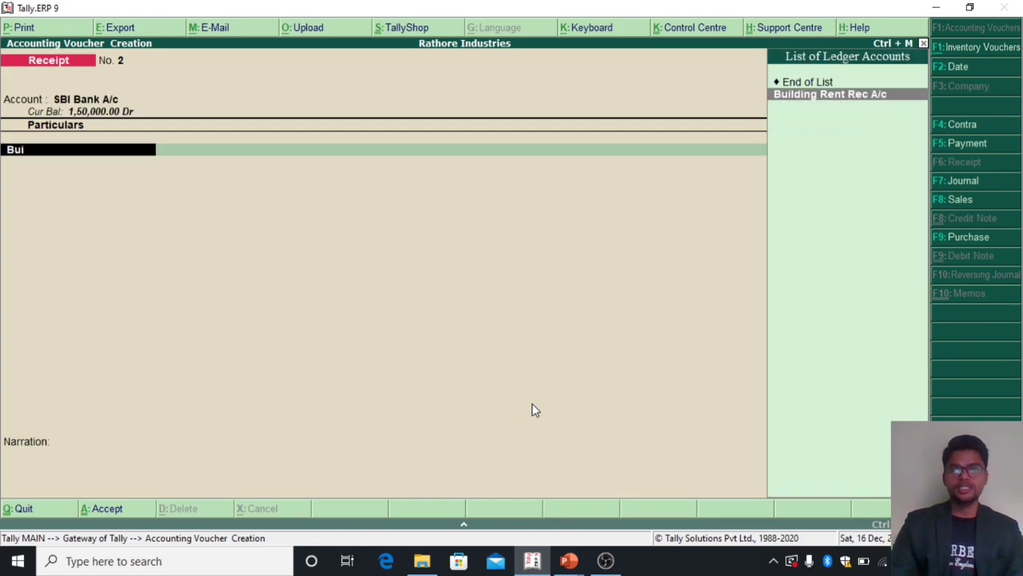
key(Return)
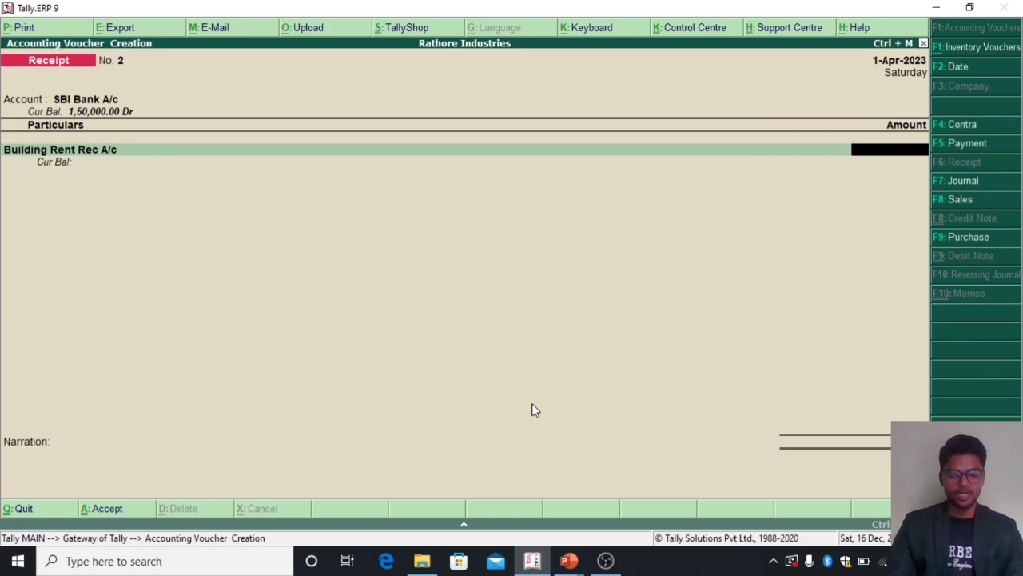
text(23000)
key(Return)
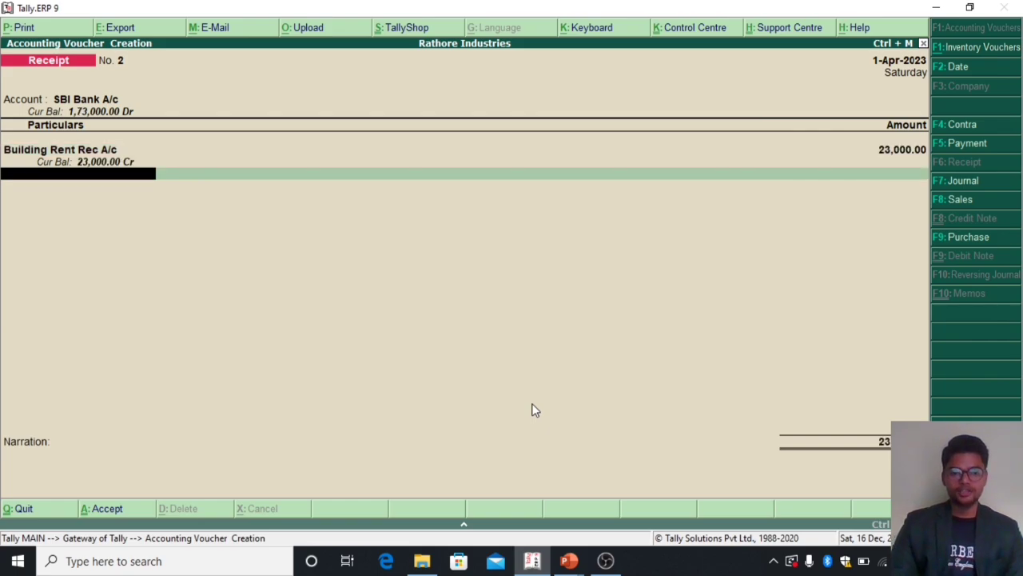
Step: Add the sundry creditor's party ledger with 15000 to the Receipt voucher, adjusting the amount On Account
text(Su)
key(Return)
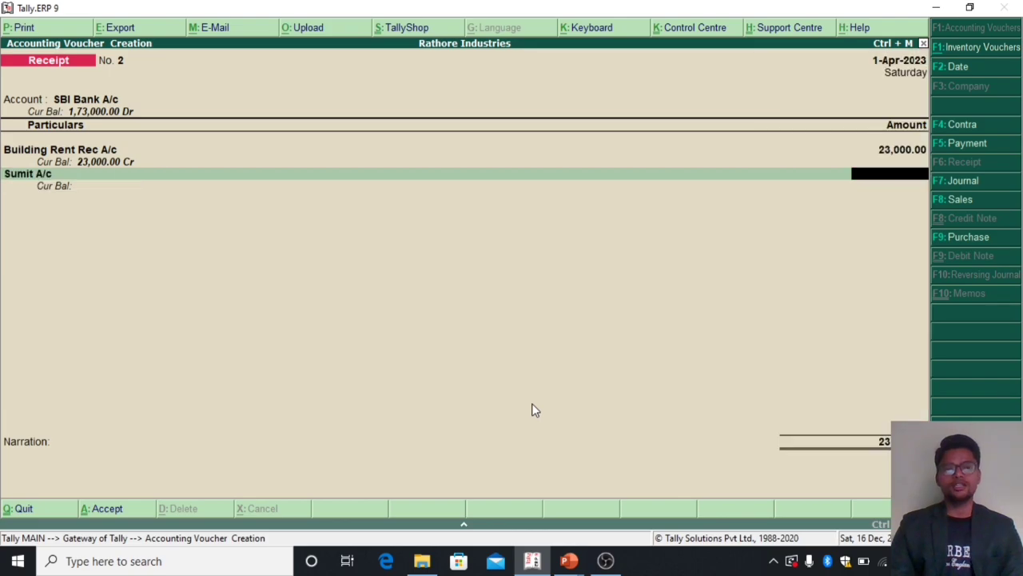
text(15000)
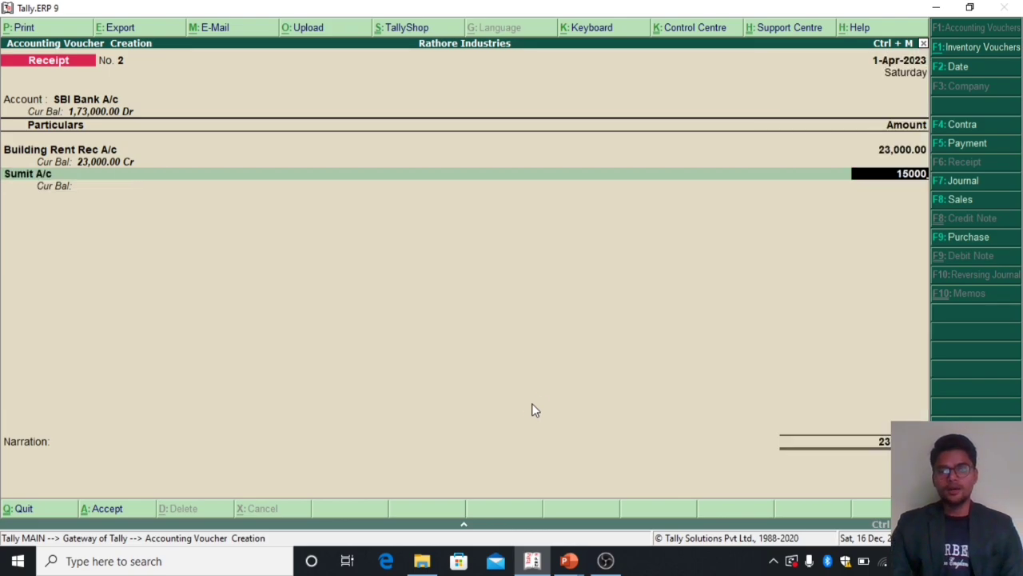
key(Return)
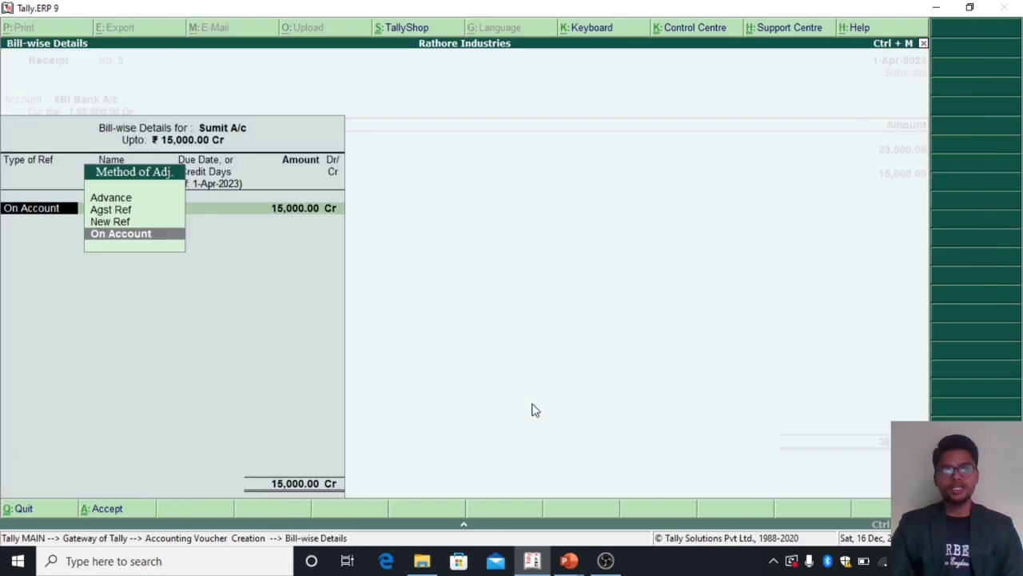
key(Return)
key(Return)
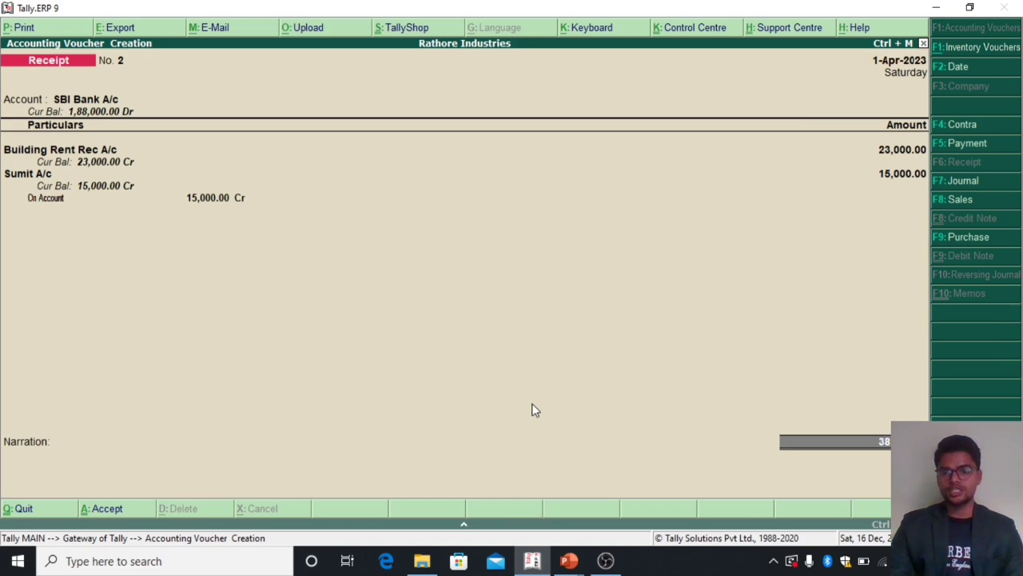
Step: End the particulars list and accept the Cheque/DD bank allocation for SBI Bank A/c
key(Return)
key(Return)
key(Return)
key(Return)
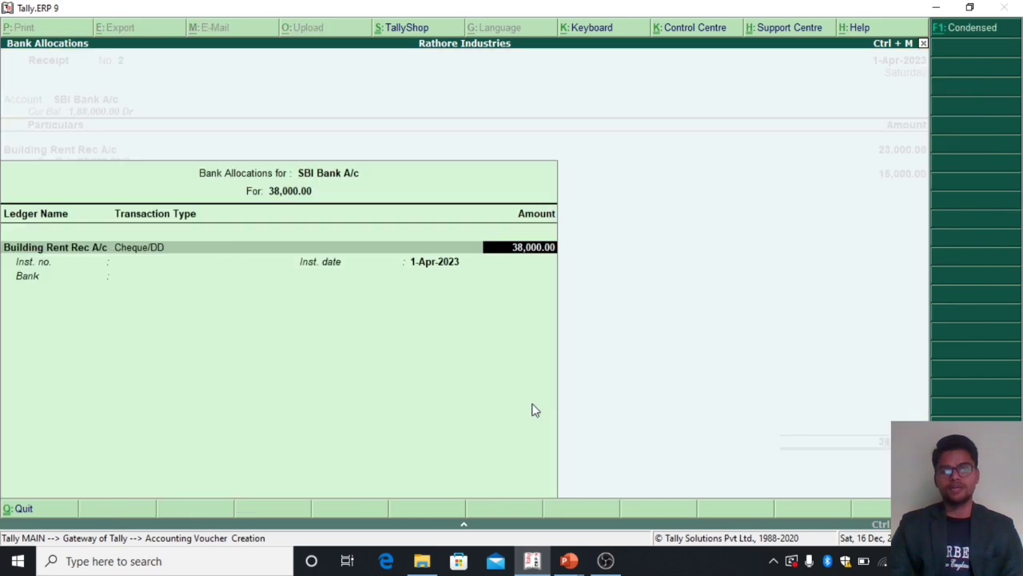
key(Return)
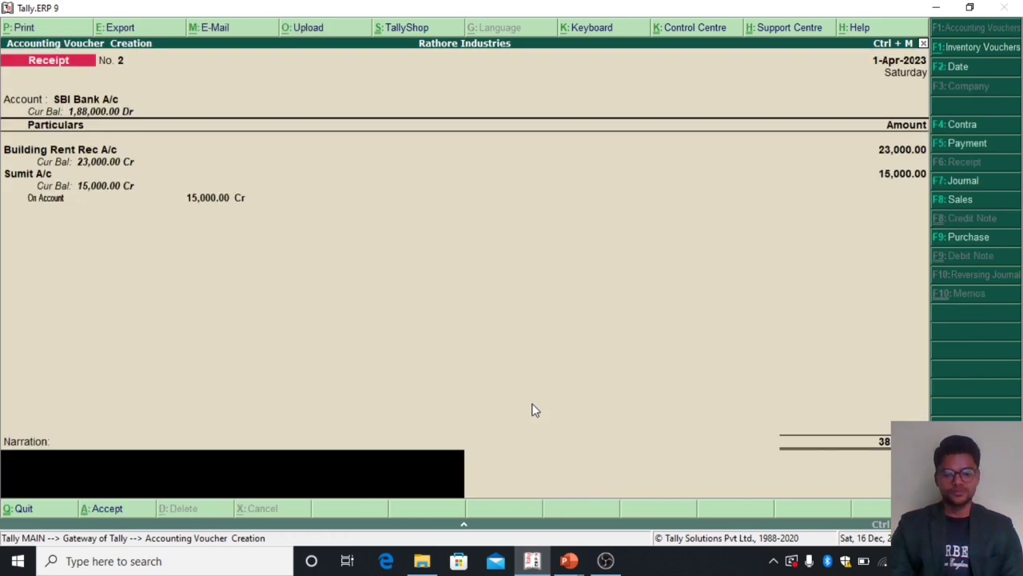
Step: Change the Receipt voucher's account to PNB Saving A/c, keeping both ledger entries and their amounts
key(BackSpace)
key(BackSpace)
key(BackSpace)
key(BackSpace)
key(BackSpace)
key(BackSpace)
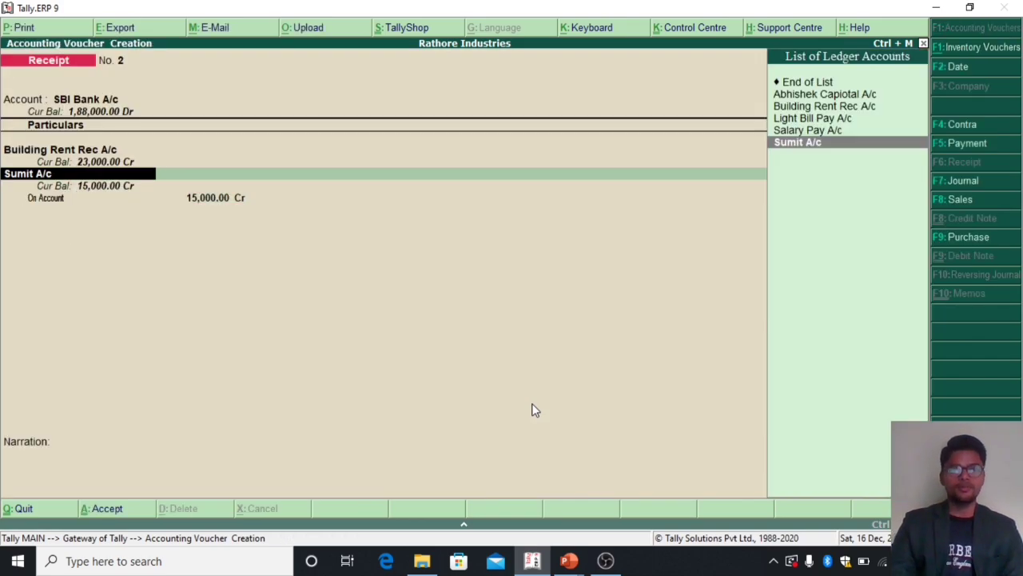
text(p)
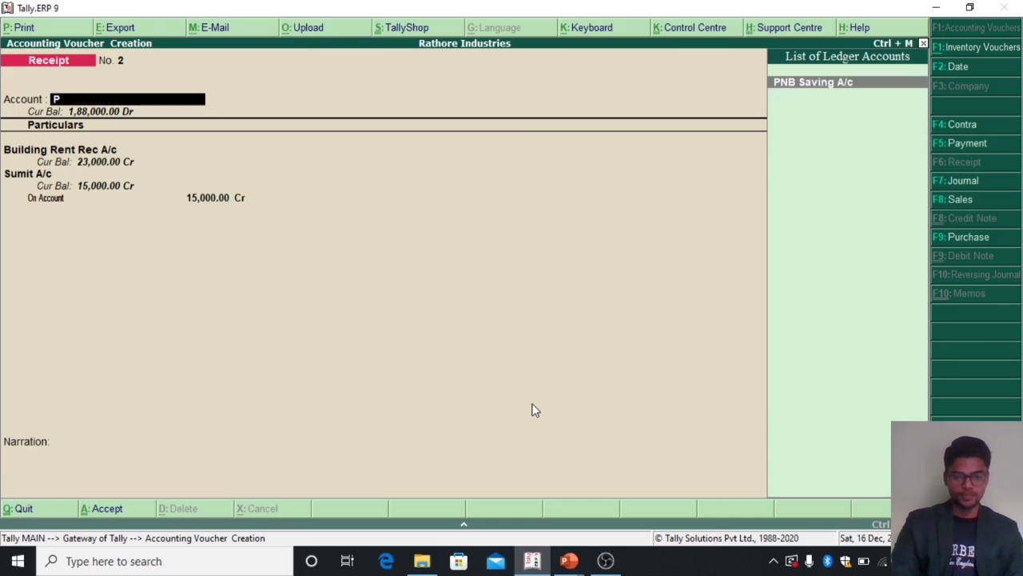
key(Return)
key(Return)
key(Return)
key(Return)
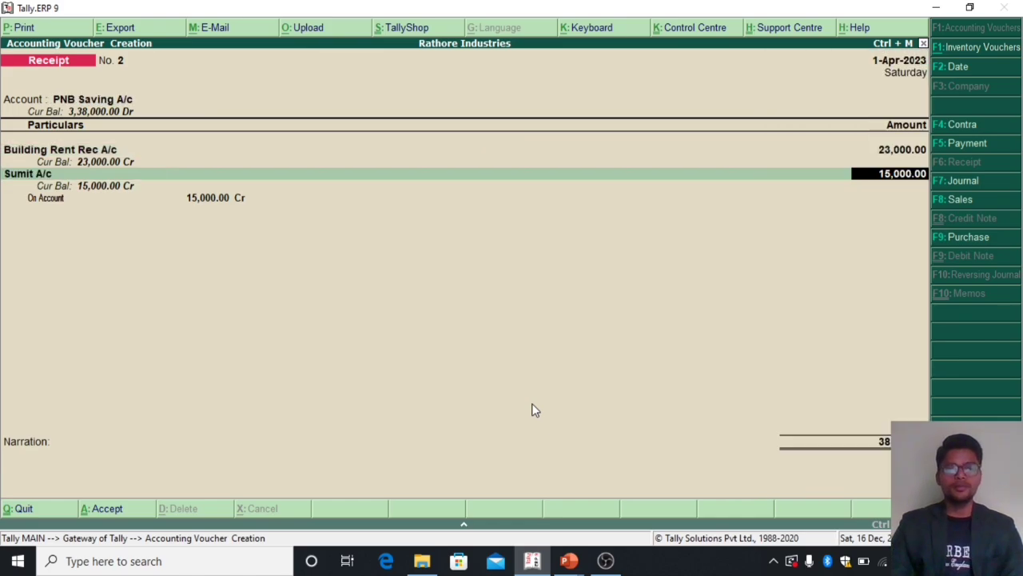
Step: Accept the PNB Saving A/c bank allocation, save the Receipt voucher without a narration and leave voucher entry
key(Return)
key(Return)
key(Return)
key(Return)
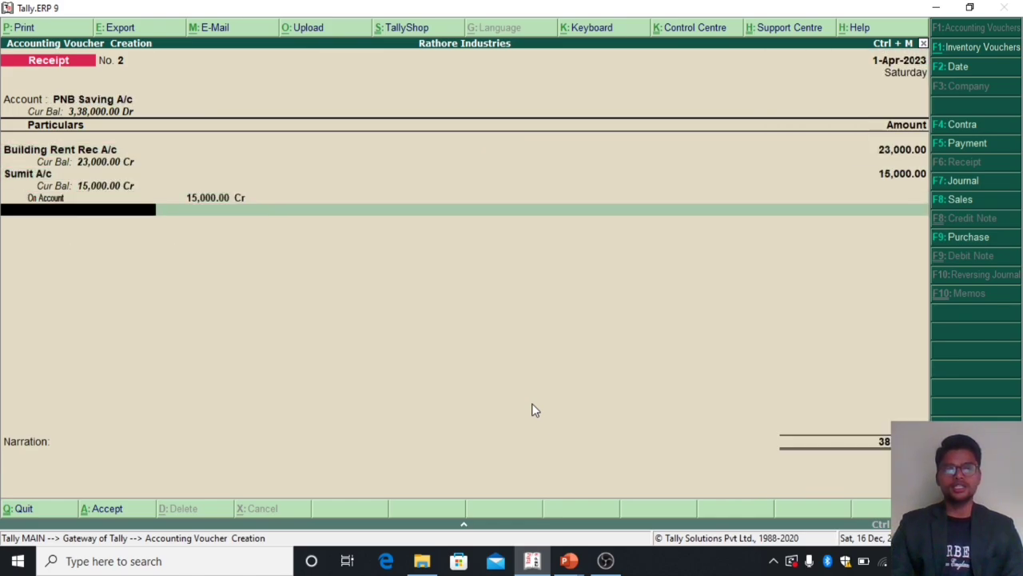
key(Return)
key(Return)
key(Return)
key(Return)
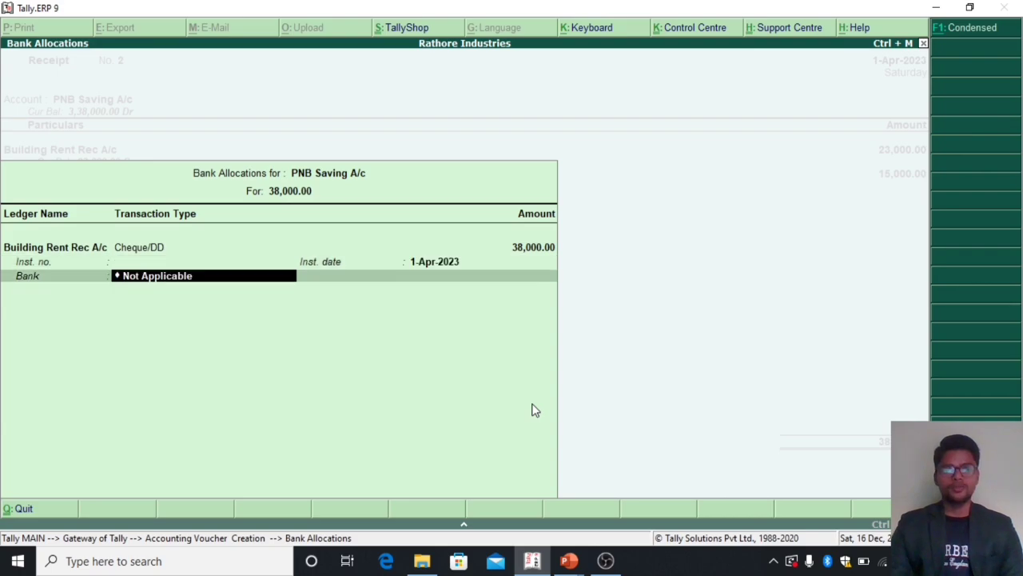
key(Return)
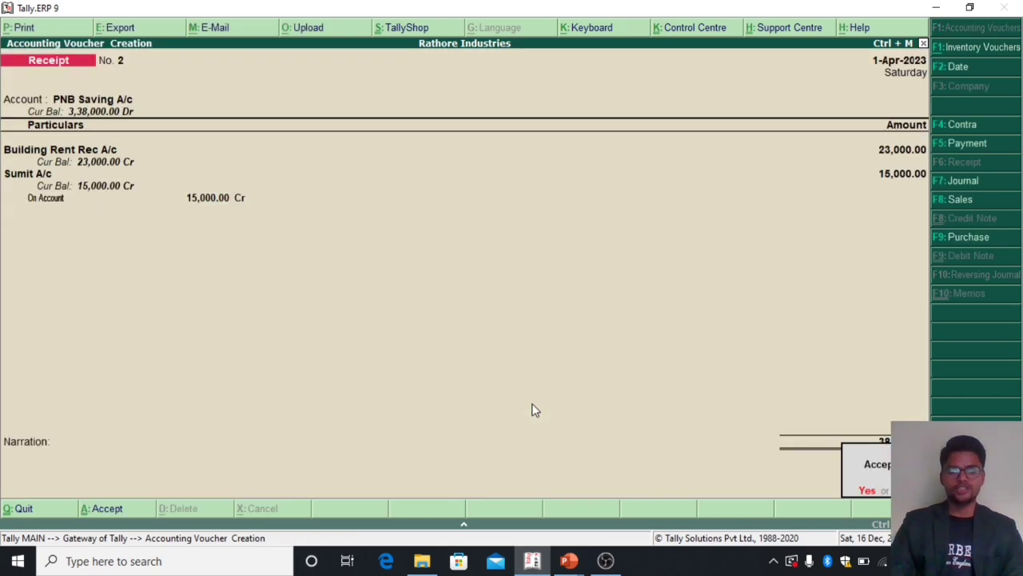
key(Return)
key(Escape)
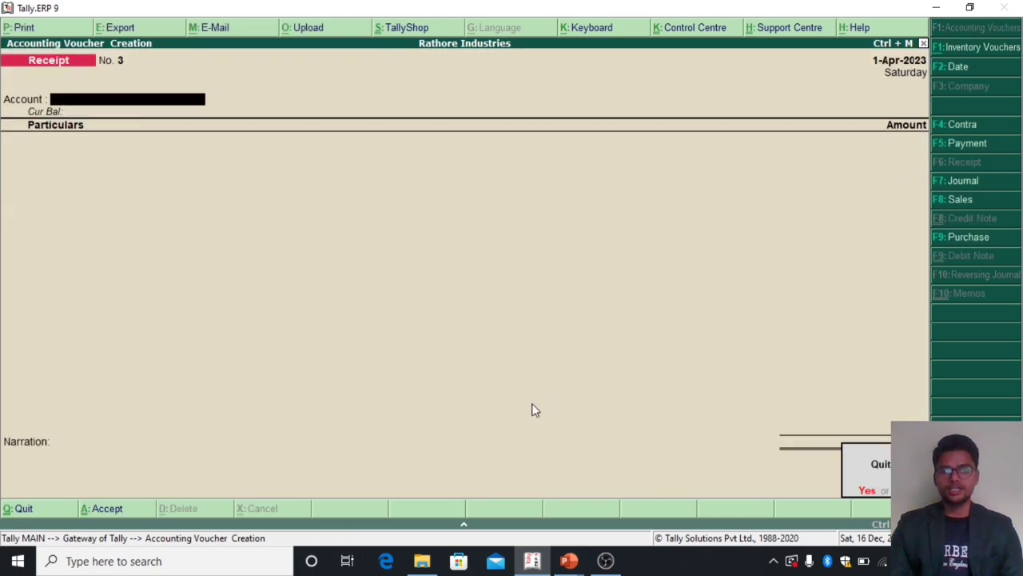
key(Return)
Step: Open the Trial Balance of Rathore Industries to check the new receipt
key(Up)
key(Up)
key(Up)
key(Up)
key(Return)
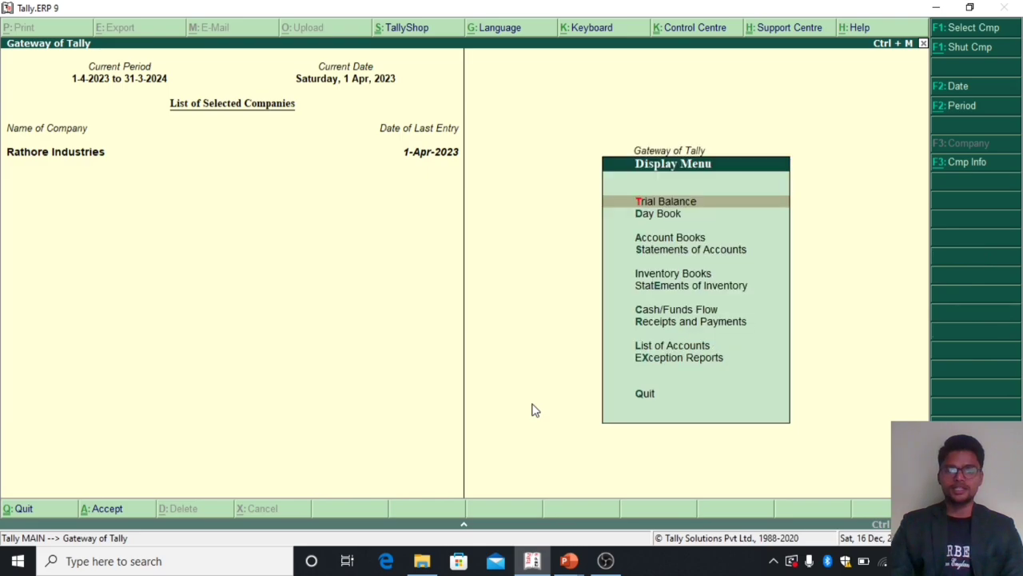
key(Return)
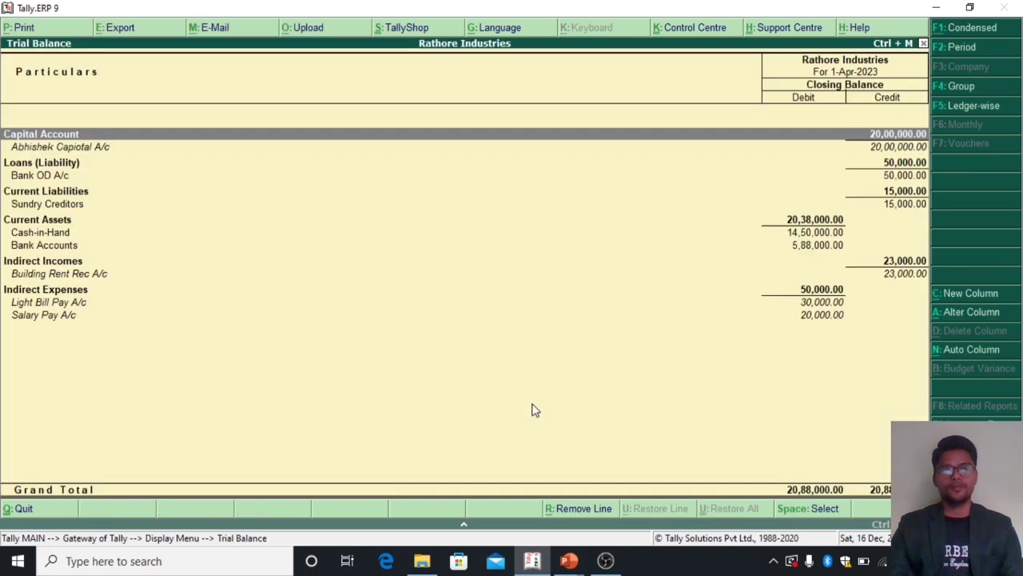
Step: Go through the Trial Balance groups and open the Group Summary of Bank Accounts
key(Down)
key(Down)
key(Down)
key(Down)
key(Up)
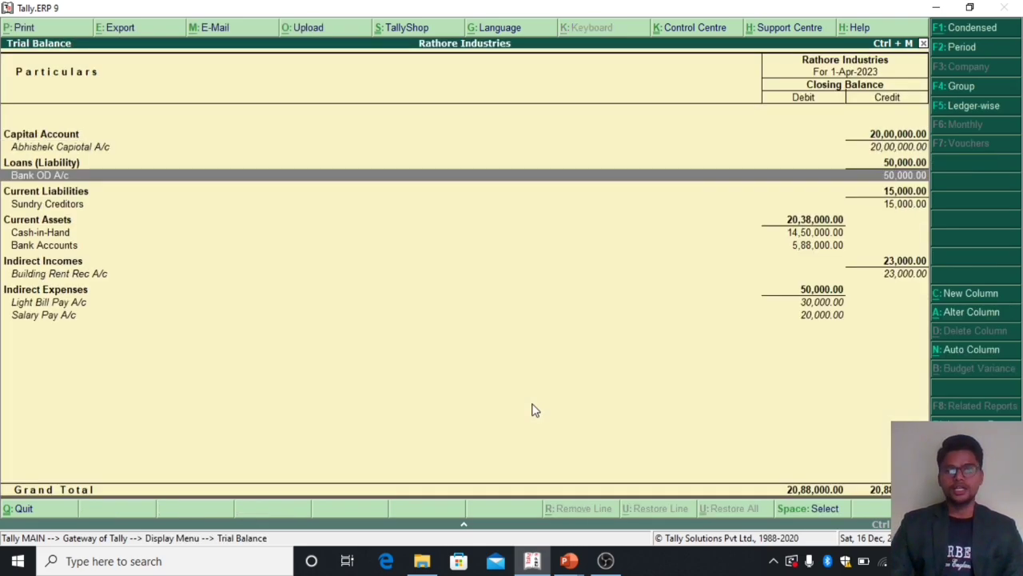
key(Down)
key(Down)
key(Down)
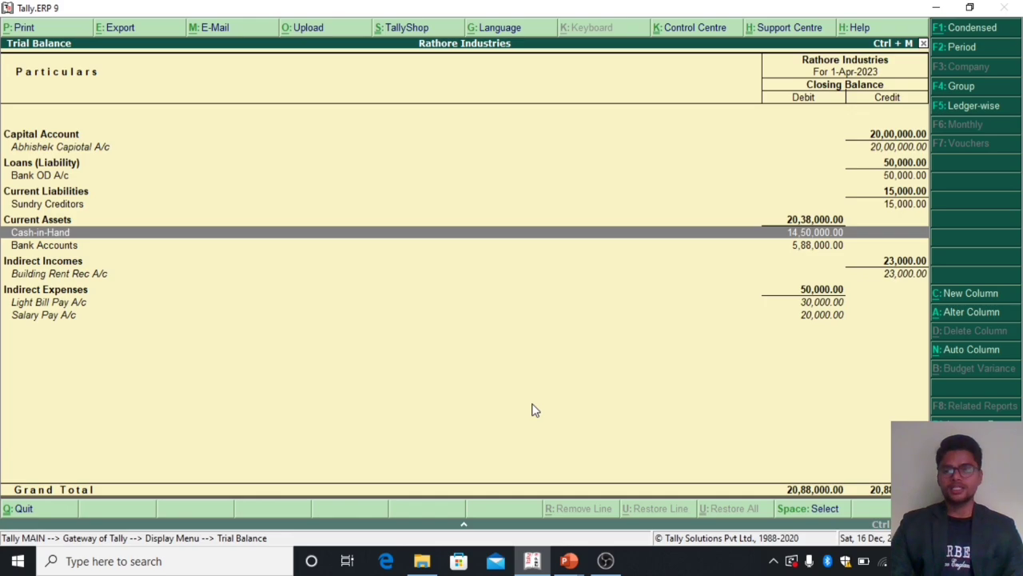
key(Down)
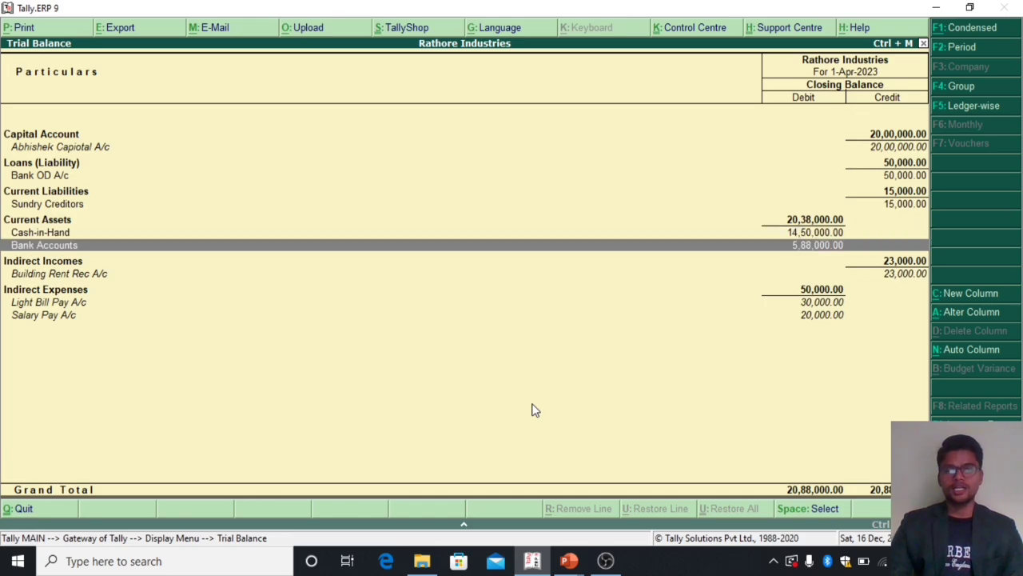
key(Return)
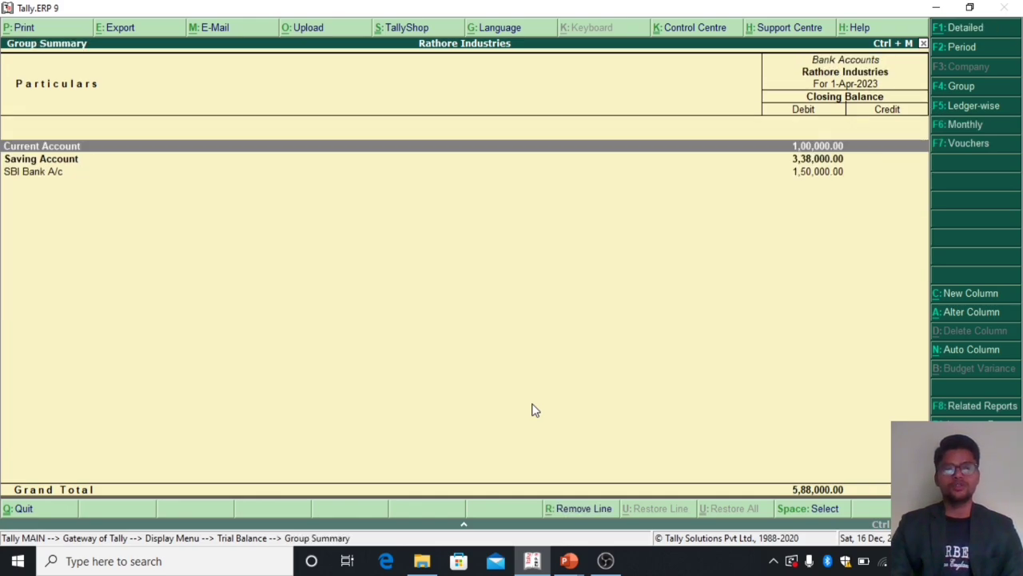